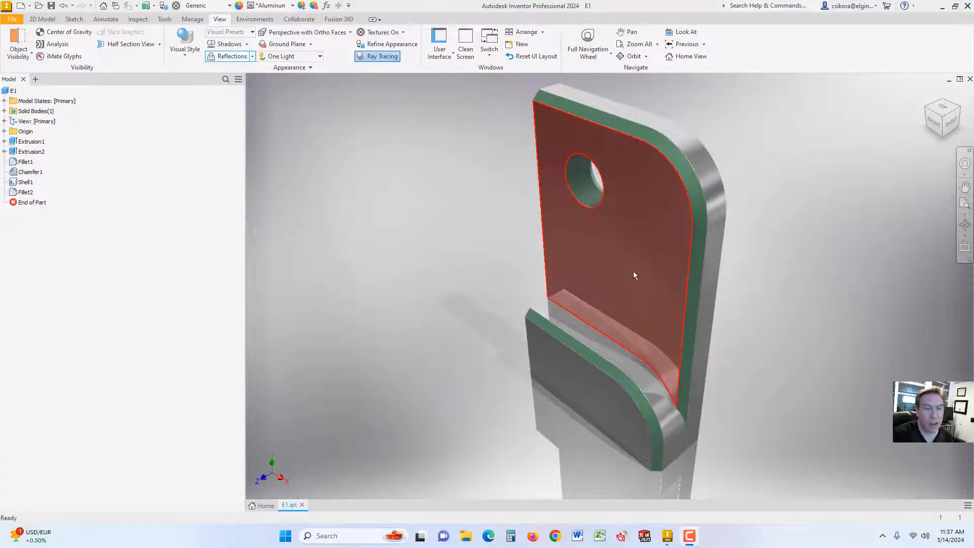
click(649, 262)
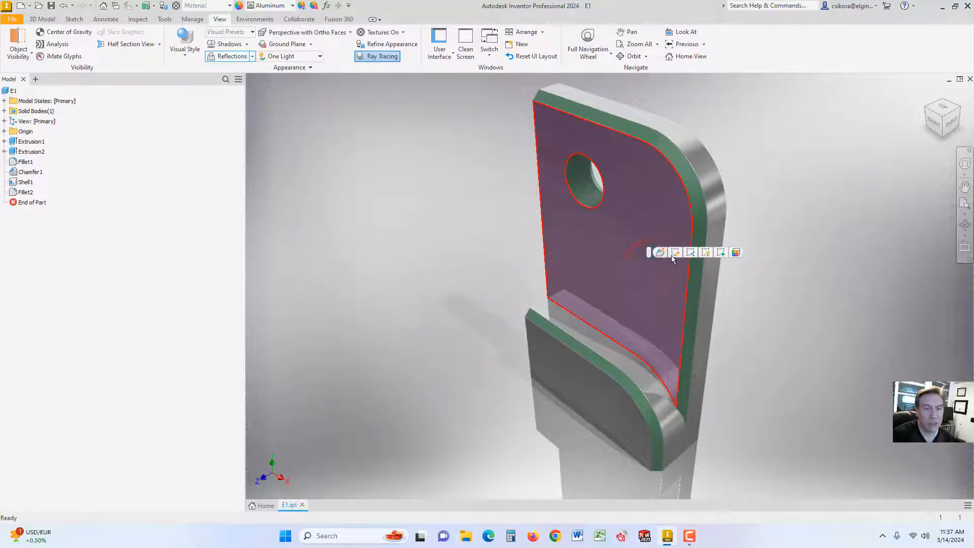
click(594, 386)
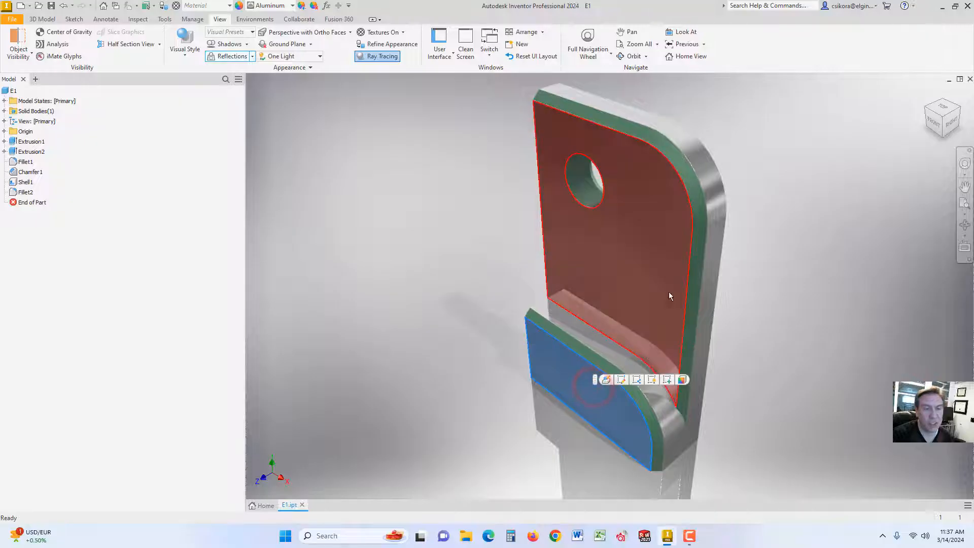
click(709, 178)
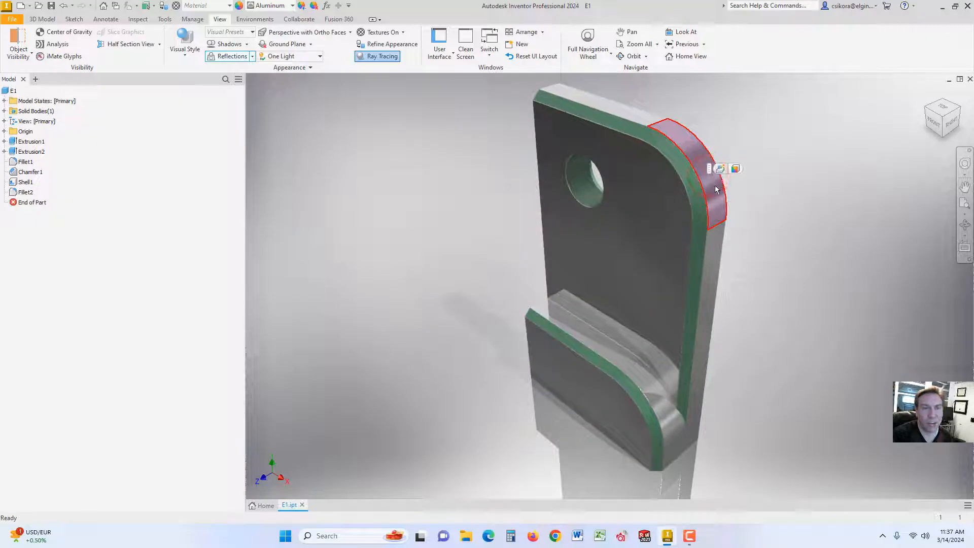
click(688, 338)
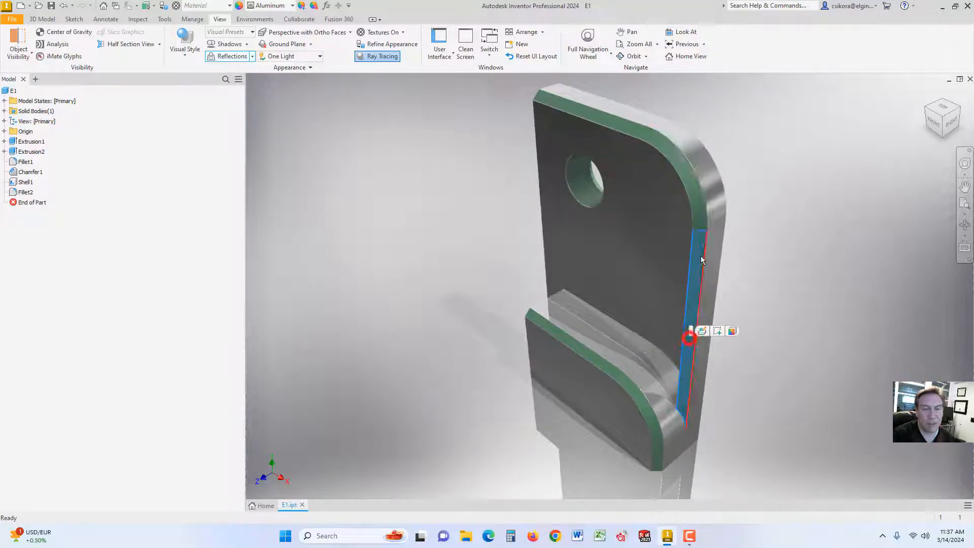
click(693, 193)
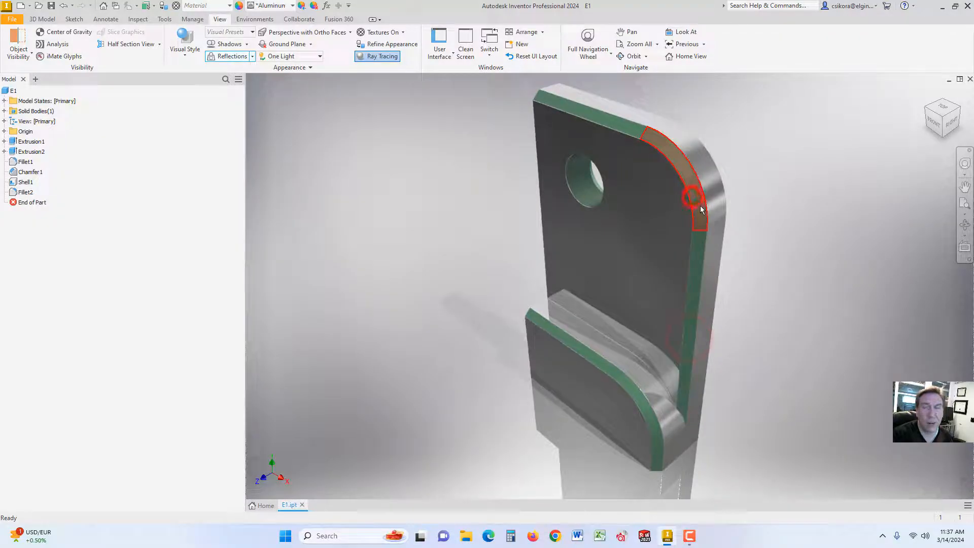
click(755, 259)
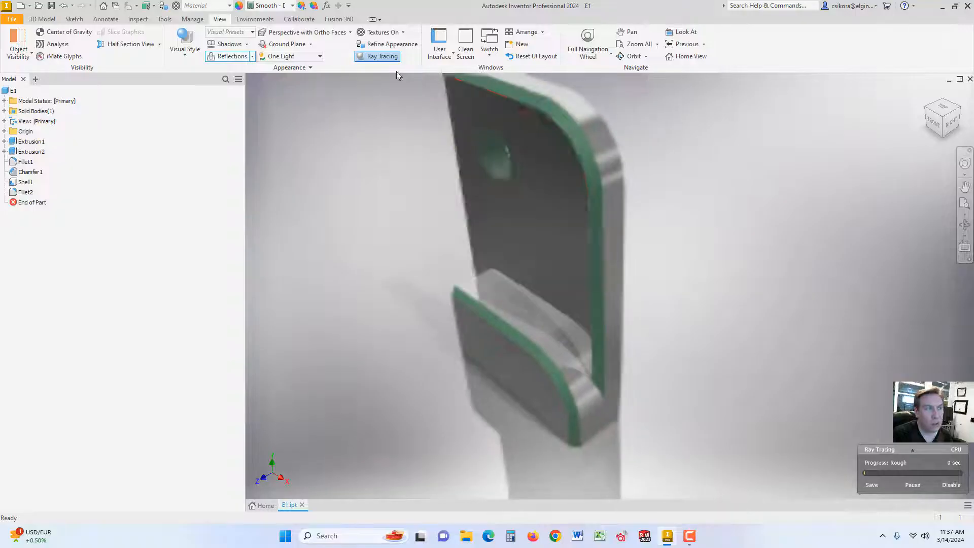
- Turn off ray tracing and inspect the bracket from its shelled back side and its front
click(378, 57)
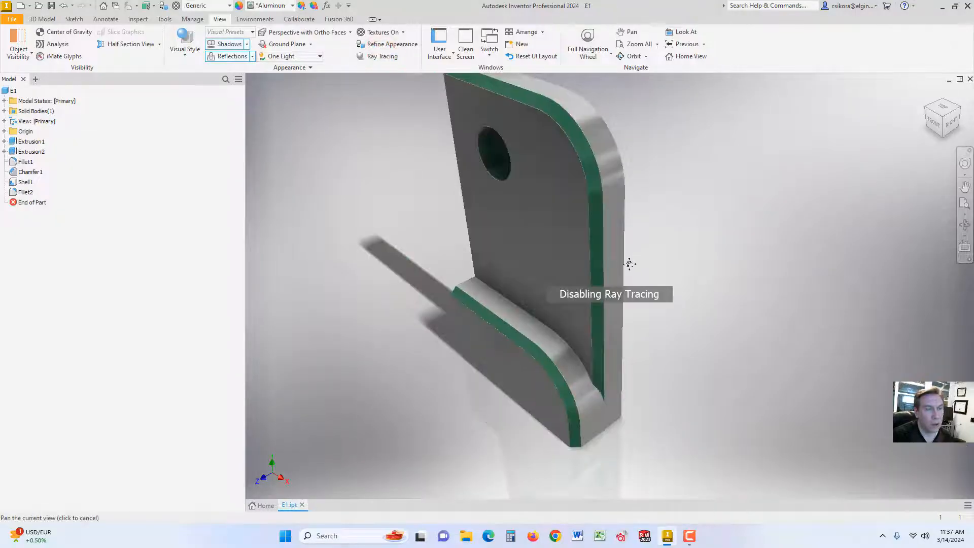
mouse_move(629, 264)
middle_down()
mouse_move(600, 297)
mouse_move(706, 361)
mouse_move(563, 248)
mouse_move(561, 260)
middle_up()
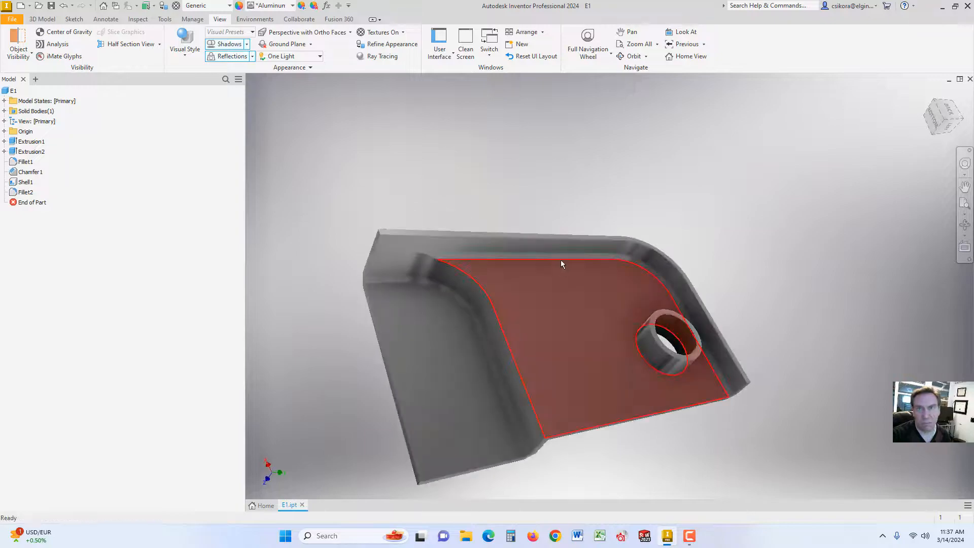
mouse_move(568, 331)
shift+middle_down()
mouse_move(583, 290)
mouse_move(680, 321)
mouse_move(734, 365)
mouse_move(735, 352)
shift+middle_up()
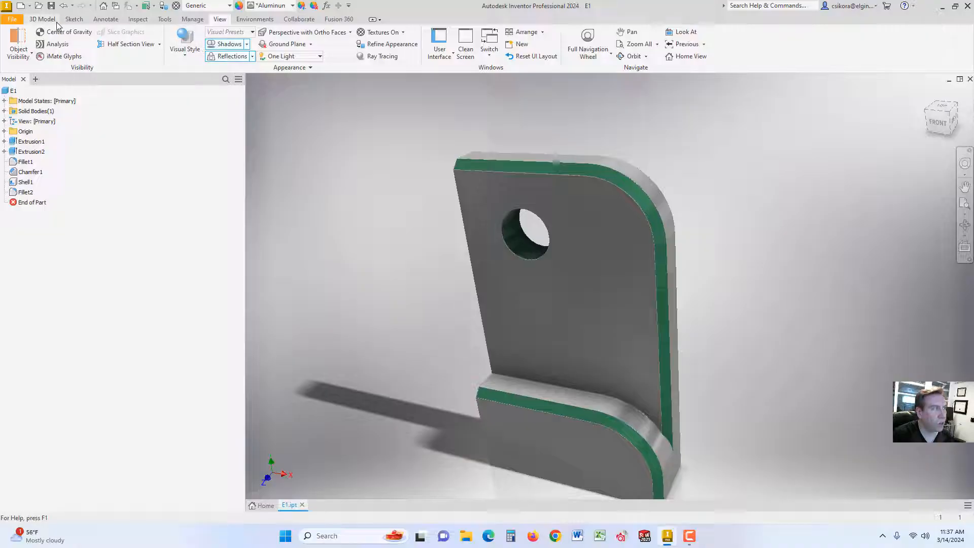
- Create a new part file from the Standard.ipt inch template
click(18, 20)
mouse_move(29, 60)
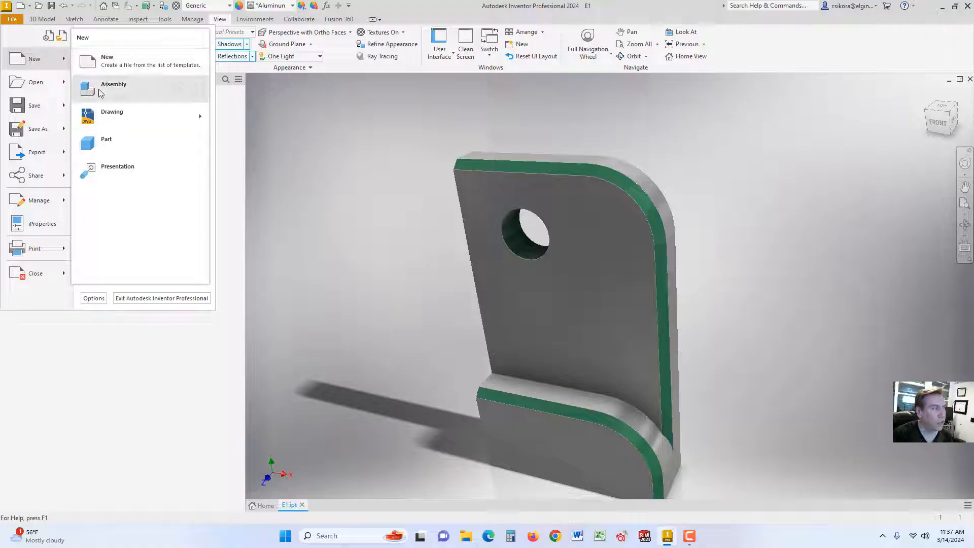
click(31, 64)
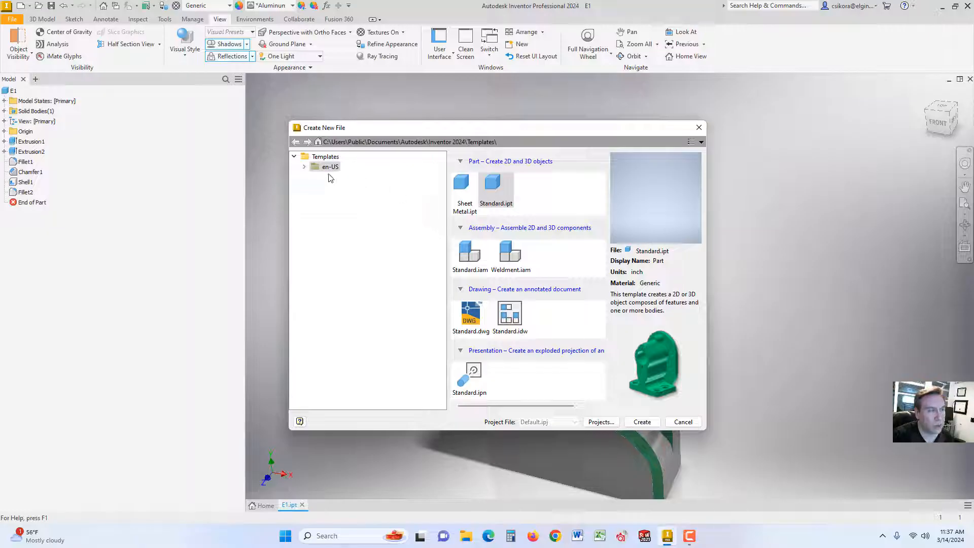
click(305, 169)
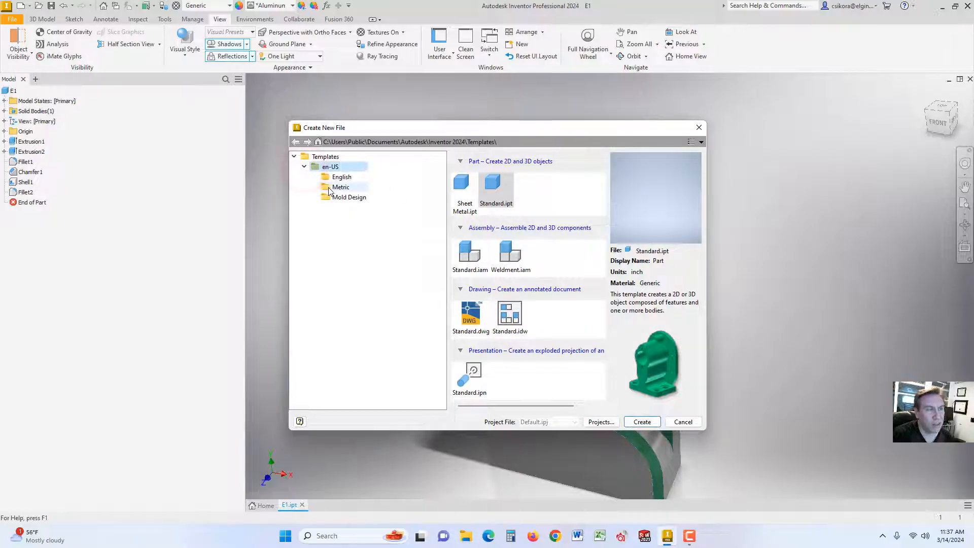
click(303, 167)
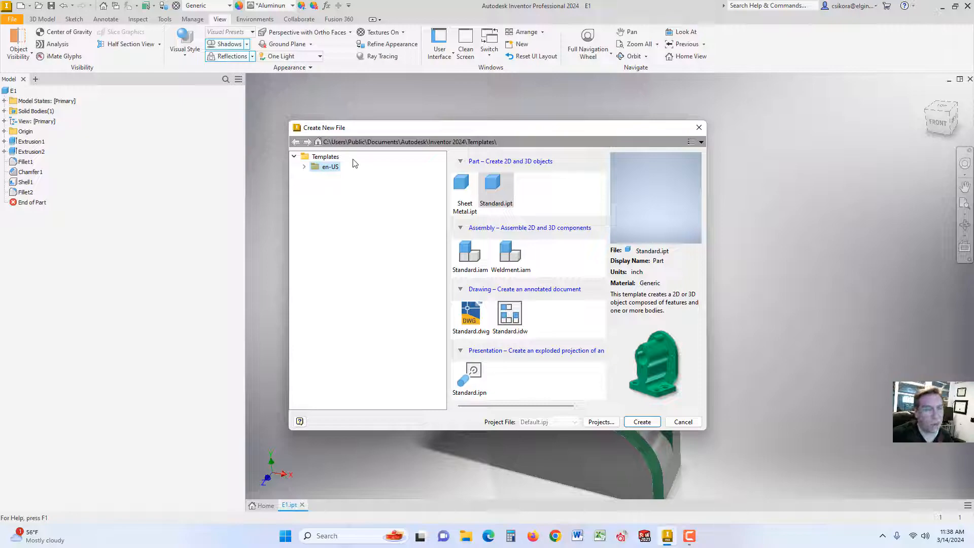
click(496, 193)
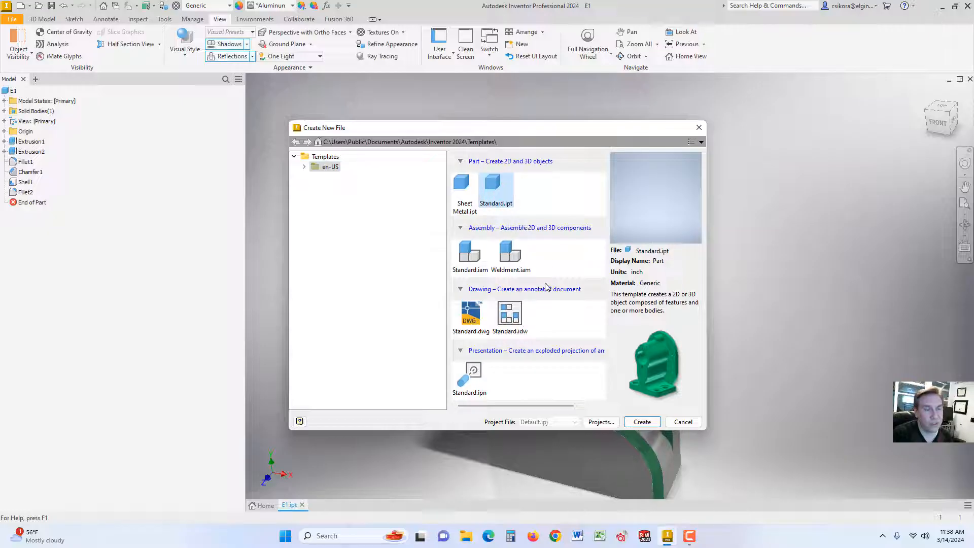
click(643, 422)
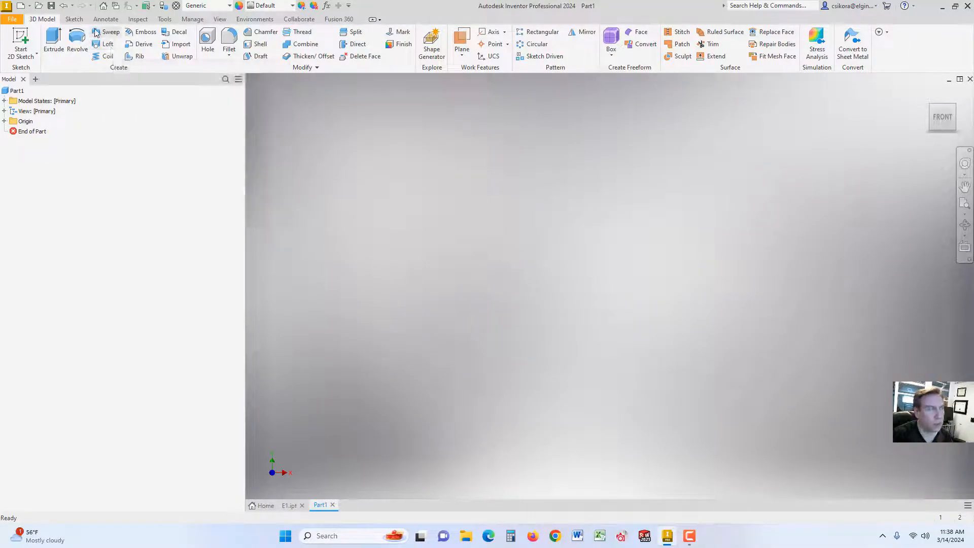
- Bring up the application options and resize and reposition the dialog so it fits fully on screen
click(16, 21)
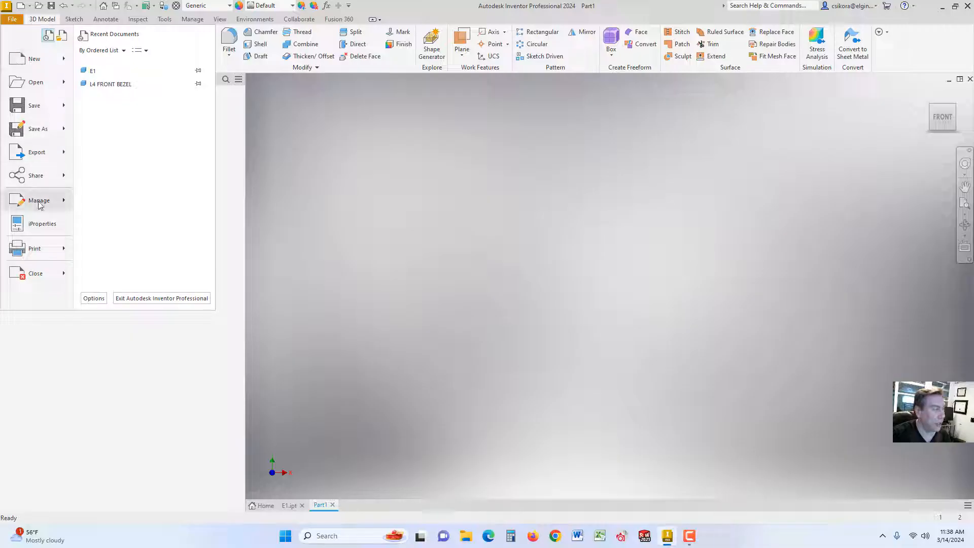
click(93, 299)
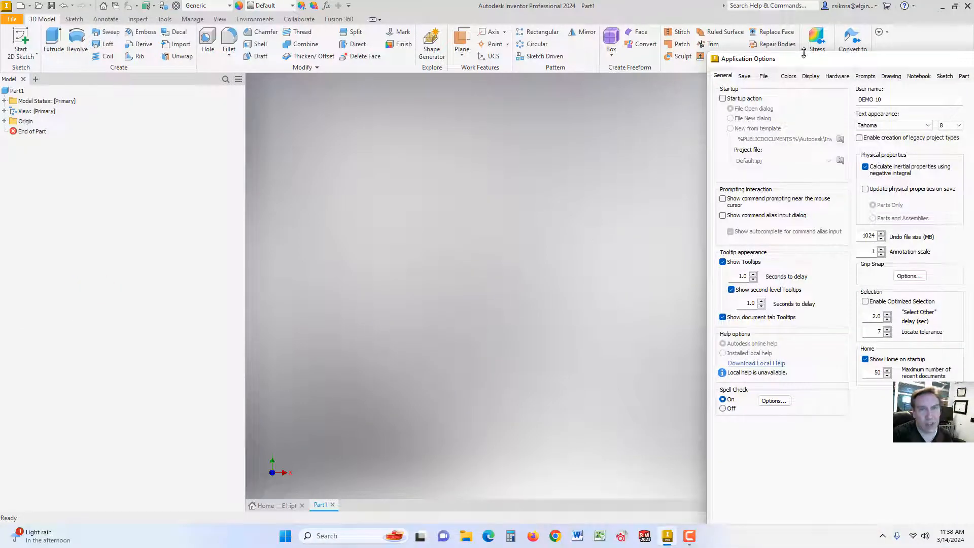
double_click(802, 64)
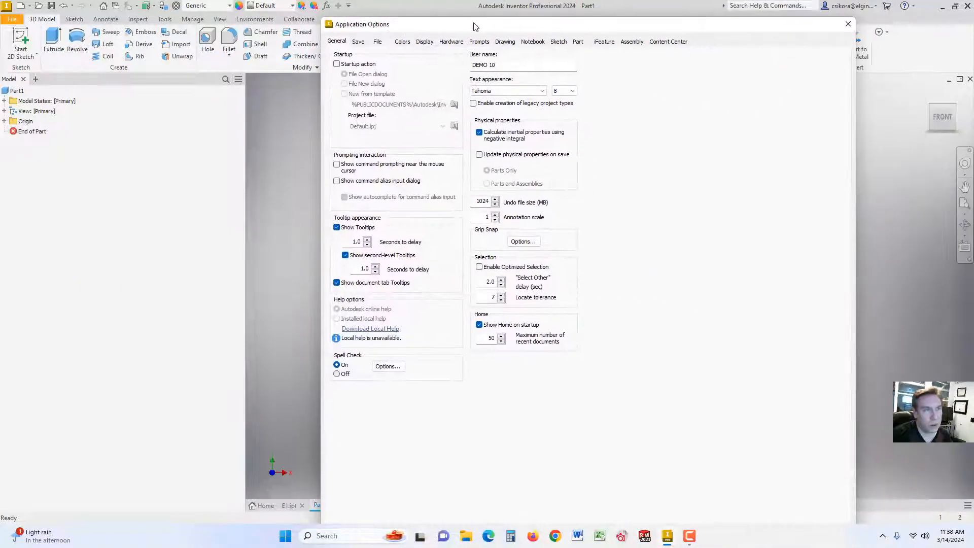
drag(474, 18, 525, 287)
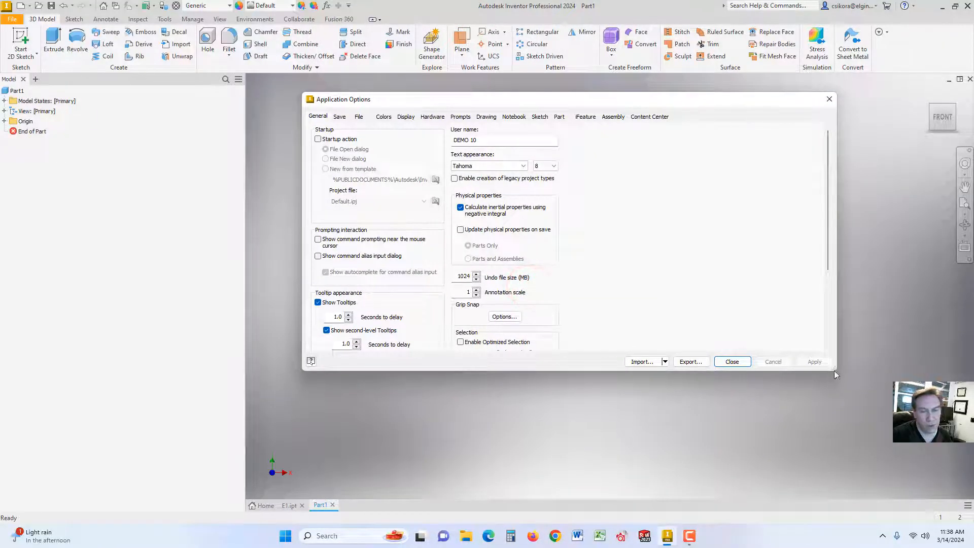
drag(833, 374, 656, 491)
drag(462, 104, 483, 72)
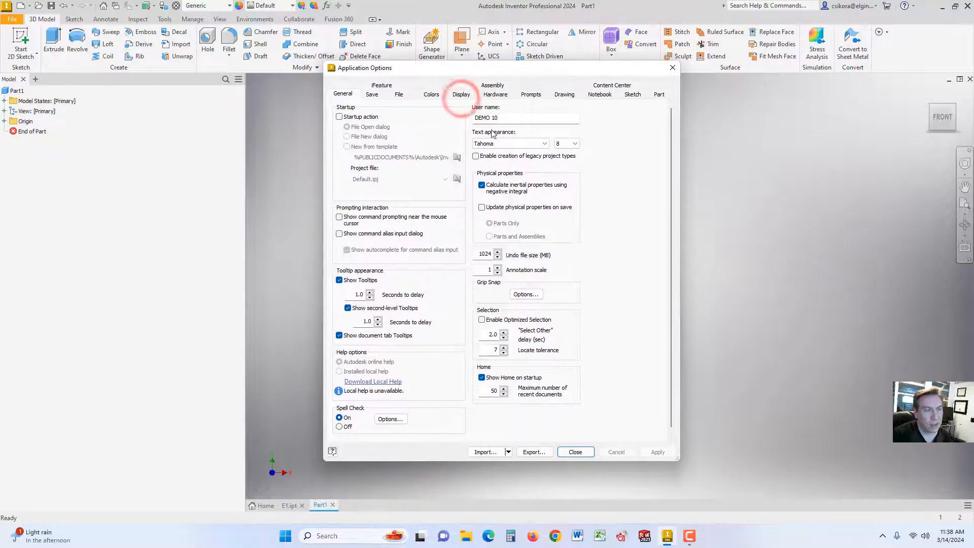
- In the display options, keep the appearance on application settings and enable edge display for inactive components
click(600, 102)
click(569, 94)
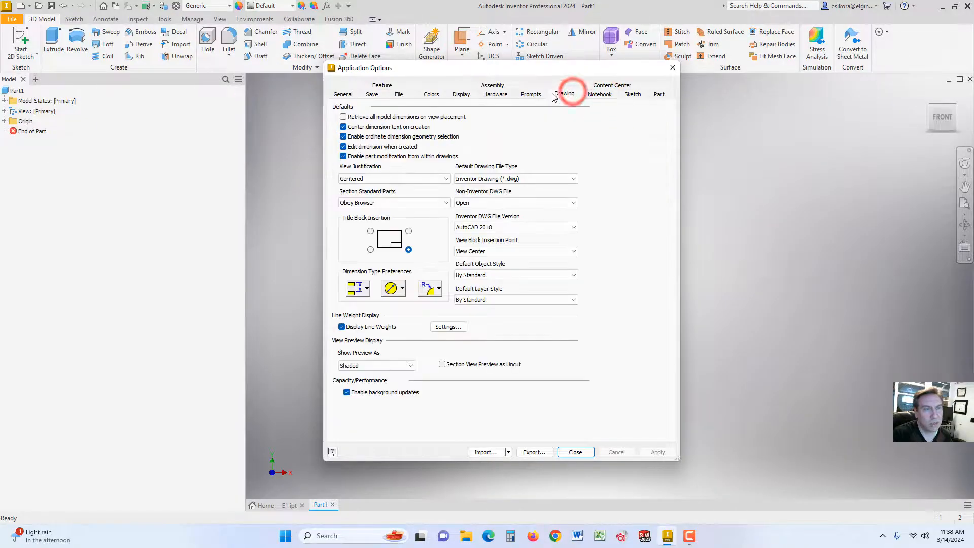
click(531, 95)
click(496, 94)
click(461, 94)
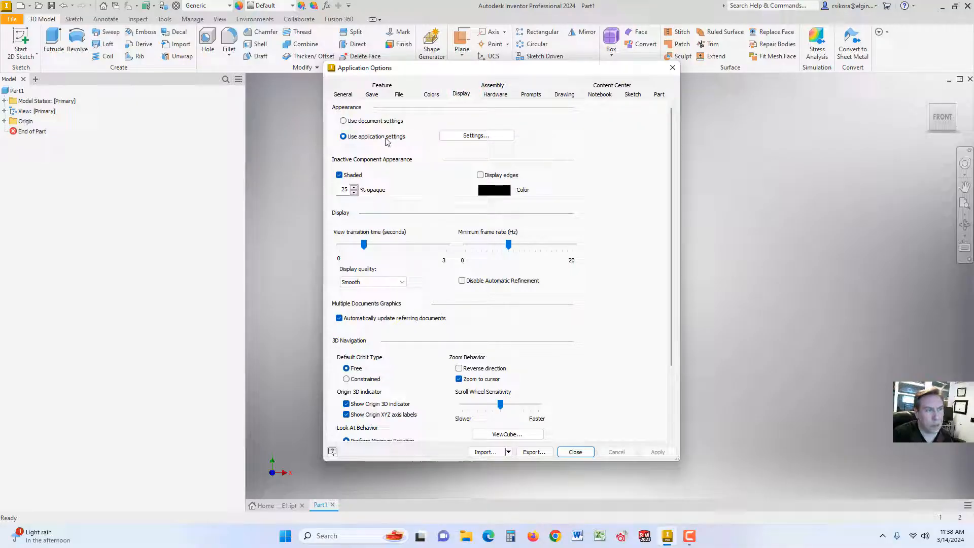
click(344, 135)
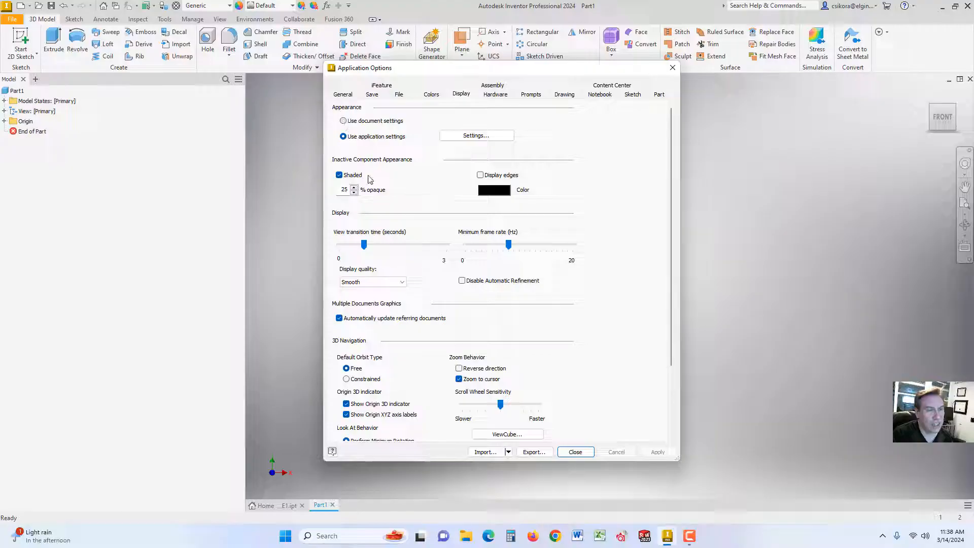
click(480, 176)
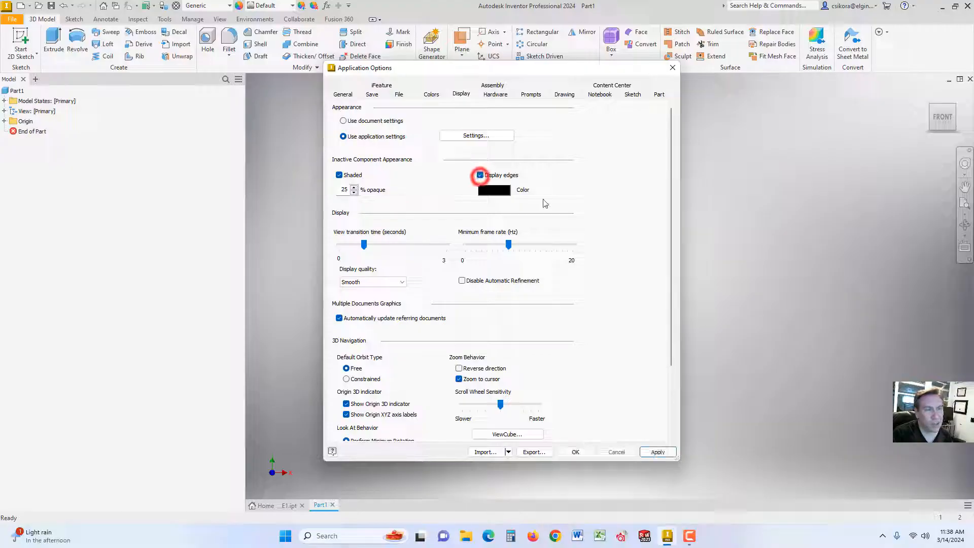
- Review the application's display appearance settings and the available display quality choices
click(481, 139)
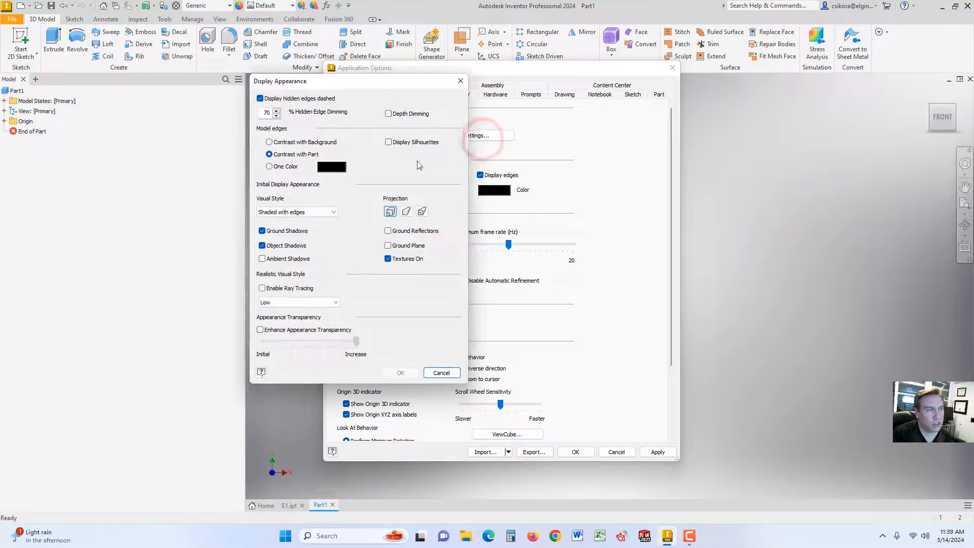
drag(349, 87, 451, 96)
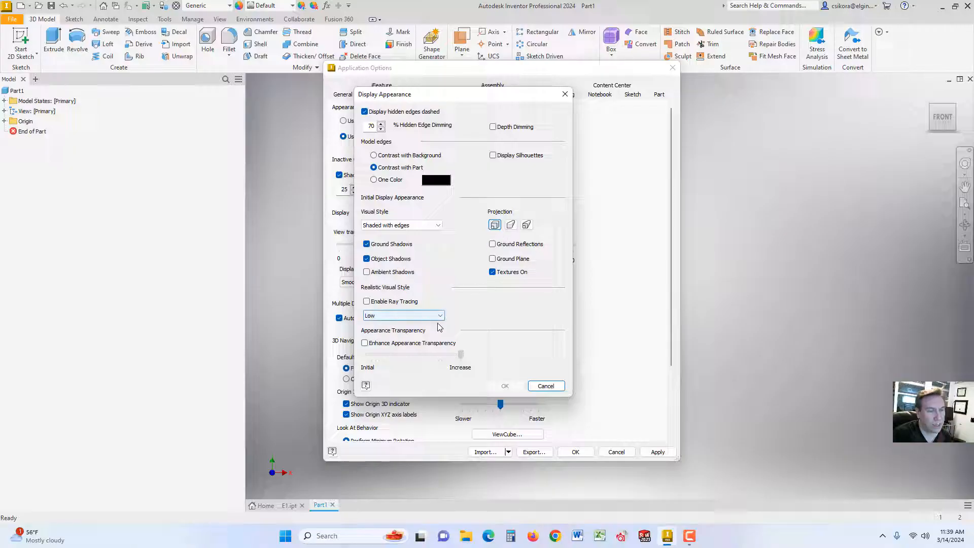
click(535, 385)
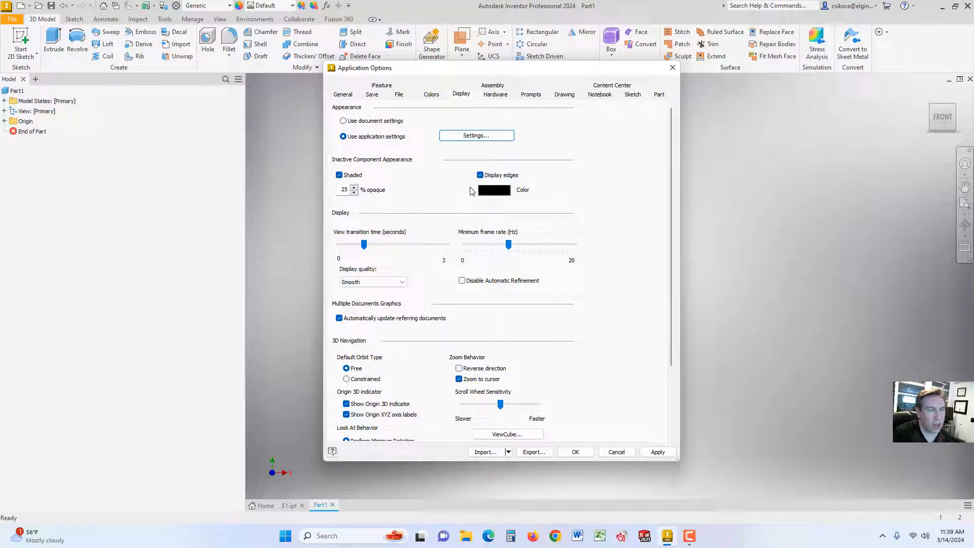
click(402, 283)
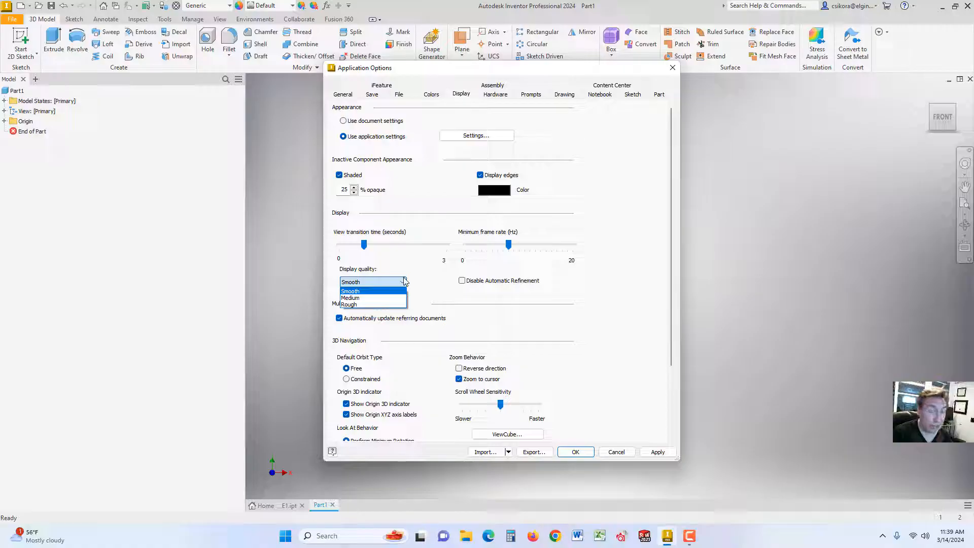
click(403, 282)
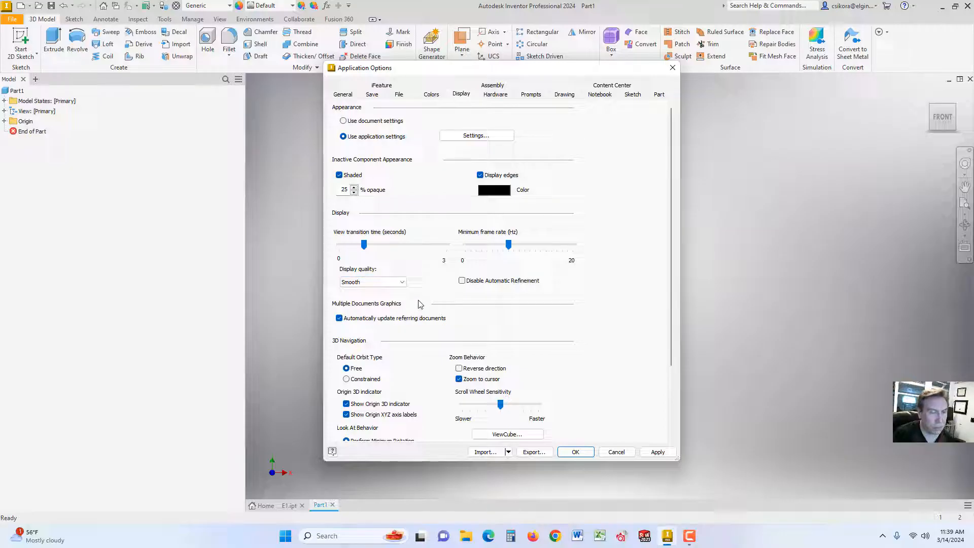
- Set the background to 1 Color with the Presentation in-canvas color scheme, apply it and close the application options
click(430, 94)
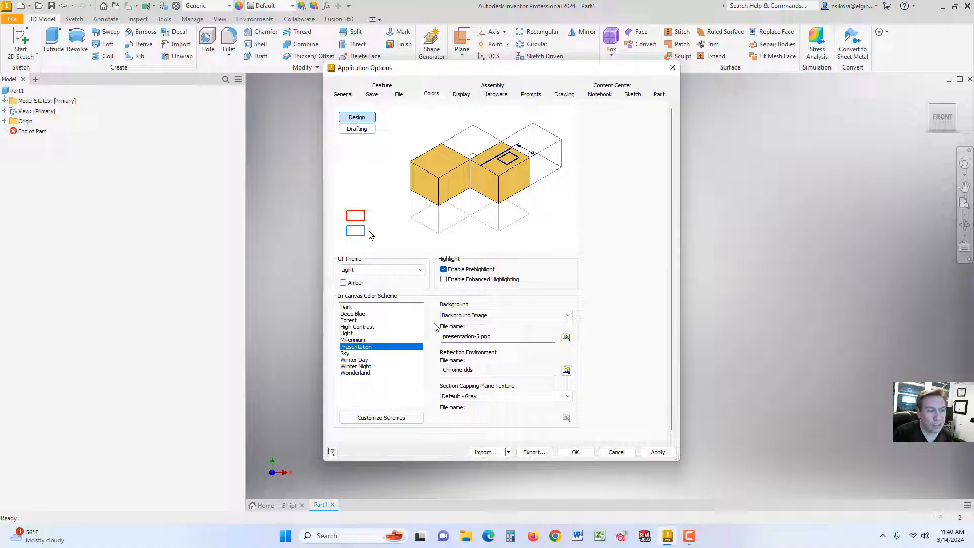
click(445, 270)
click(444, 270)
click(493, 317)
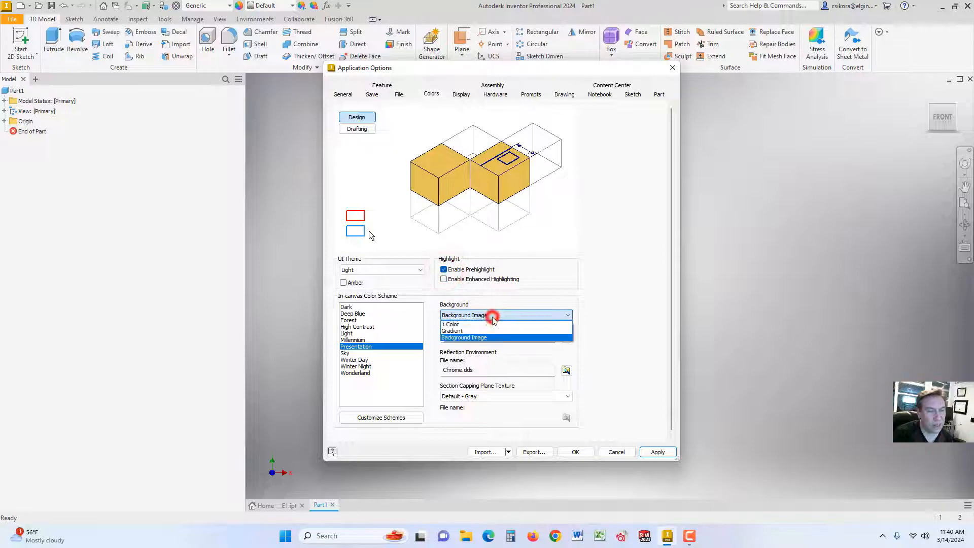
click(467, 324)
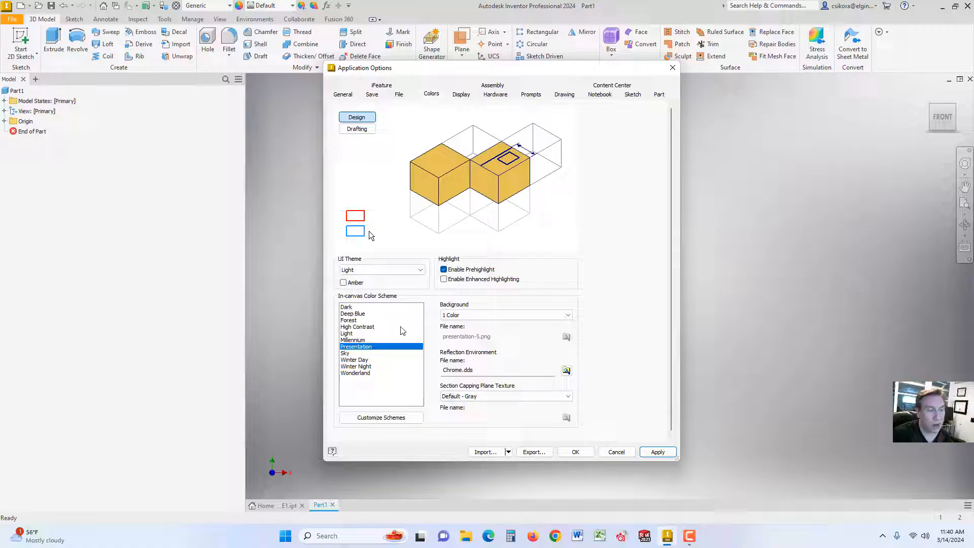
click(361, 326)
click(360, 346)
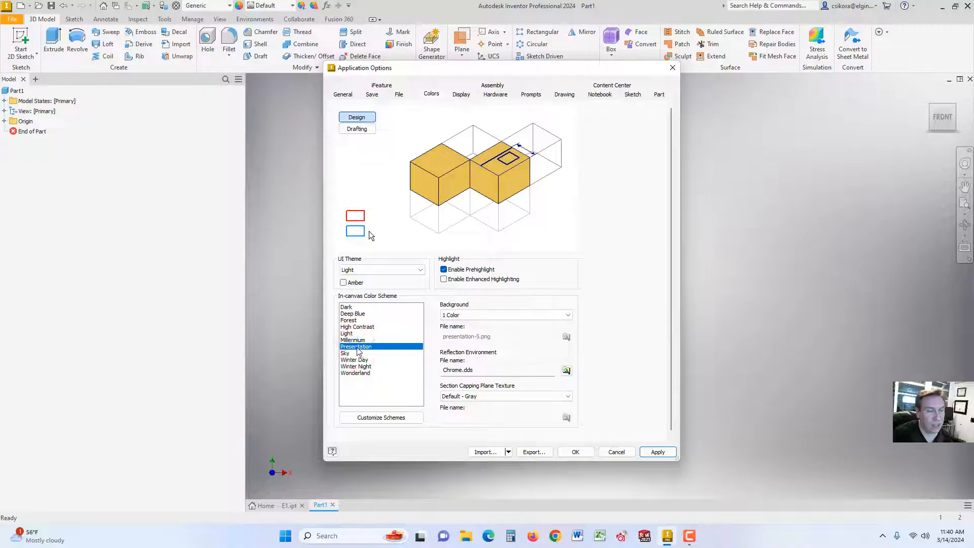
click(658, 451)
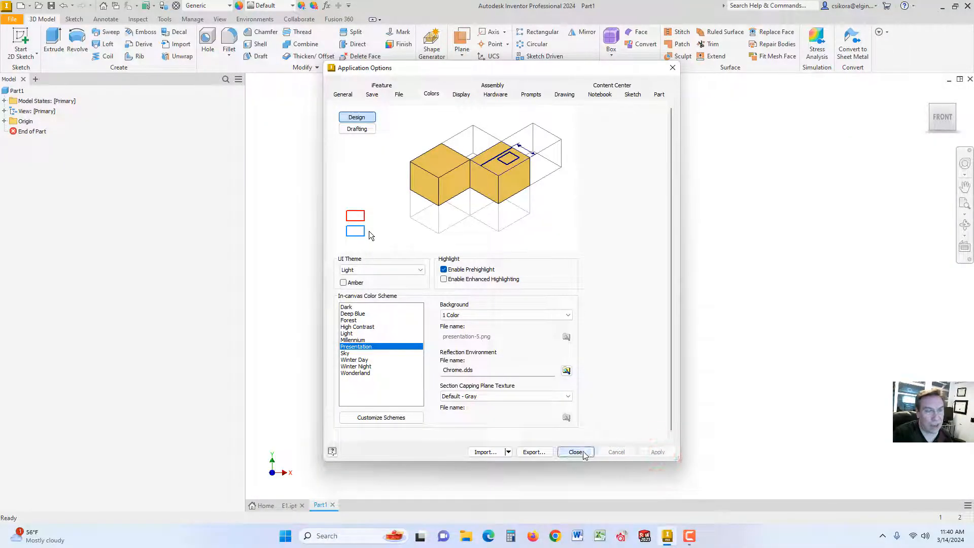
click(583, 452)
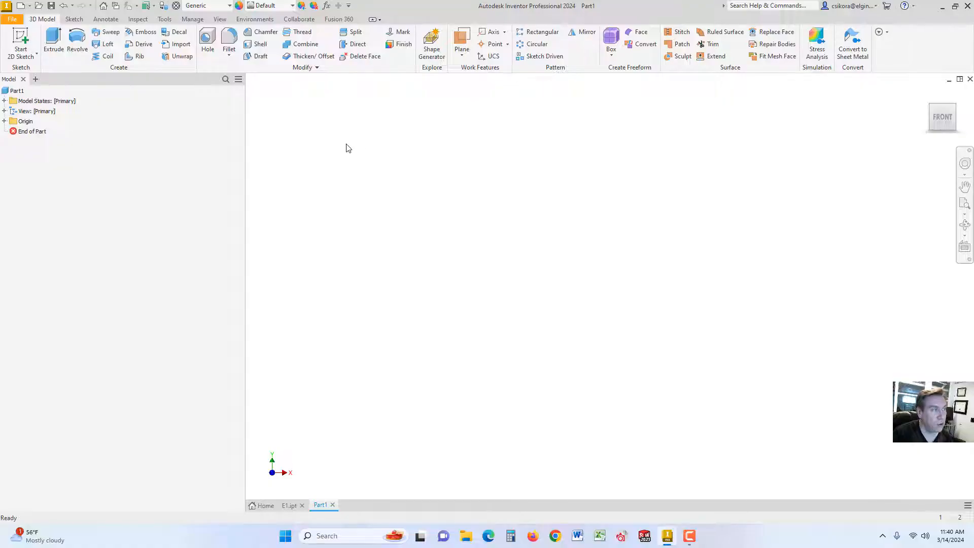
- Narrow the model browser and expand the part's Origin folder
drag(246, 131, 139, 133)
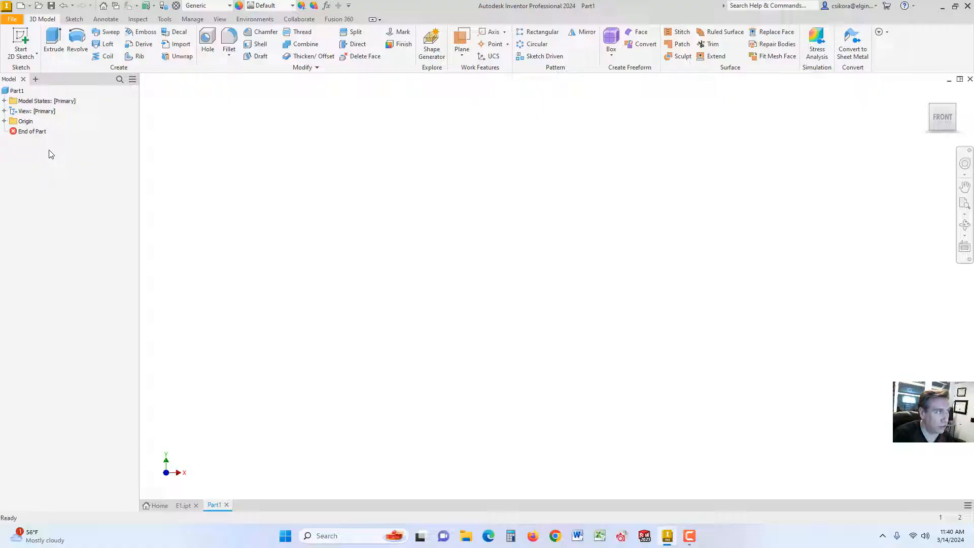
click(5, 121)
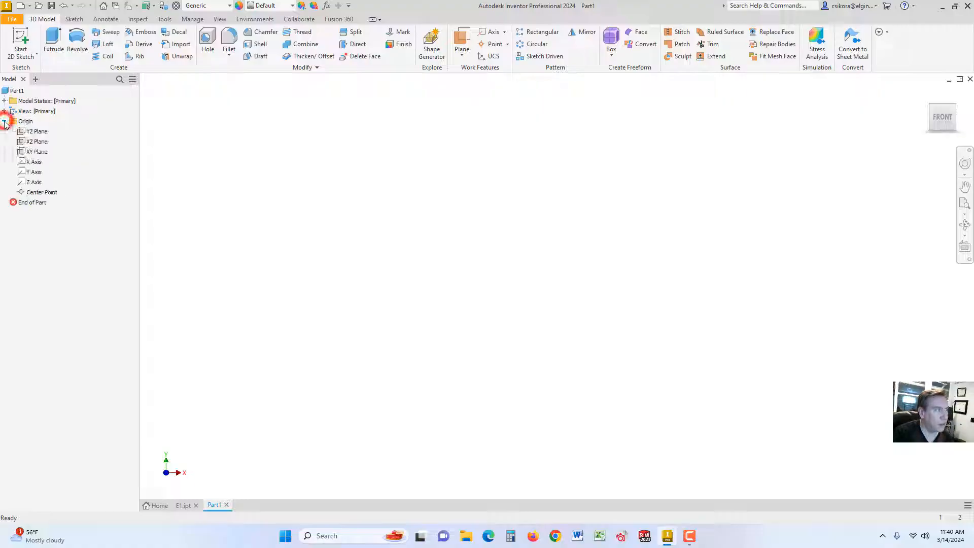
- Examine the YZ, XZ and XY origin planes and the center point by highlighting each one in the graphics area
click(37, 132)
click(37, 152)
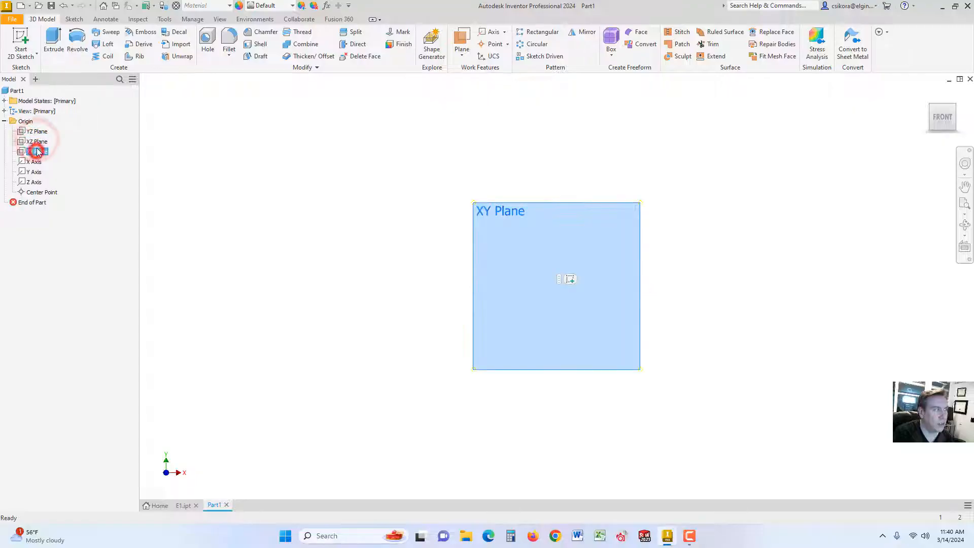
click(37, 133)
click(37, 142)
click(37, 151)
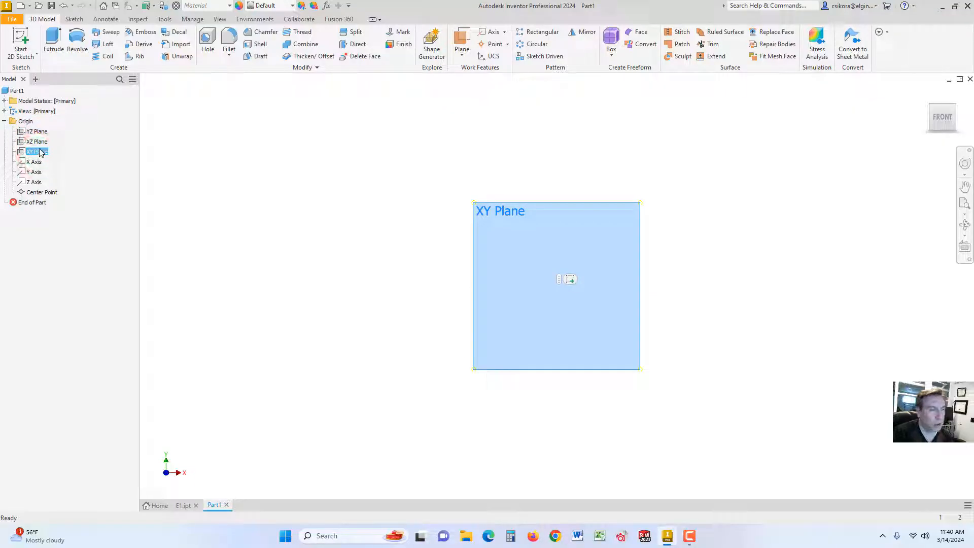
click(37, 142)
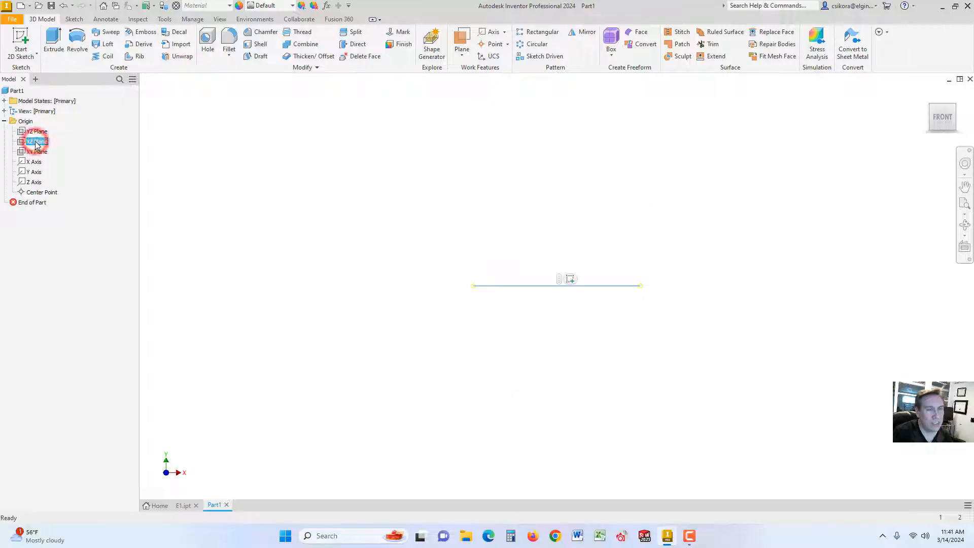
click(36, 132)
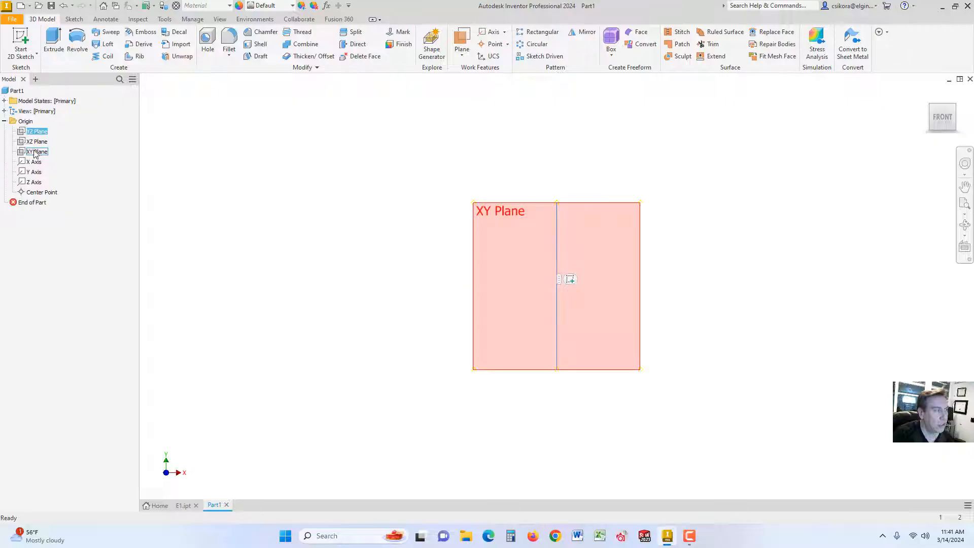
click(102, 169)
click(27, 153)
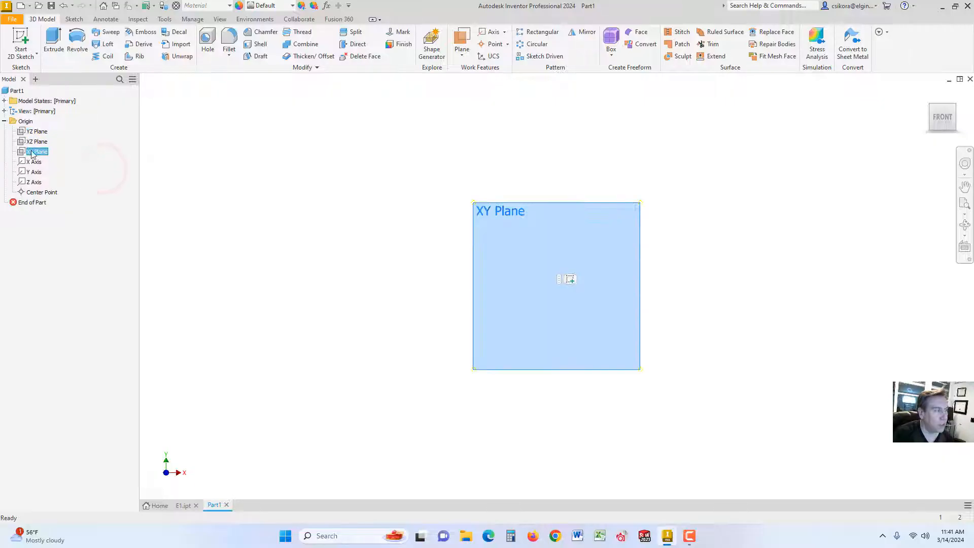
click(96, 177)
click(48, 193)
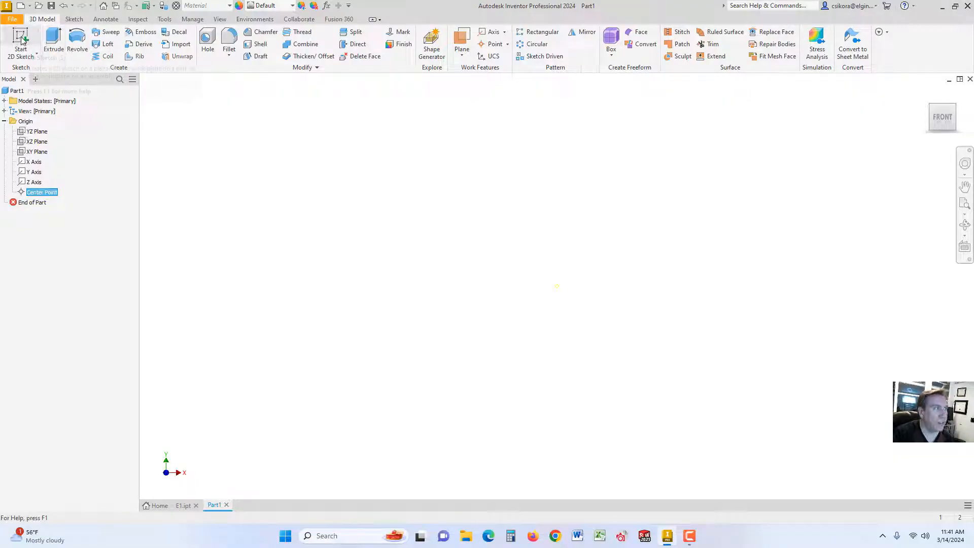
- Start a new 2D sketch on the XY plane
click(16, 57)
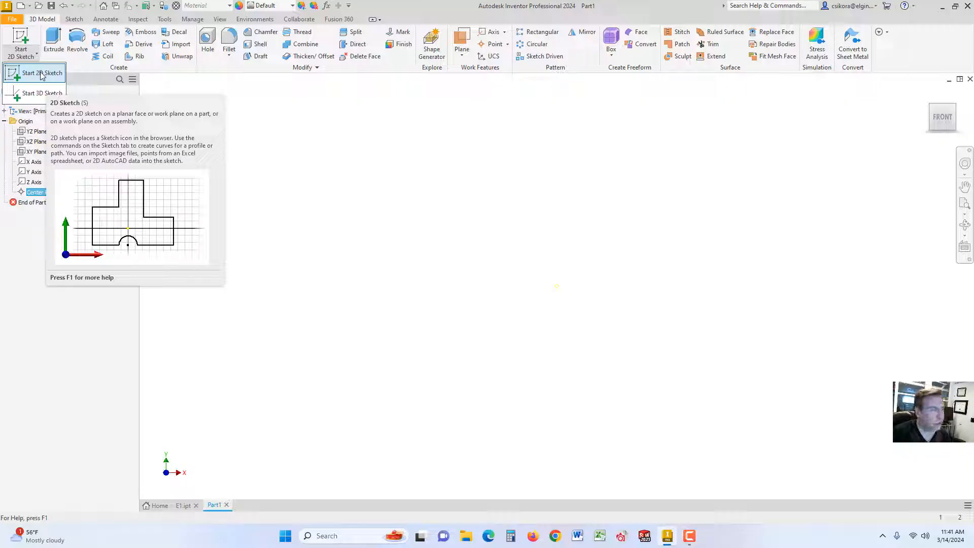
click(40, 75)
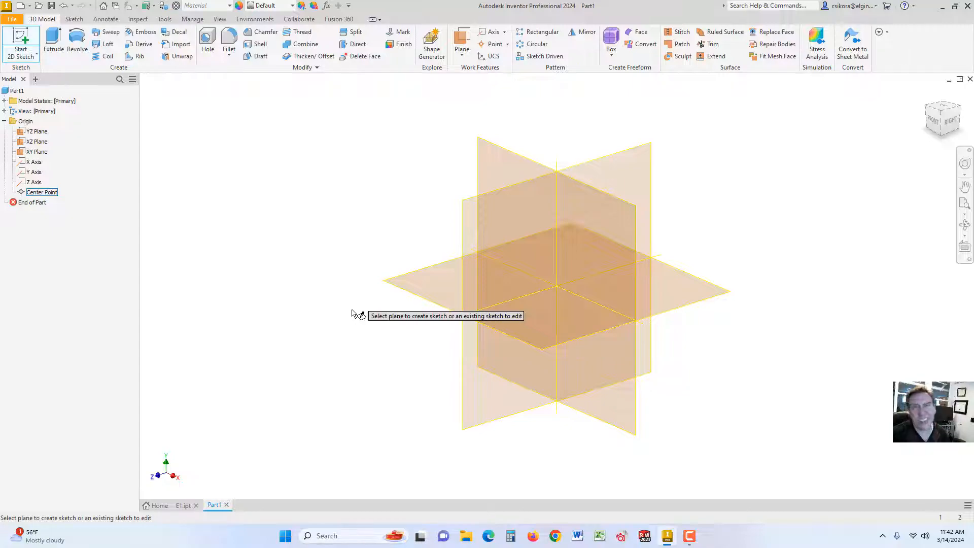
click(487, 147)
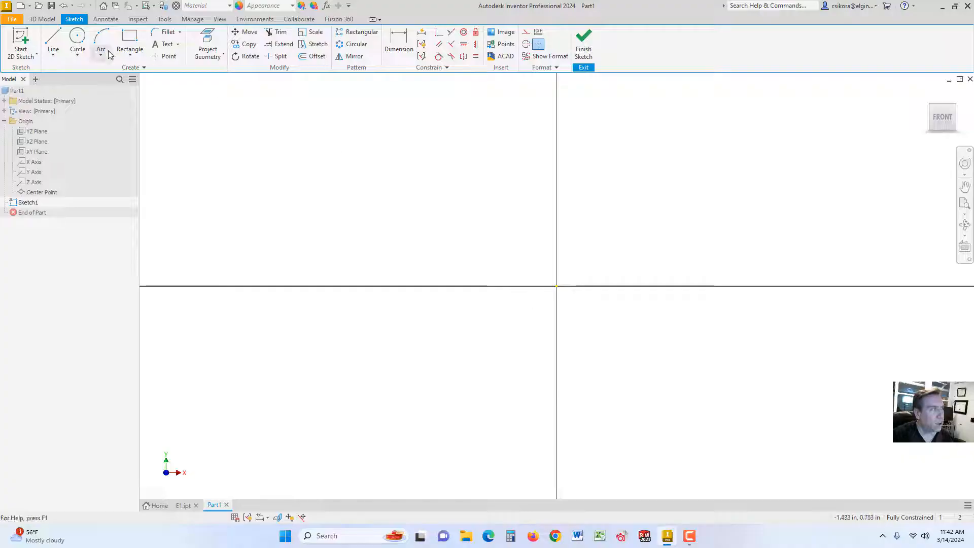
- Draw a two-point rectangle from the origin, 3 in wide and 5 in high, and fit it in the front view
click(130, 55)
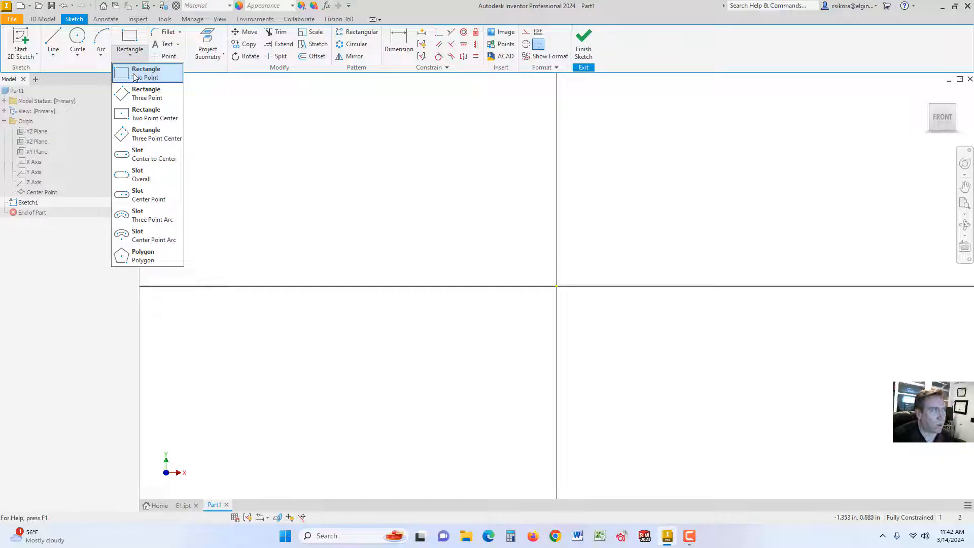
click(133, 75)
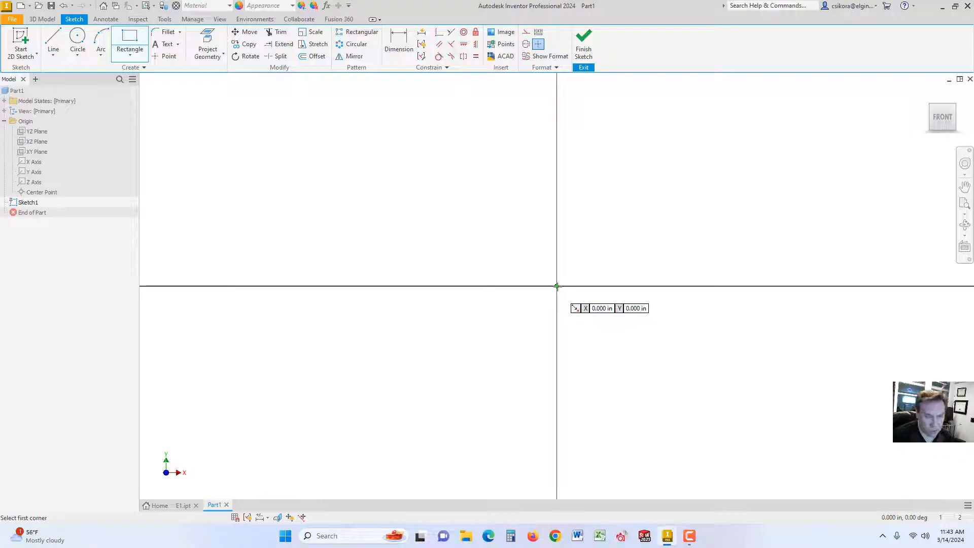
click(557, 286)
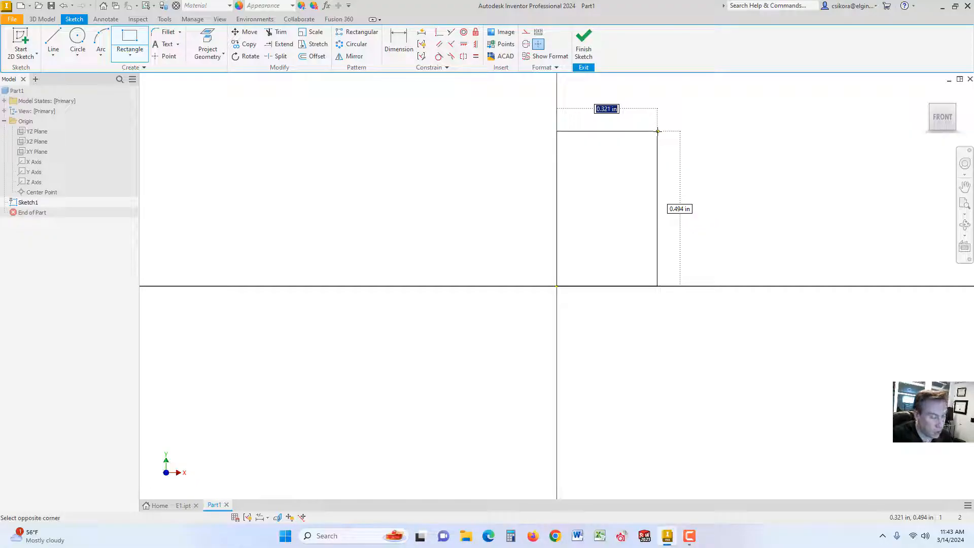
text(3)
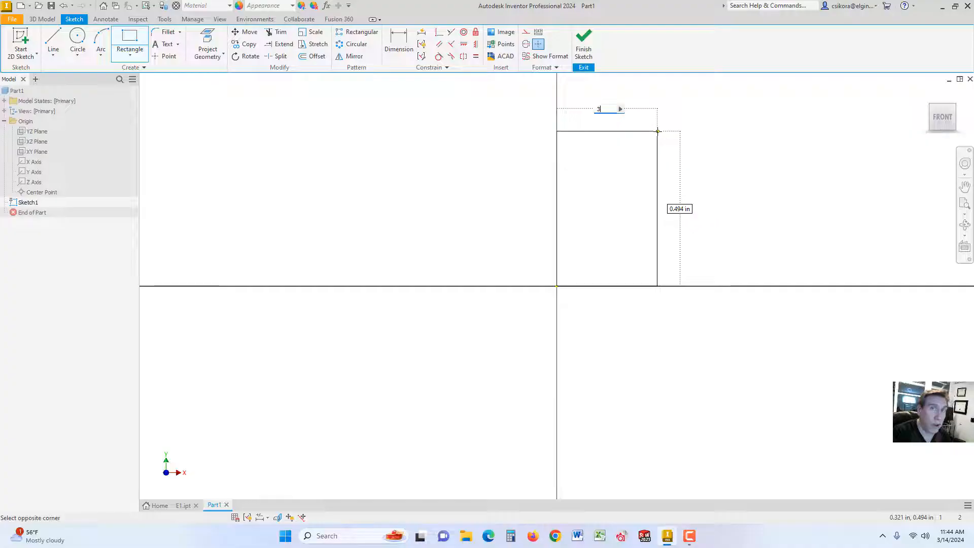
key(Tab)
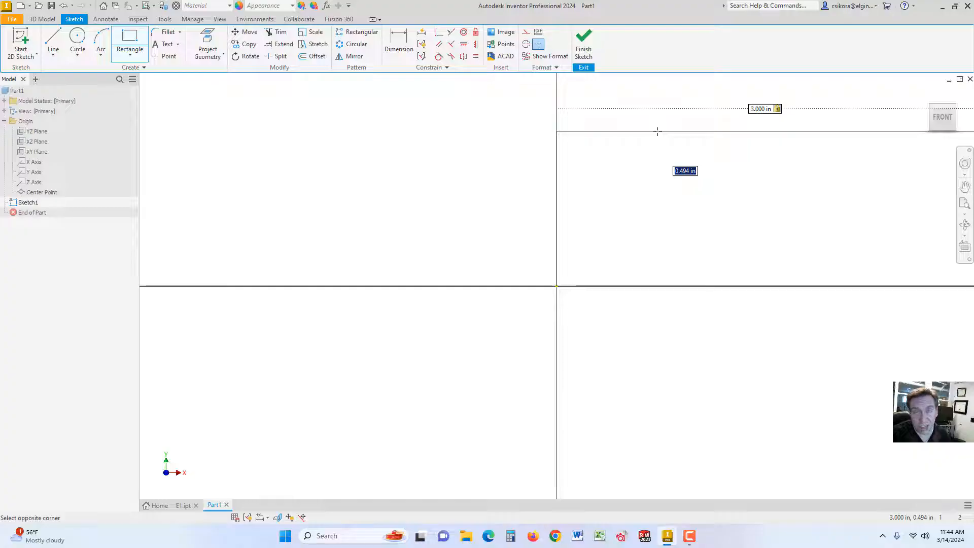
text(5)
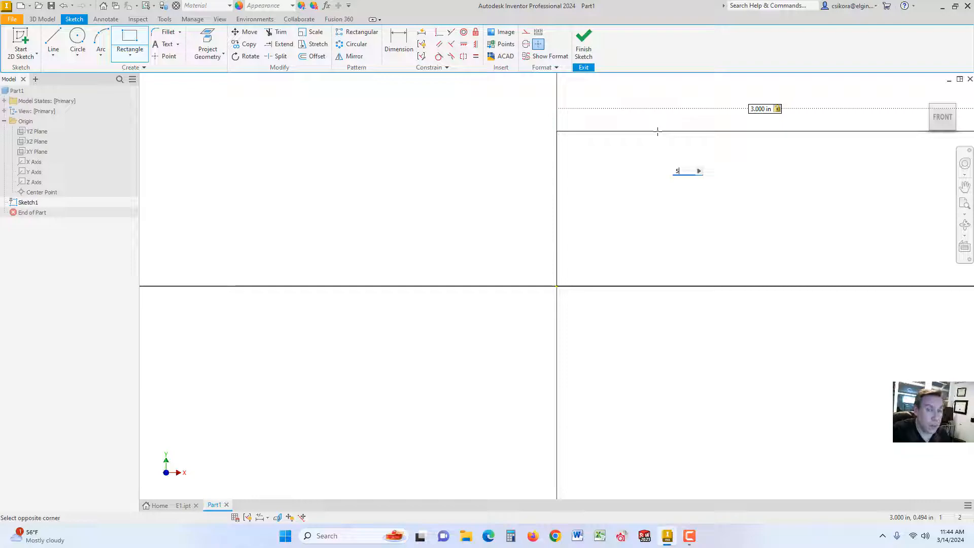
key(Return)
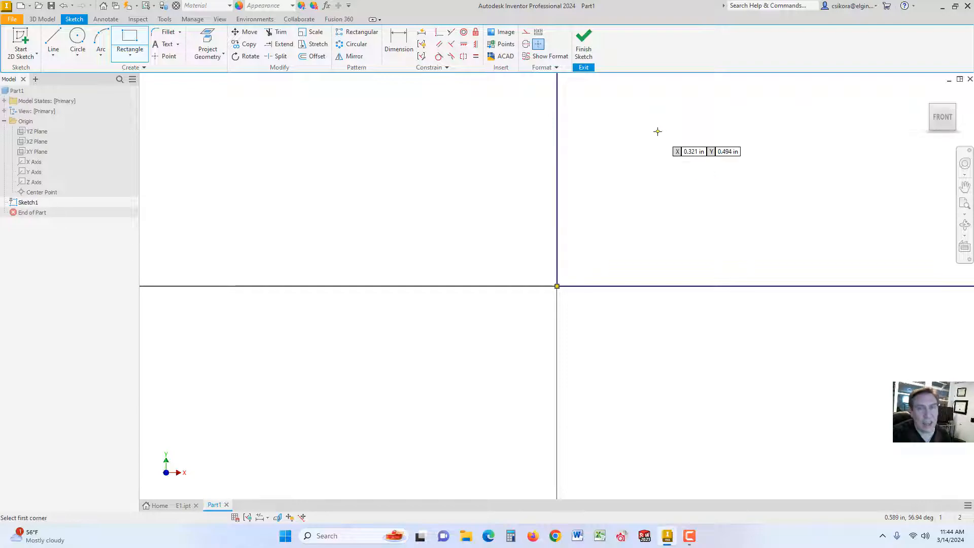
click(943, 119)
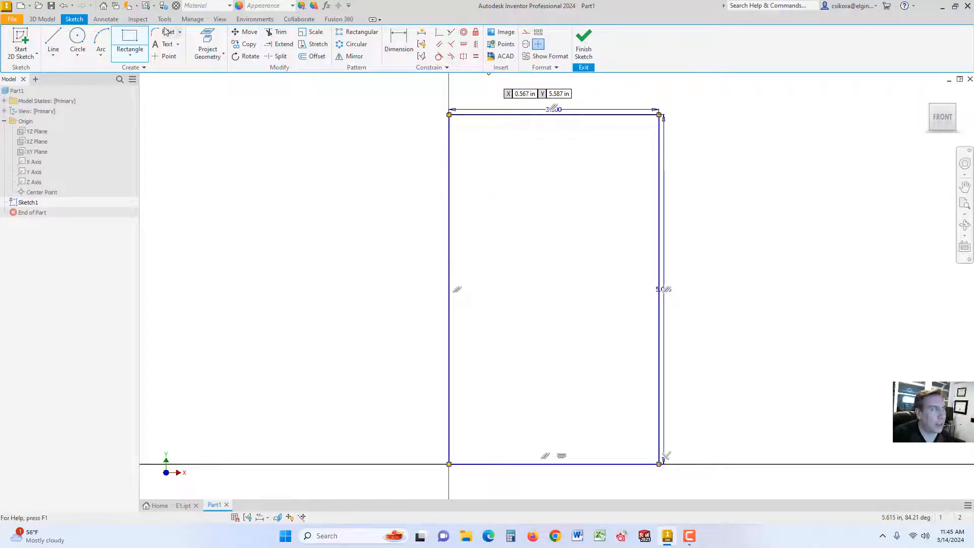
- Bring up the 3D modeling tools and cycle the ribbon through its minimized display states back to full size
click(49, 21)
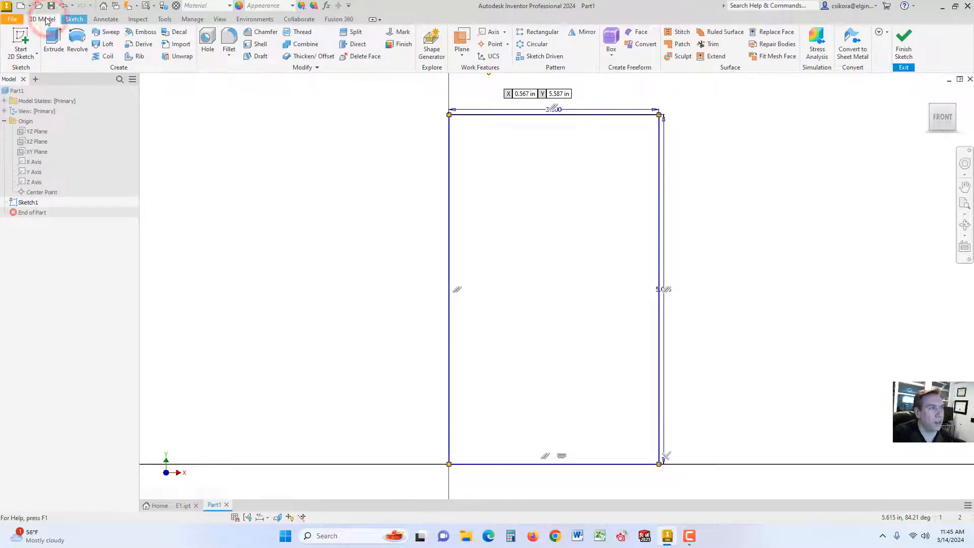
click(373, 20)
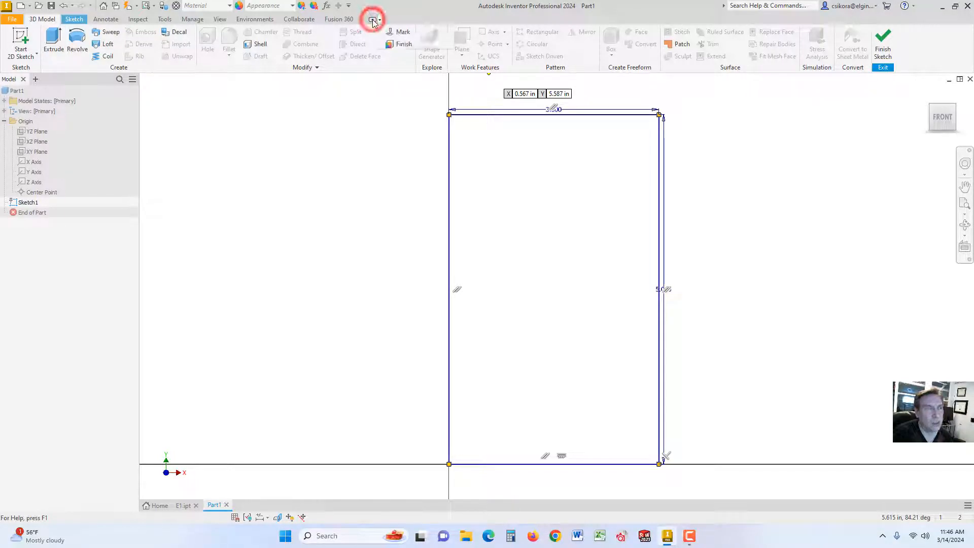
click(373, 20)
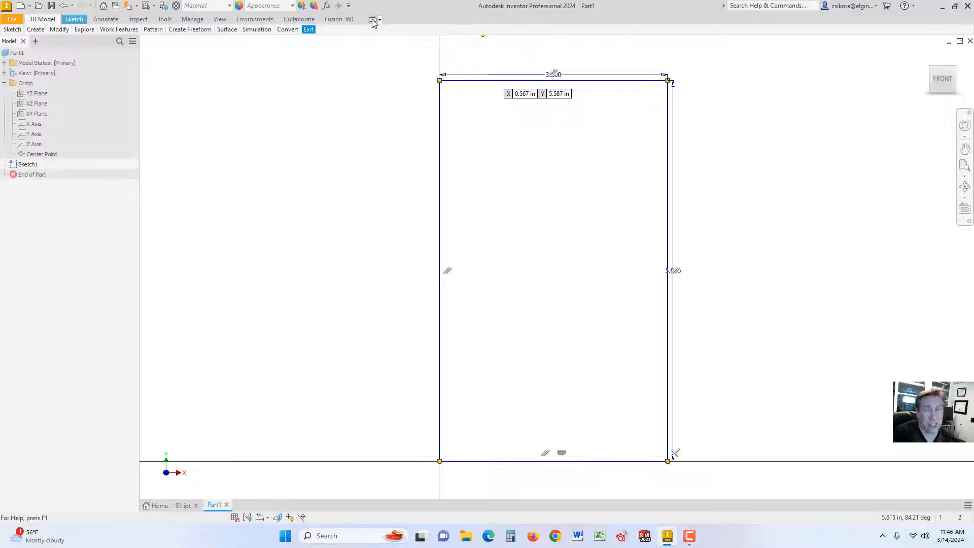
click(372, 20)
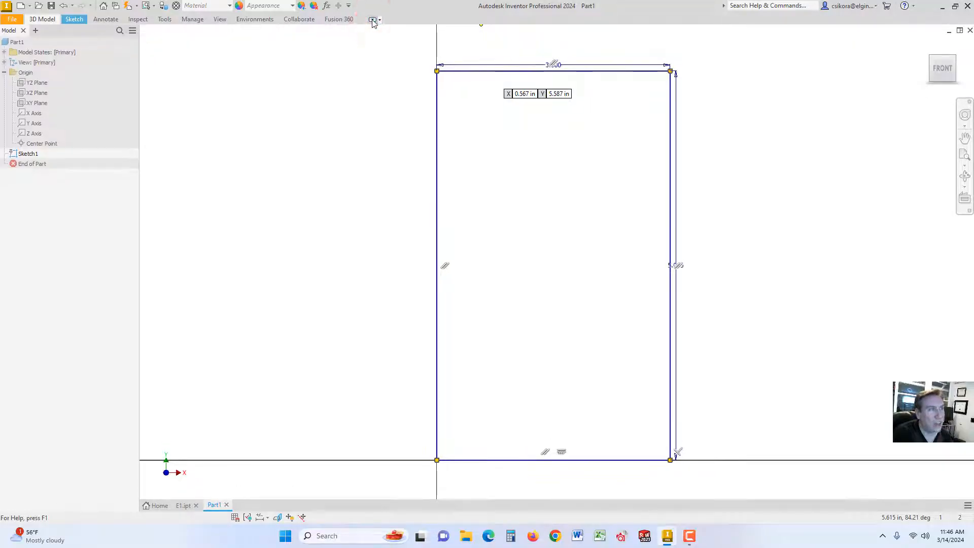
click(372, 20)
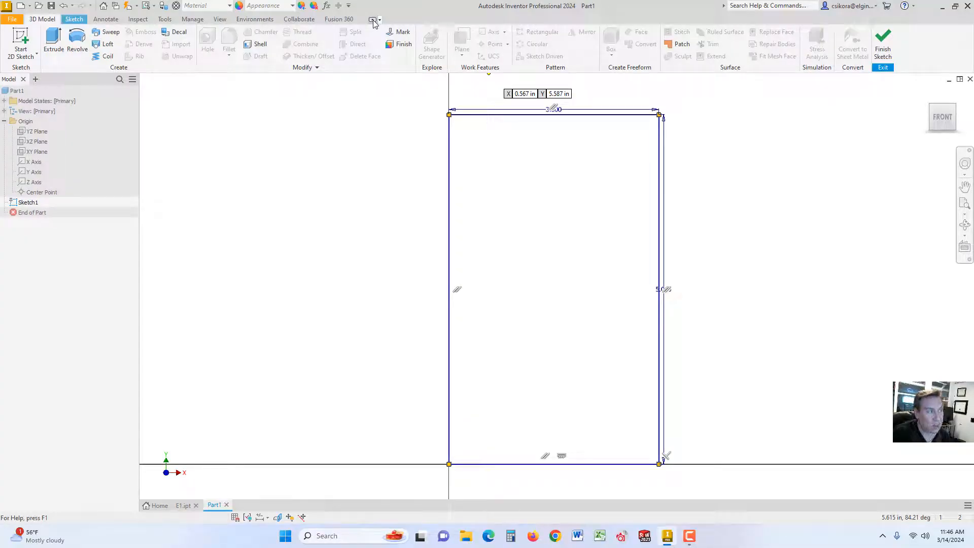
click(380, 20)
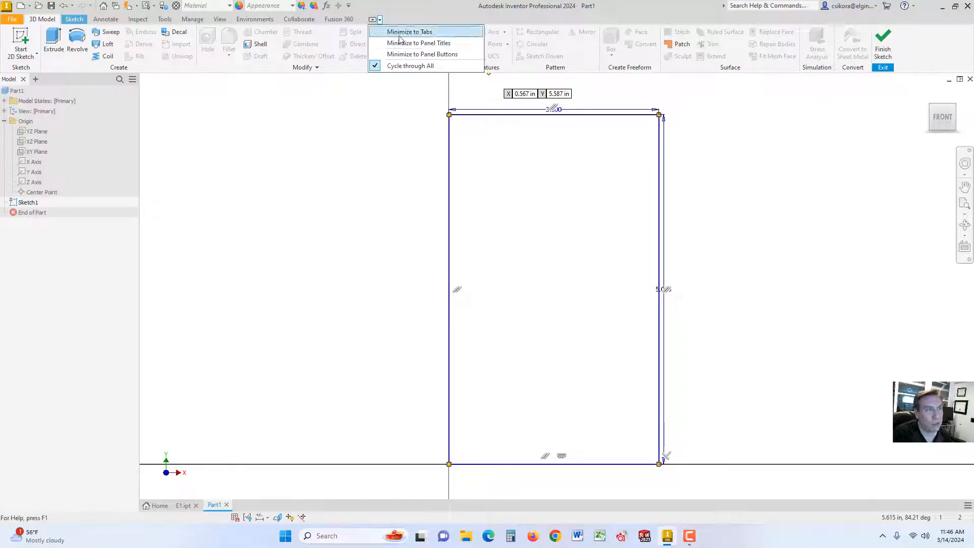
click(408, 10)
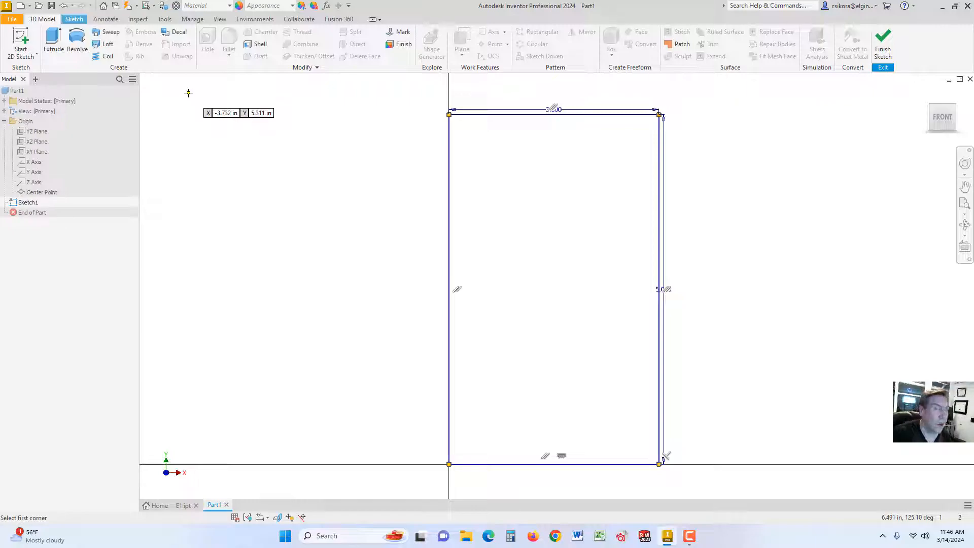
- Extrude the rectangle profile 0.5 in forward from the sketch plane as a new solid
click(53, 41)
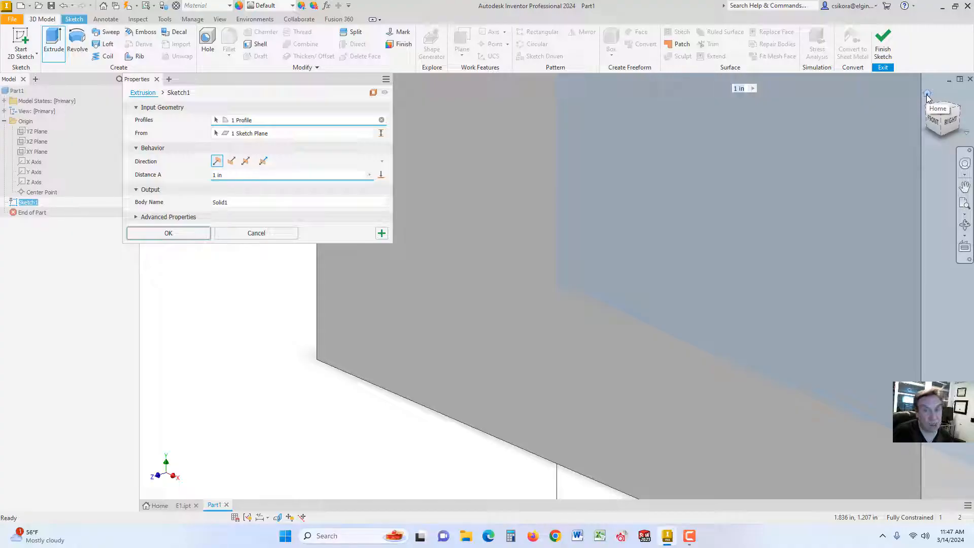
click(927, 95)
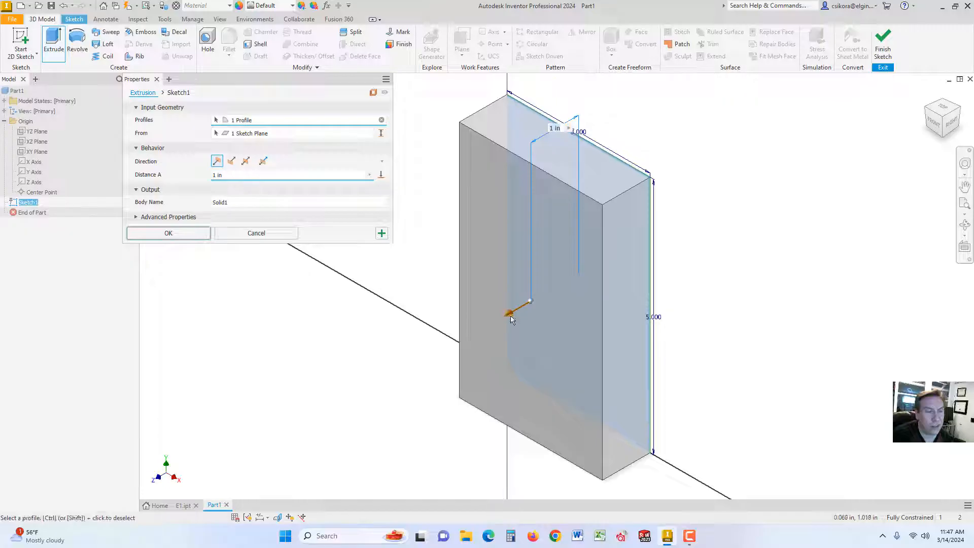
drag(510, 316, 482, 330)
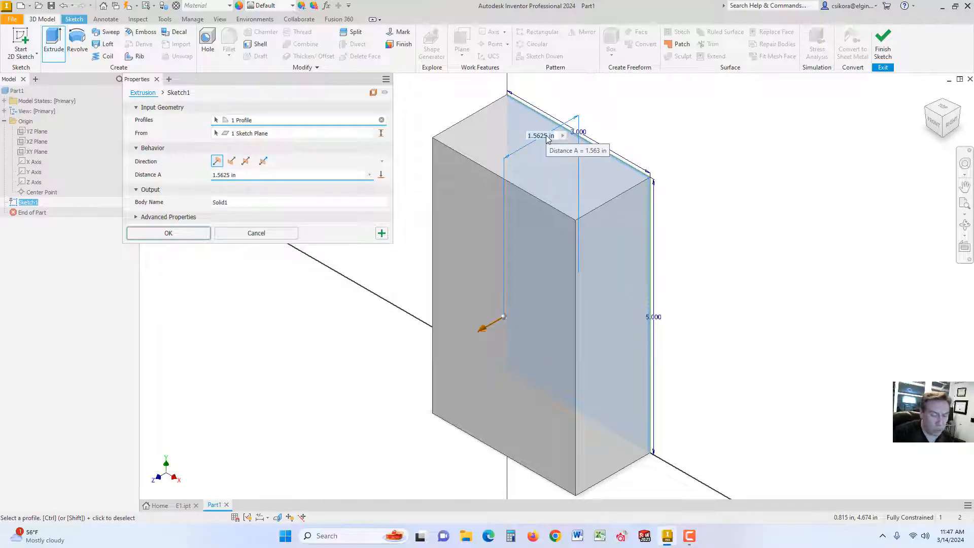
text(.)
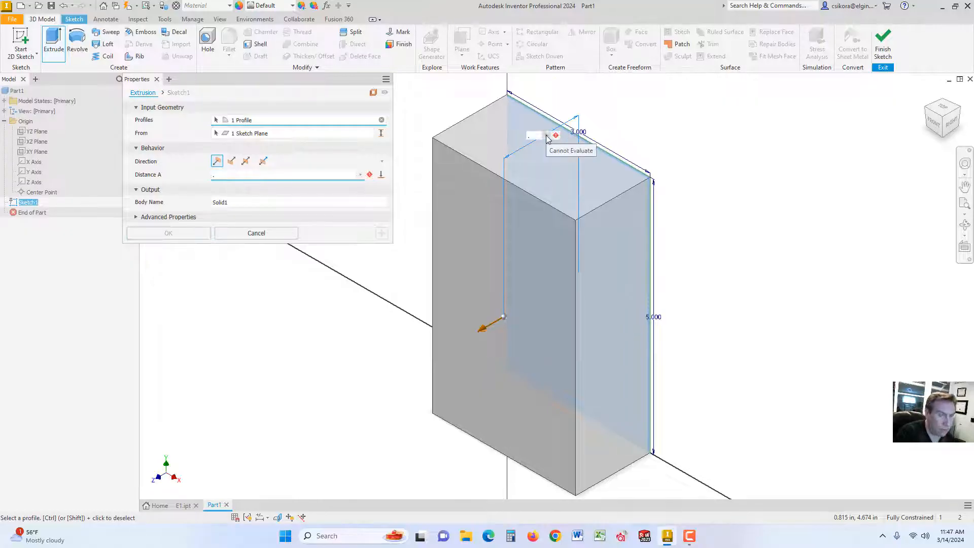
text(5)
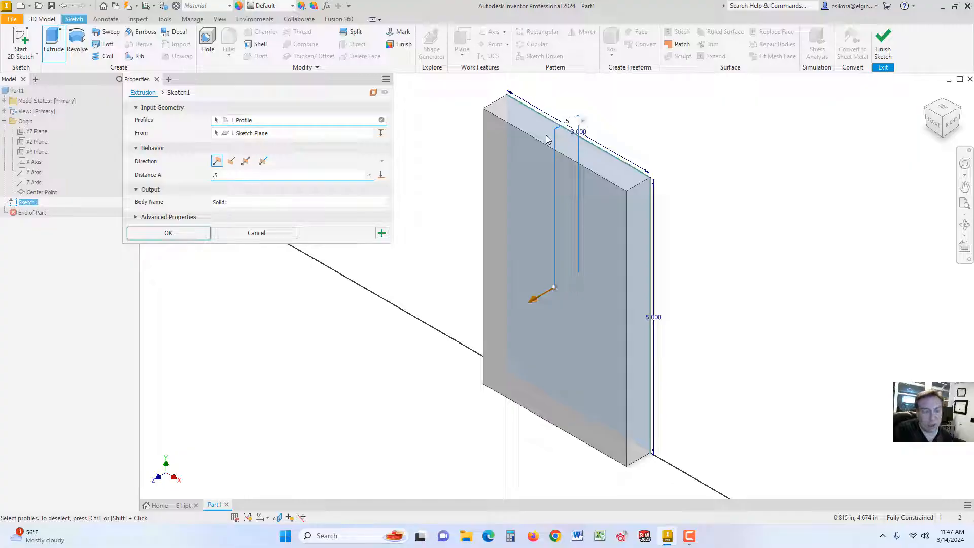
key(Return)
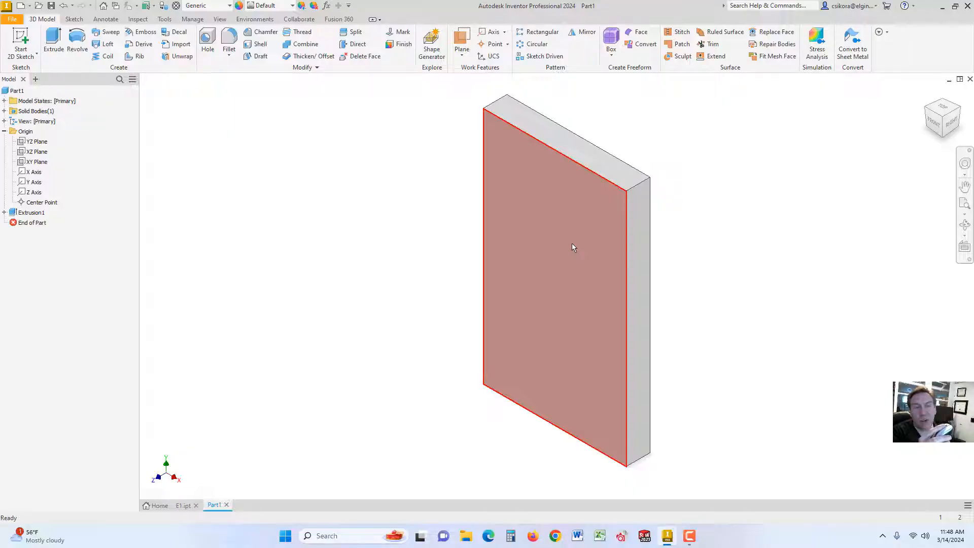
- Inspect the extruded plate by zooming out and in and orbiting it to a different viewing angle
scroll(571, 243, down, 3)
scroll(571, 242, up, 4)
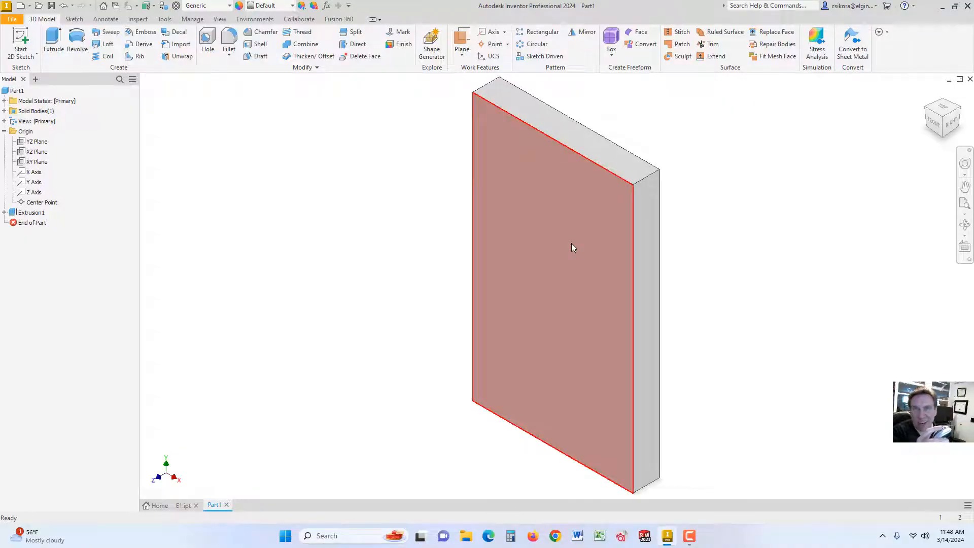
key(F4)
mouse_move(573, 247)
mouse_down()
mouse_move(611, 248)
mouse_move(586, 252)
mouse_move(572, 137)
mouse_move(573, 232)
mouse_move(602, 226)
mouse_move(568, 245)
mouse_move(611, 219)
mouse_move(576, 235)
mouse_move(589, 229)
mouse_up()
key(Escape)
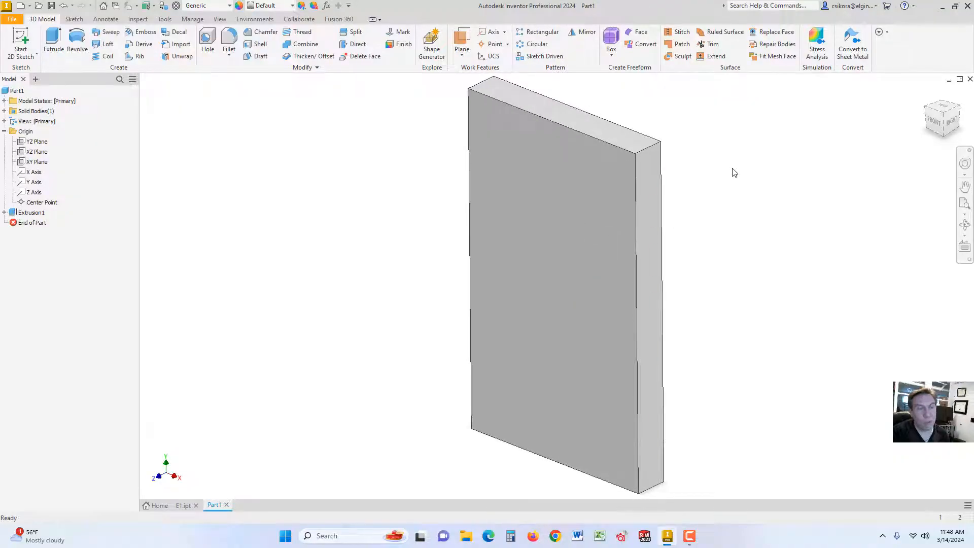
click(945, 119)
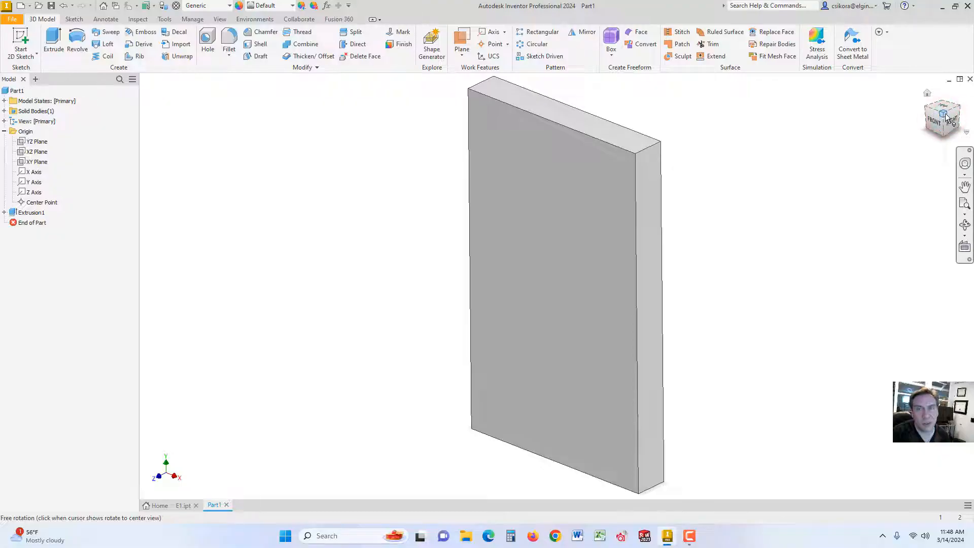
- Examine the plate by orbiting it, viewing it from the top rotated in both directions, and returning to the home view
click(952, 126)
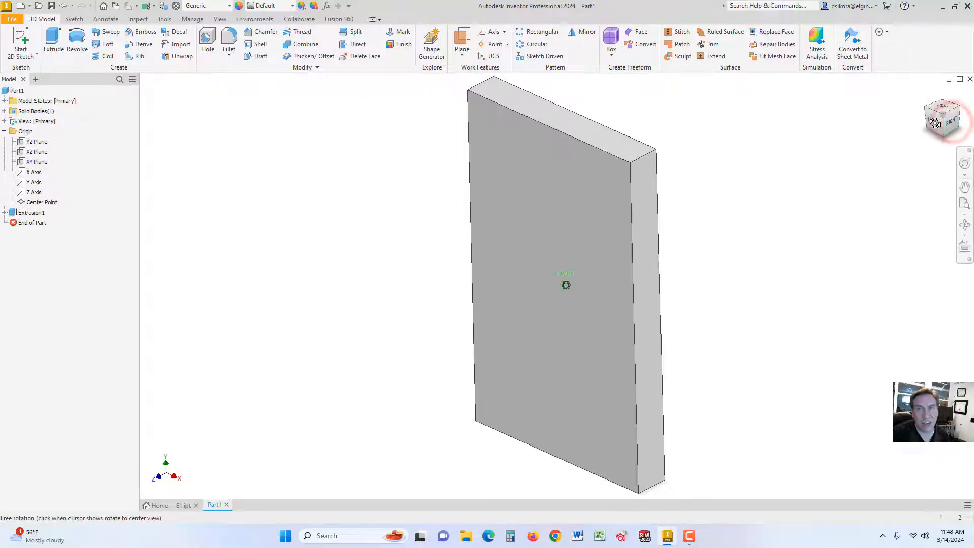
drag(950, 129, 931, 117)
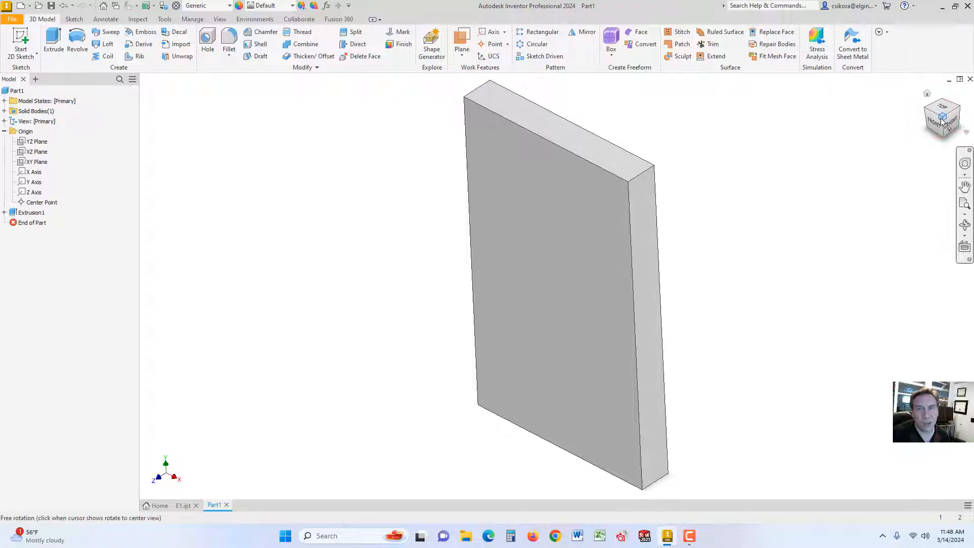
click(927, 94)
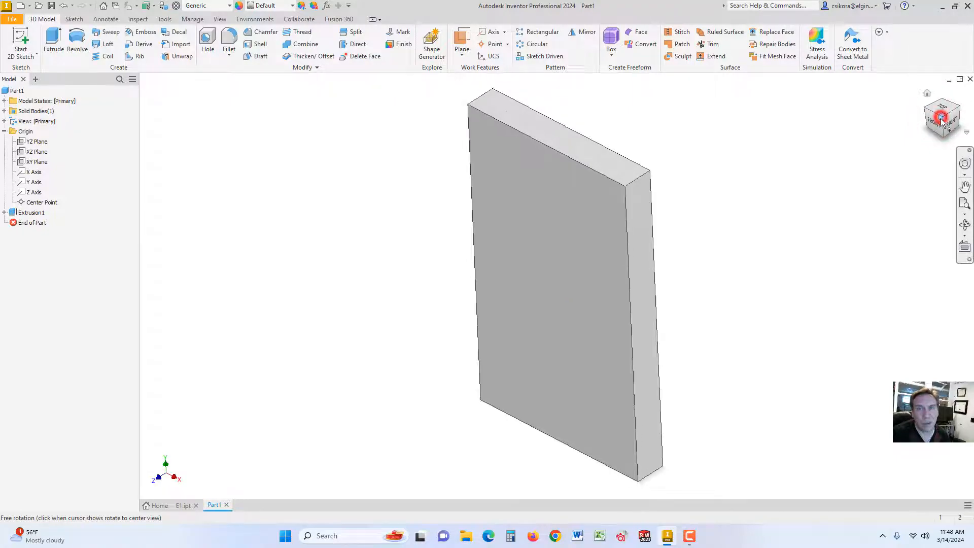
click(927, 94)
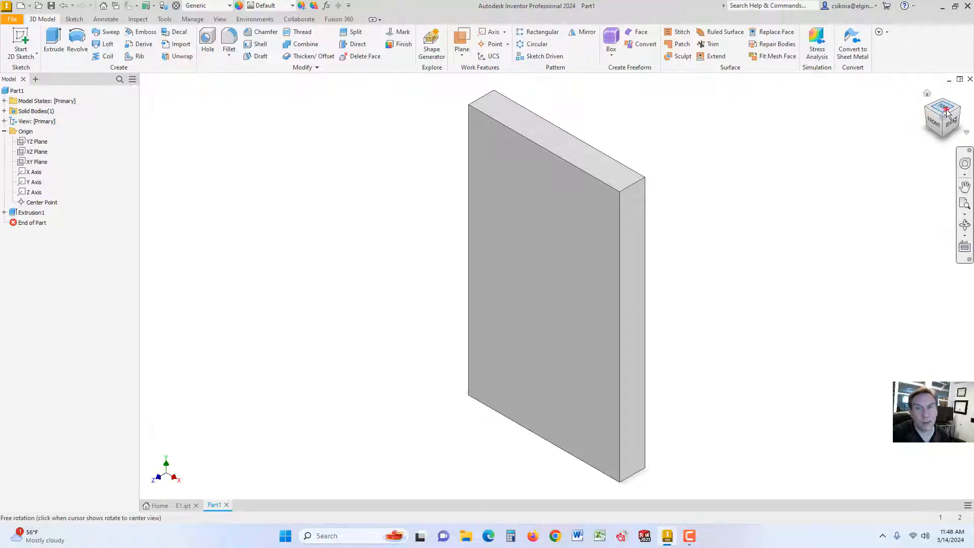
click(947, 112)
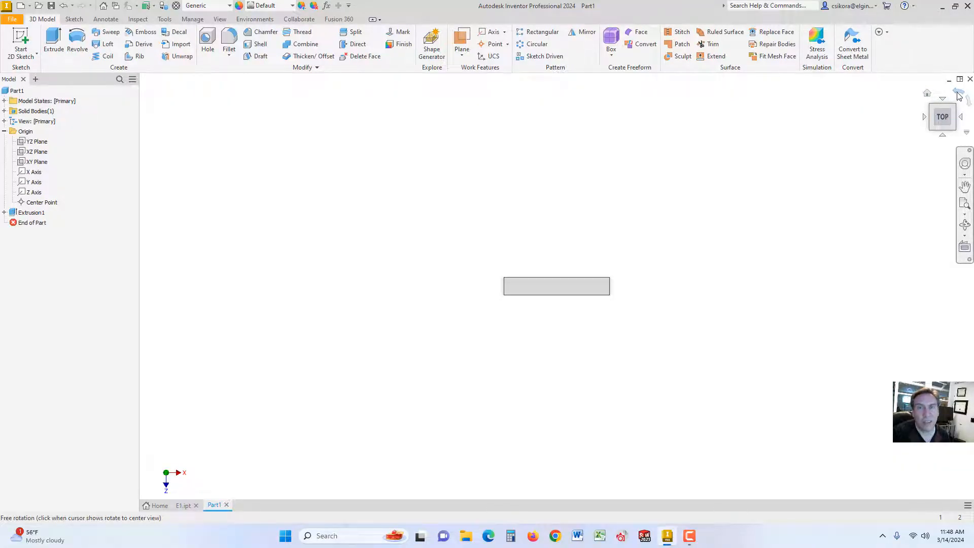
click(958, 95)
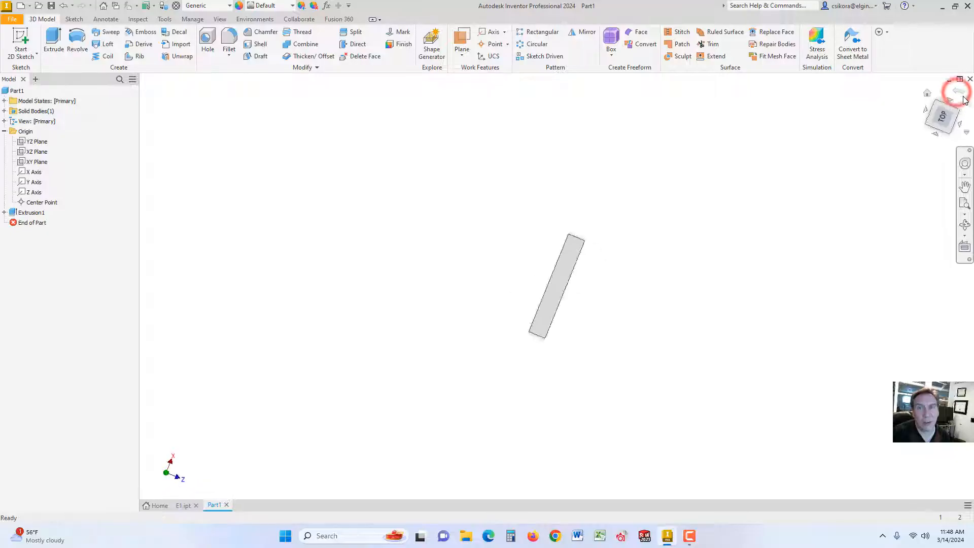
click(965, 102)
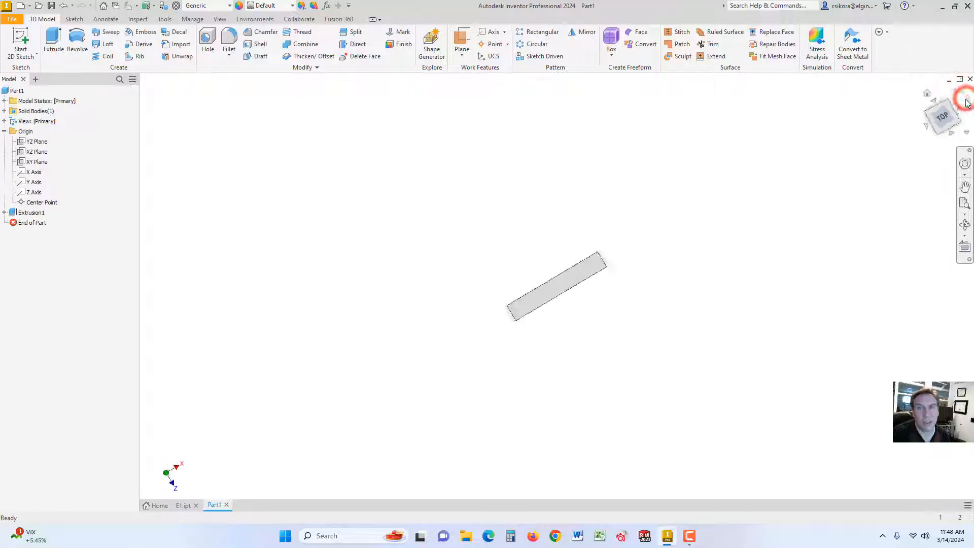
click(927, 94)
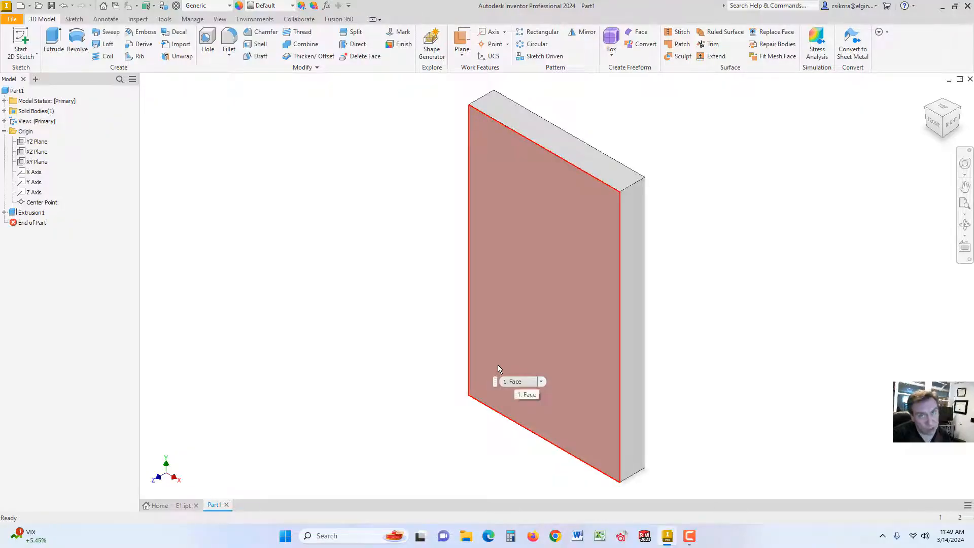
- Start a sketch on the plate's front face and draw a two-point rectangle from the origin, 3 in wide and about 1.63 in high
click(543, 311)
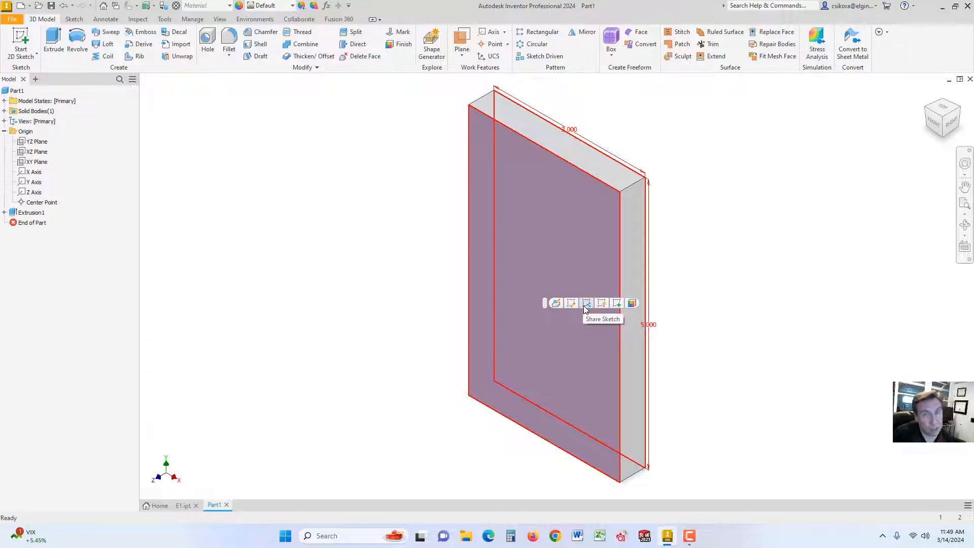
click(616, 304)
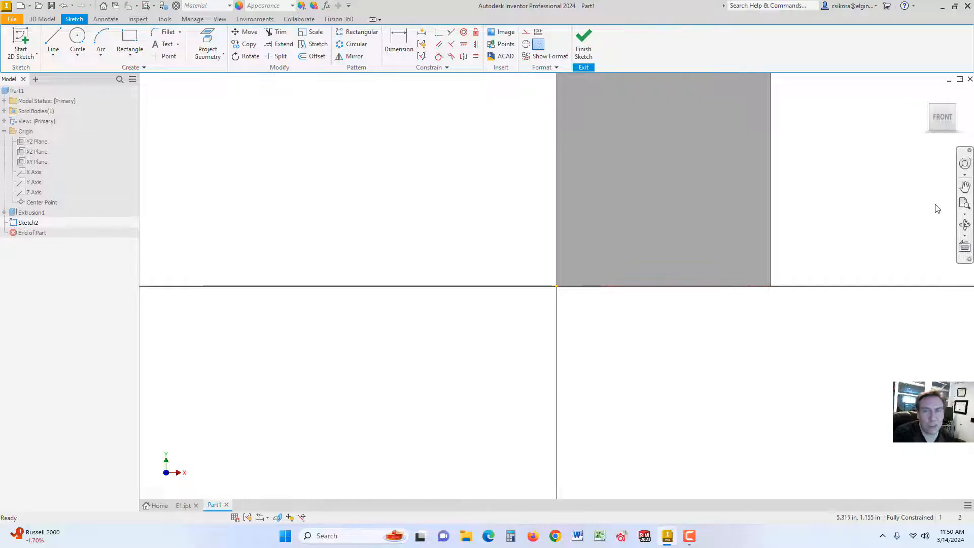
click(941, 122)
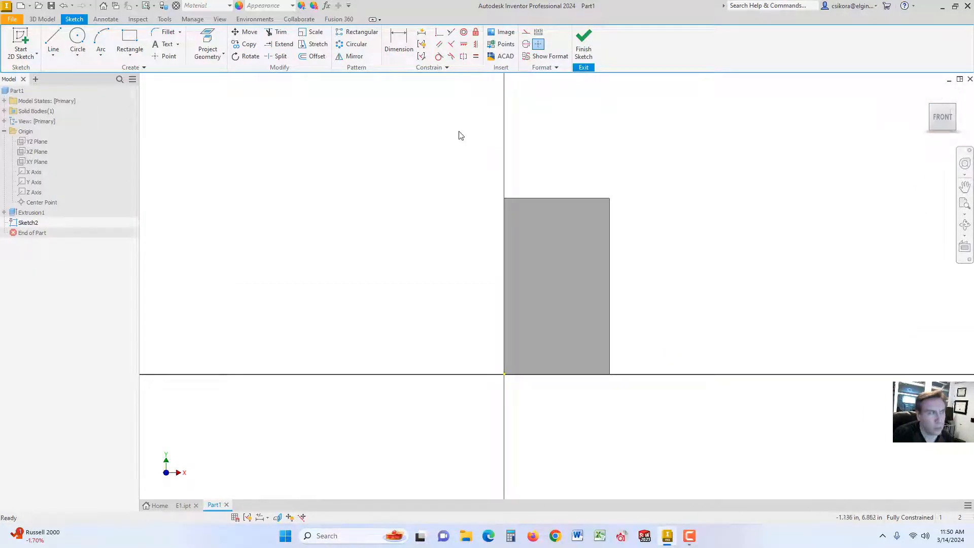
click(131, 51)
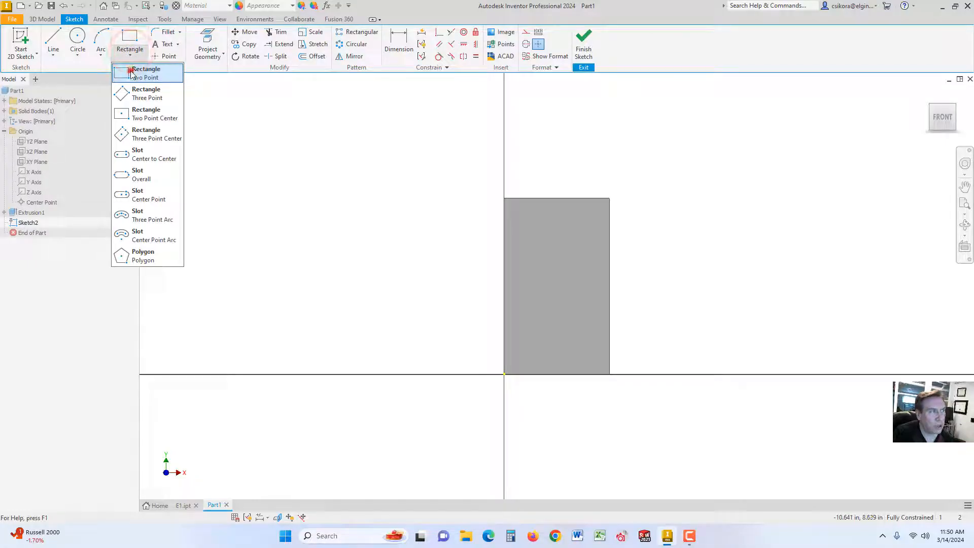
click(131, 70)
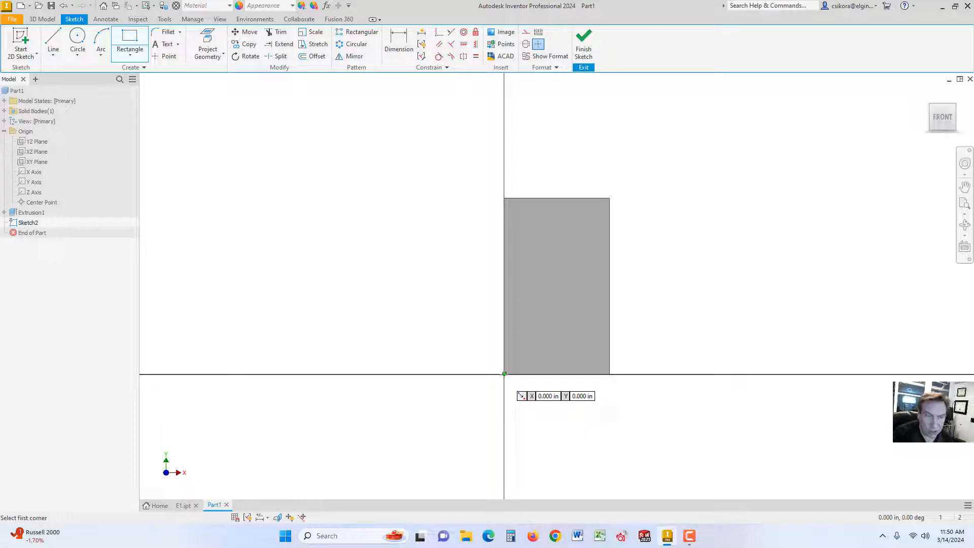
click(504, 374)
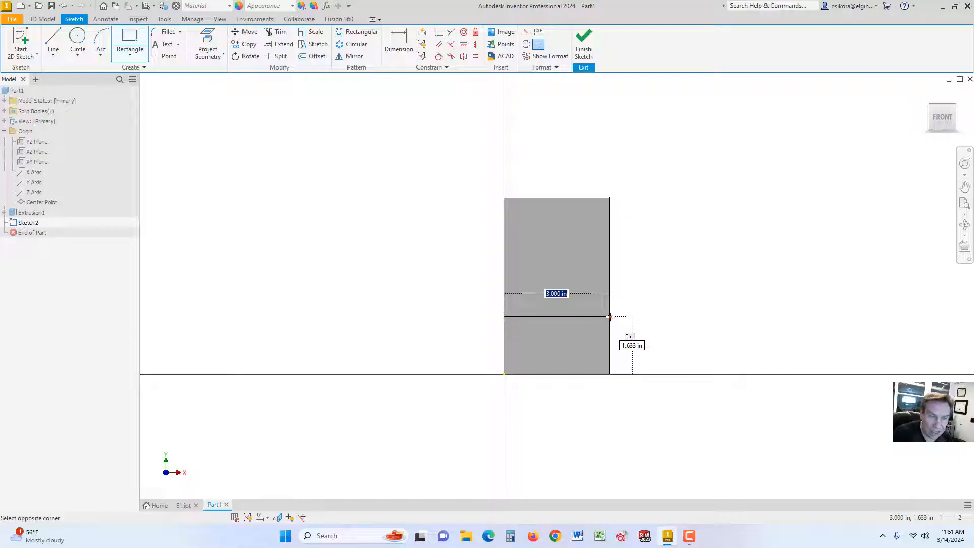
click(609, 317)
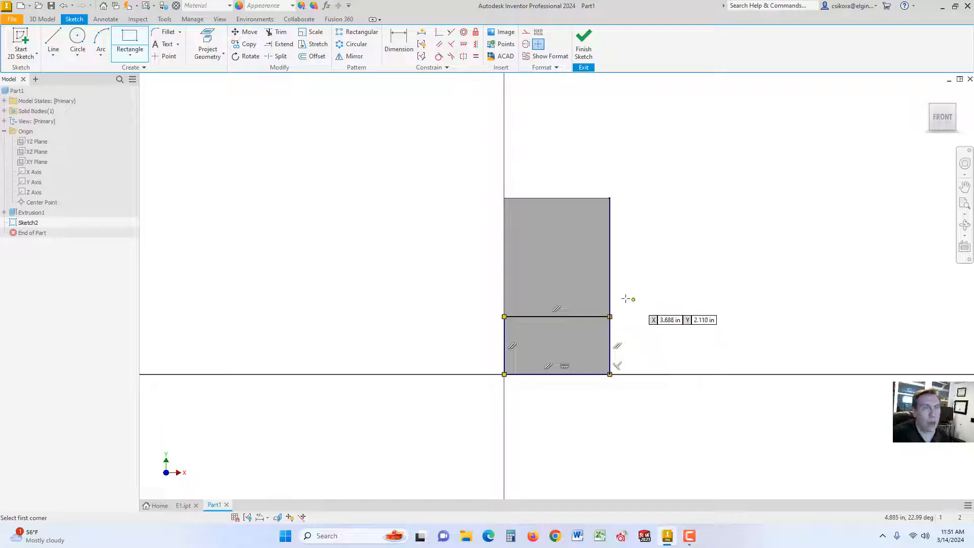
- Dimension the rectangle's height between its two horizontal edges and set it to 1.5 in
click(406, 49)
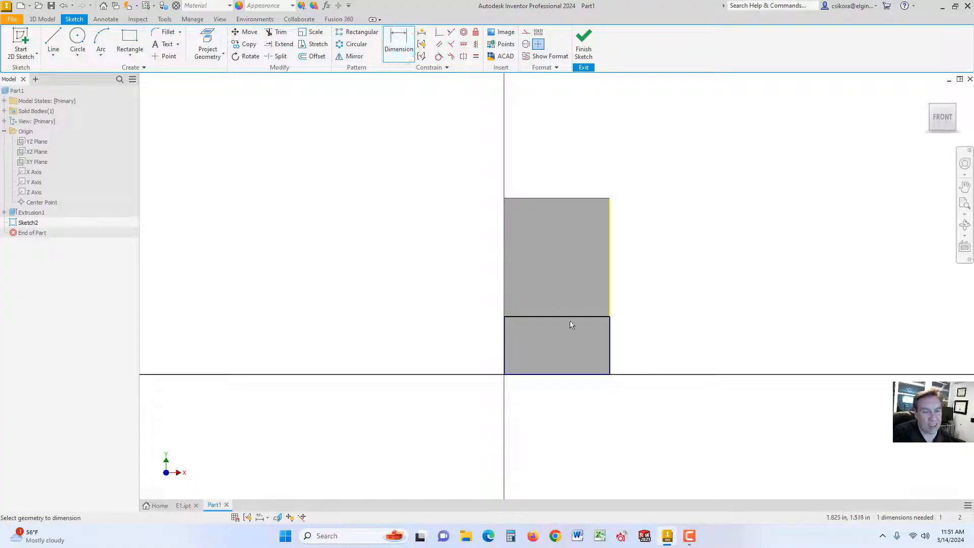
click(583, 318)
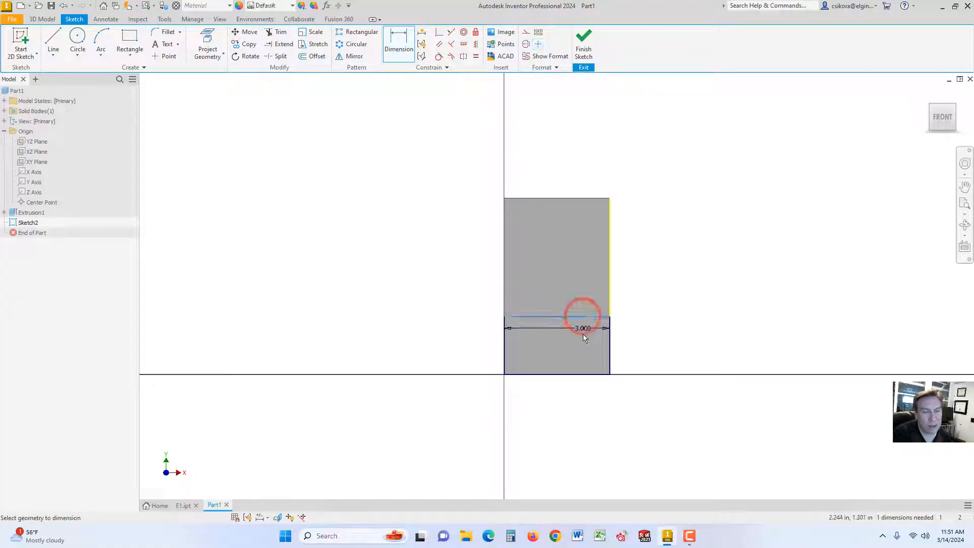
click(584, 376)
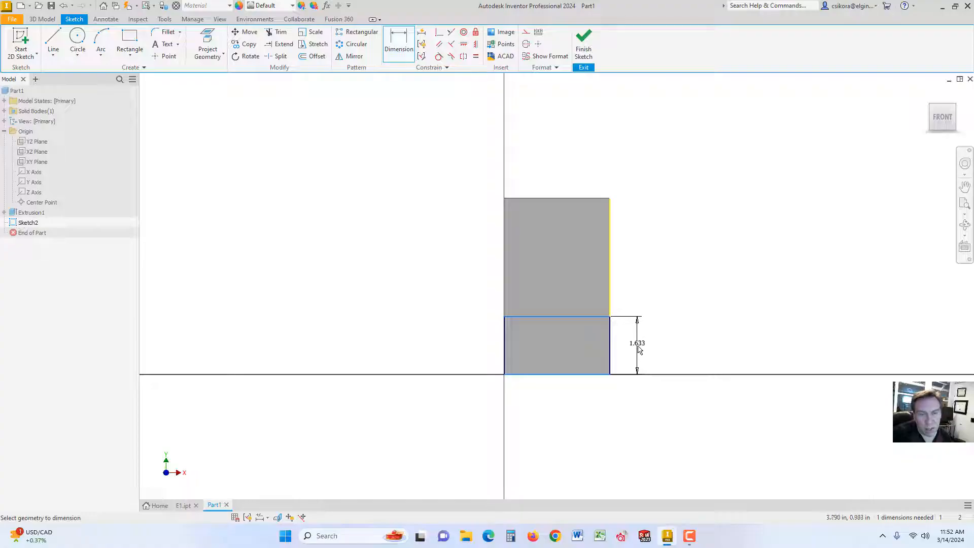
click(636, 350)
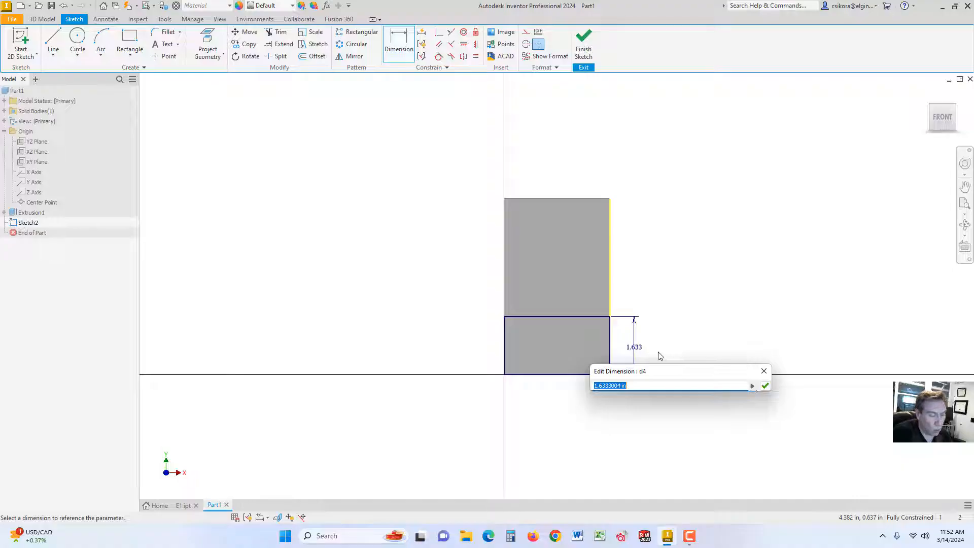
text(1.5)
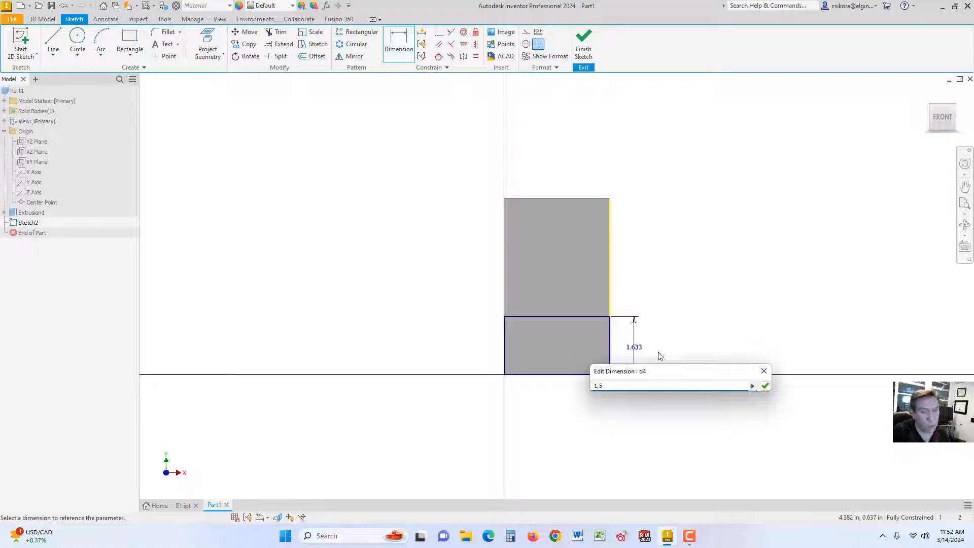
click(765, 387)
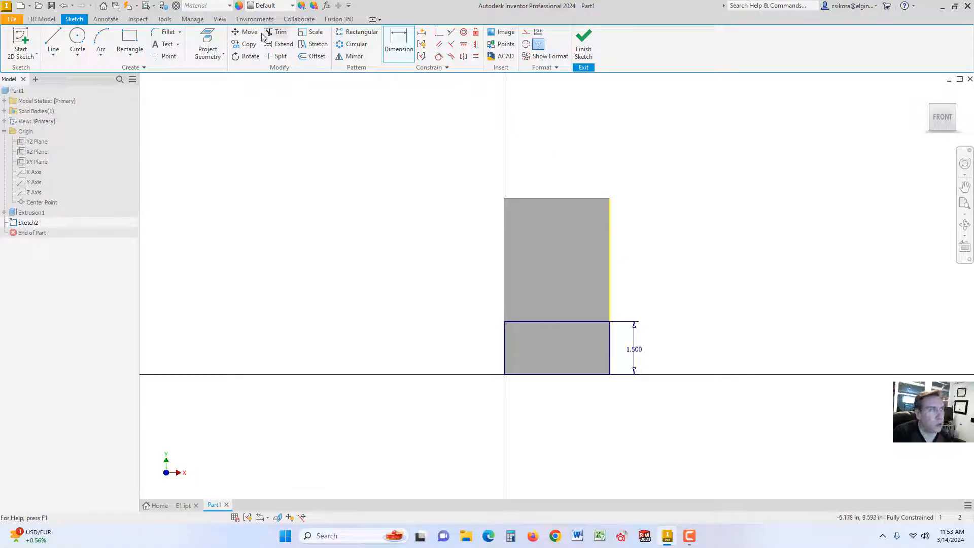
- Extrude the lower rectangle profile 0.5 in forward from the plate's front face, joined to the existing solid
click(42, 19)
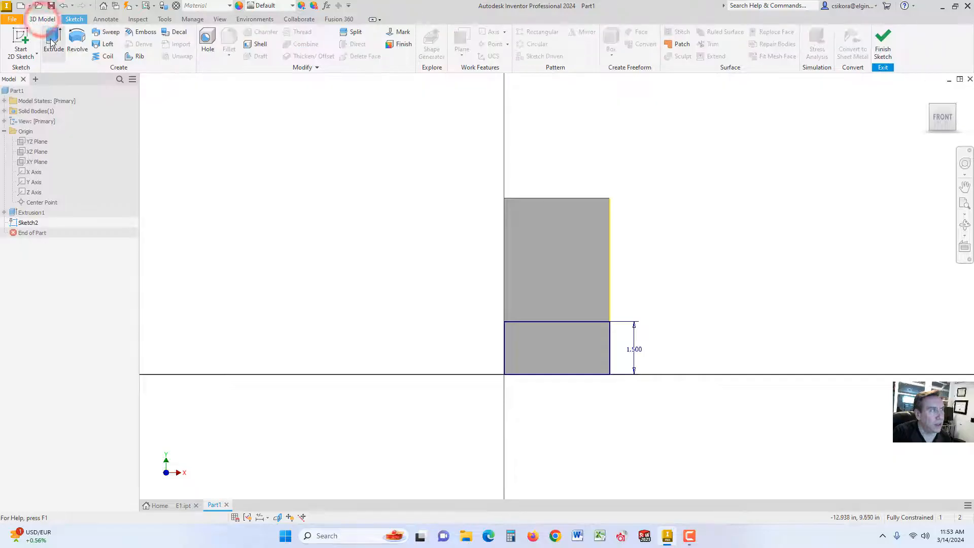
click(53, 41)
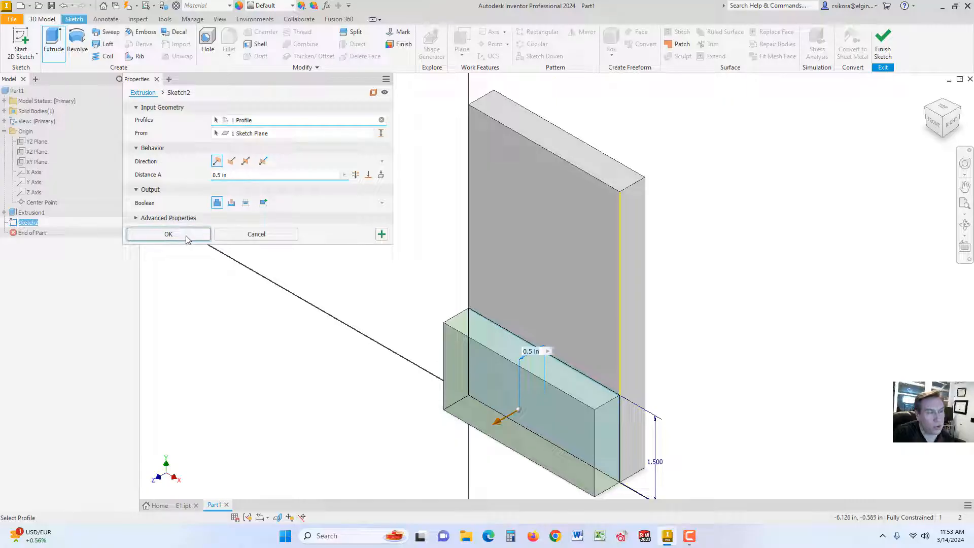
click(217, 175)
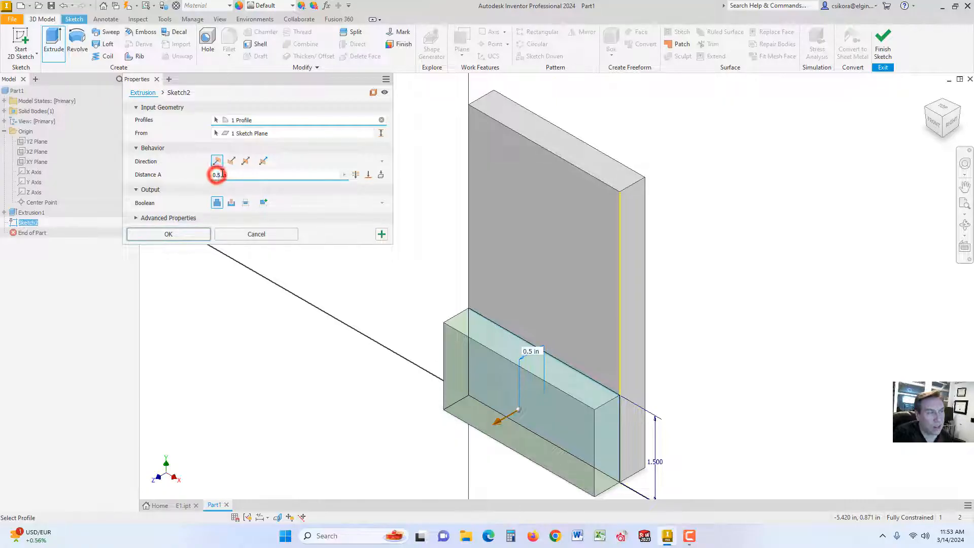
click(185, 235)
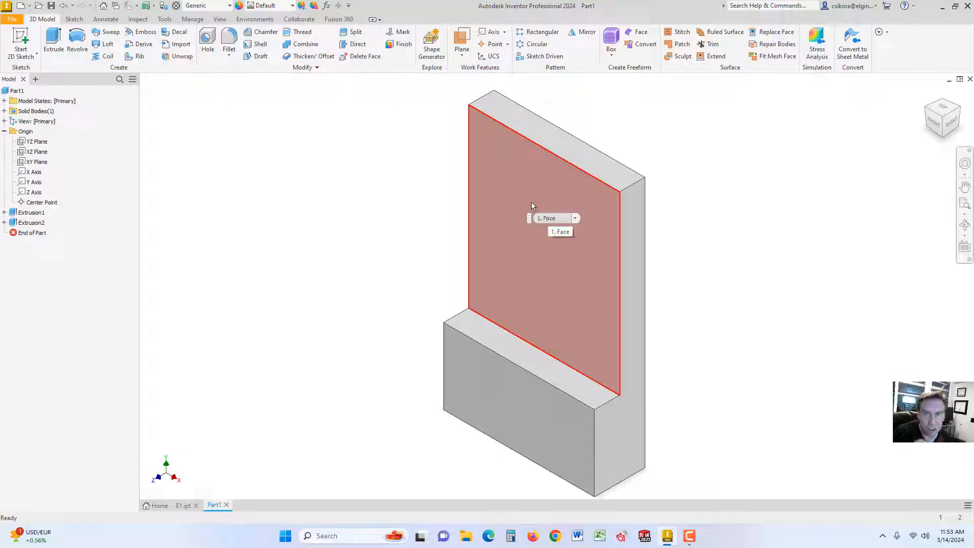
- Start a sketch on the plate's upper front face and draw a center-point circle 0.75 in in diameter near its upper-left corner
click(531, 189)
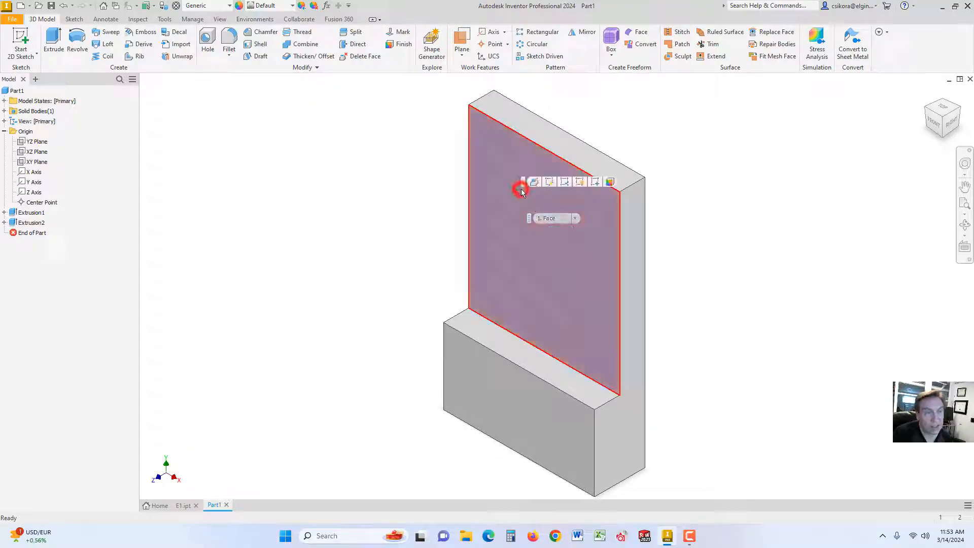
click(595, 182)
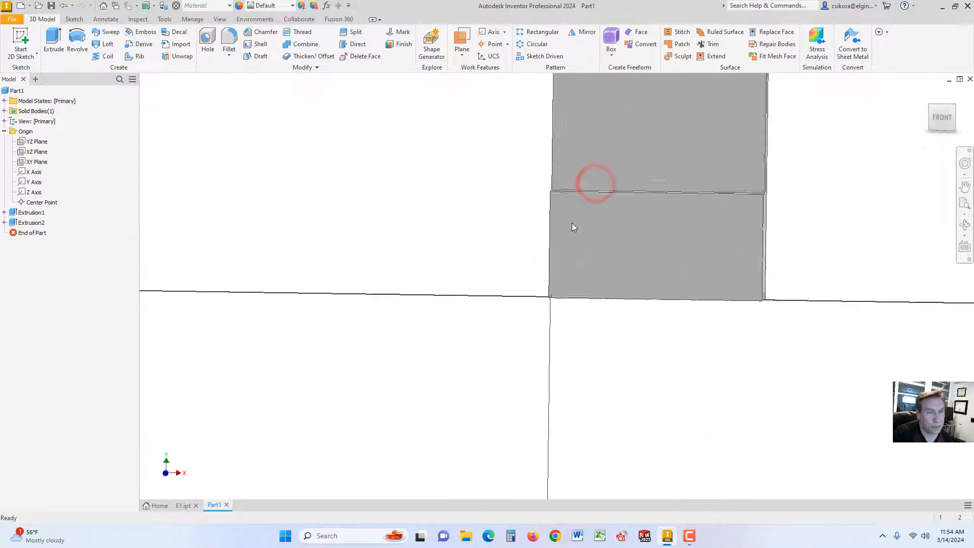
click(939, 116)
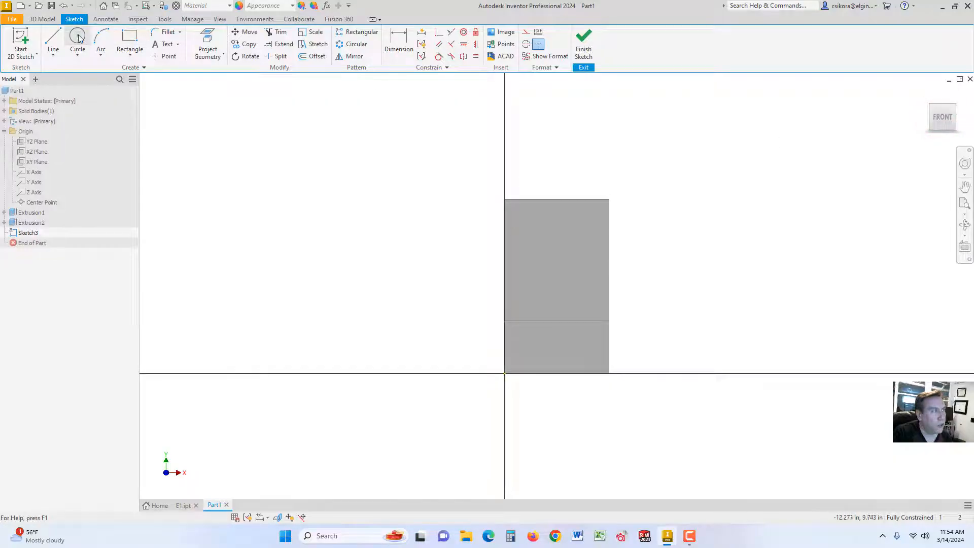
click(78, 55)
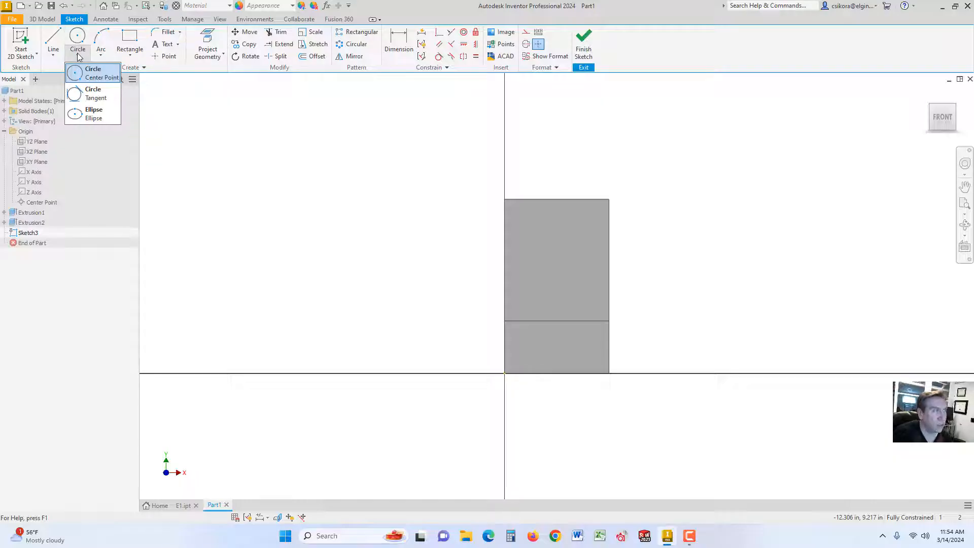
click(80, 72)
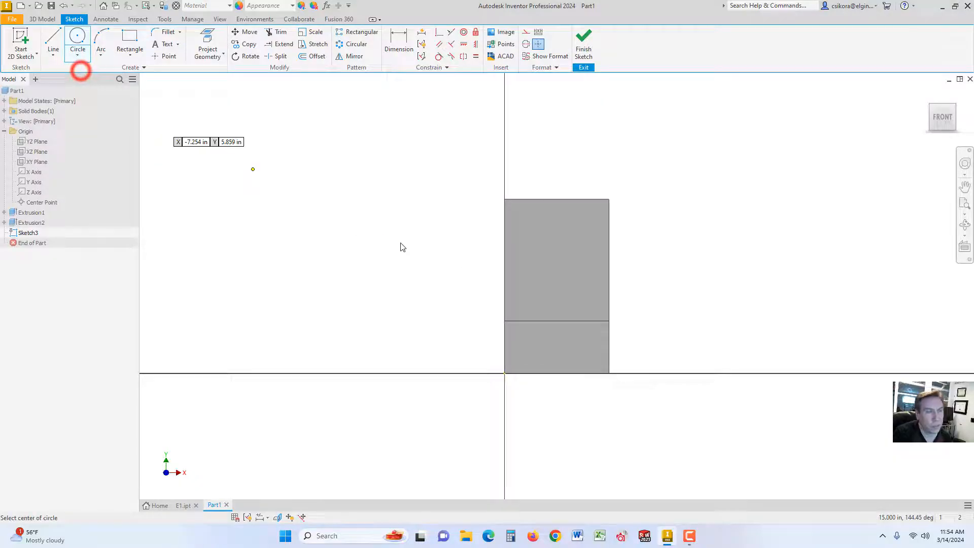
click(530, 225)
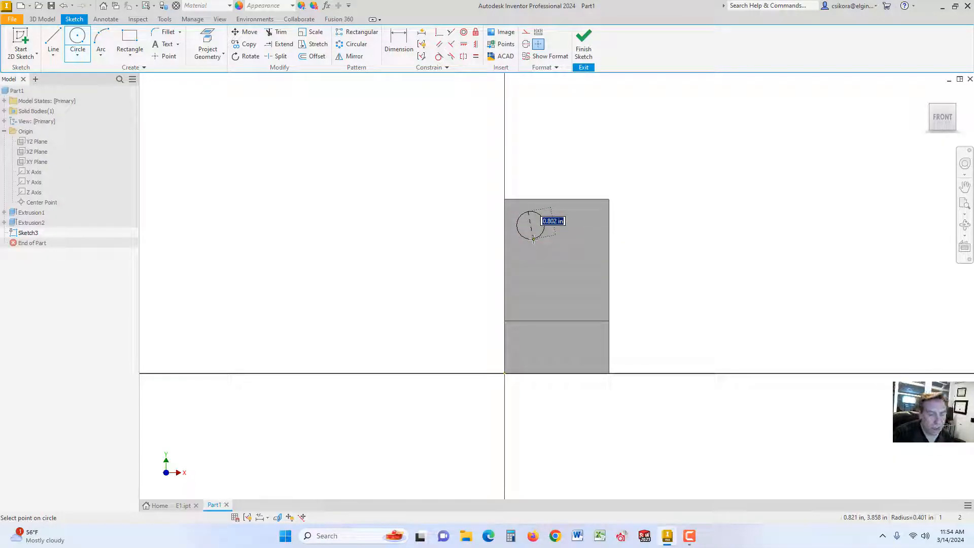
text(.)
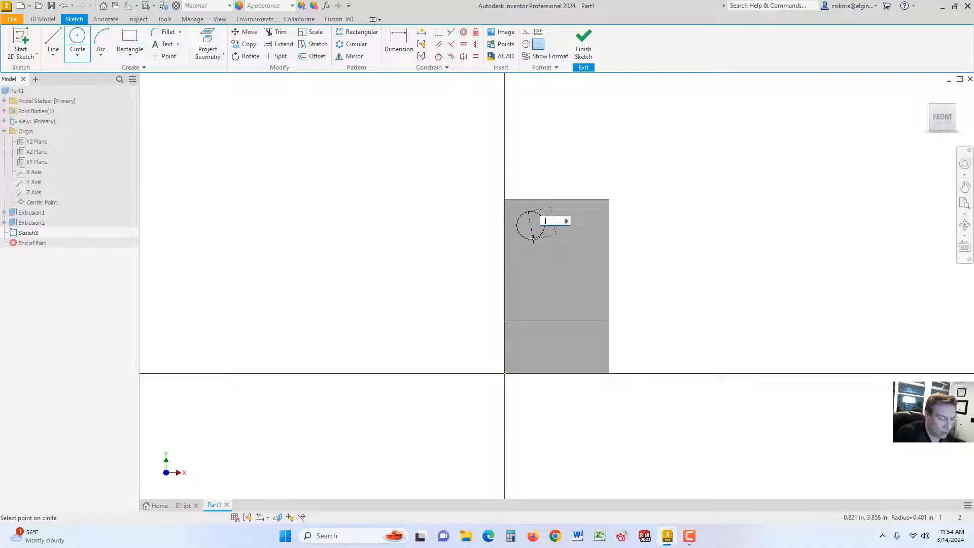
text(75)
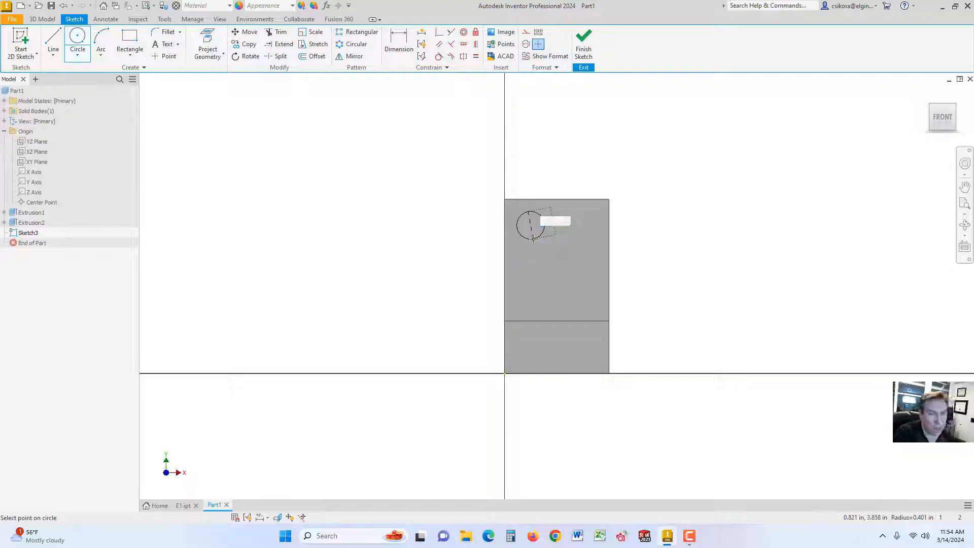
key(Return)
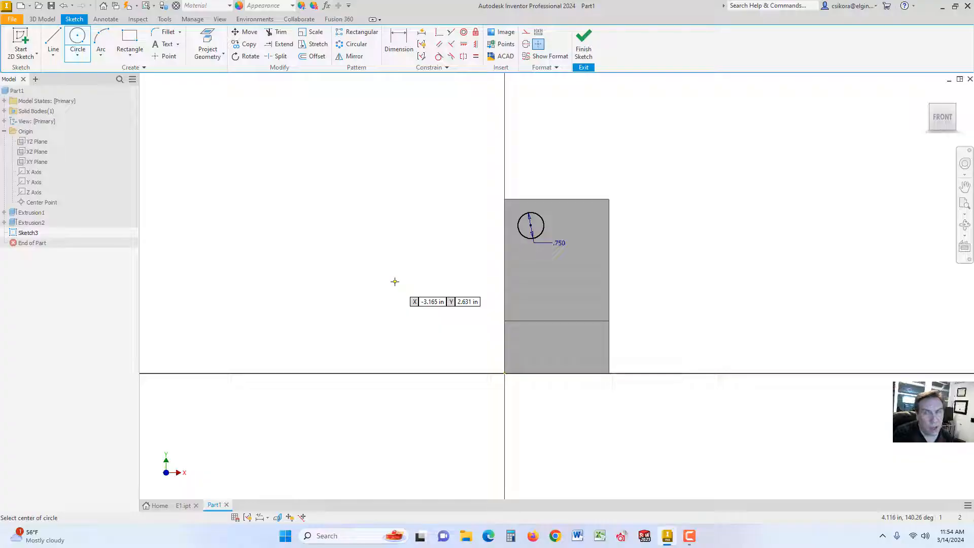
- Dimension the circle's center horizontally from the plate's left edge and set the distance to 1 in
click(400, 48)
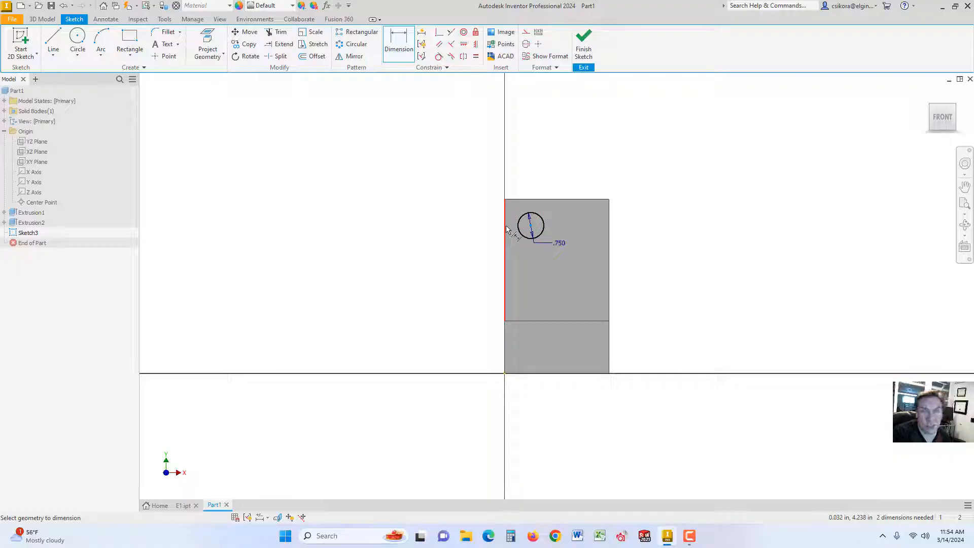
click(506, 229)
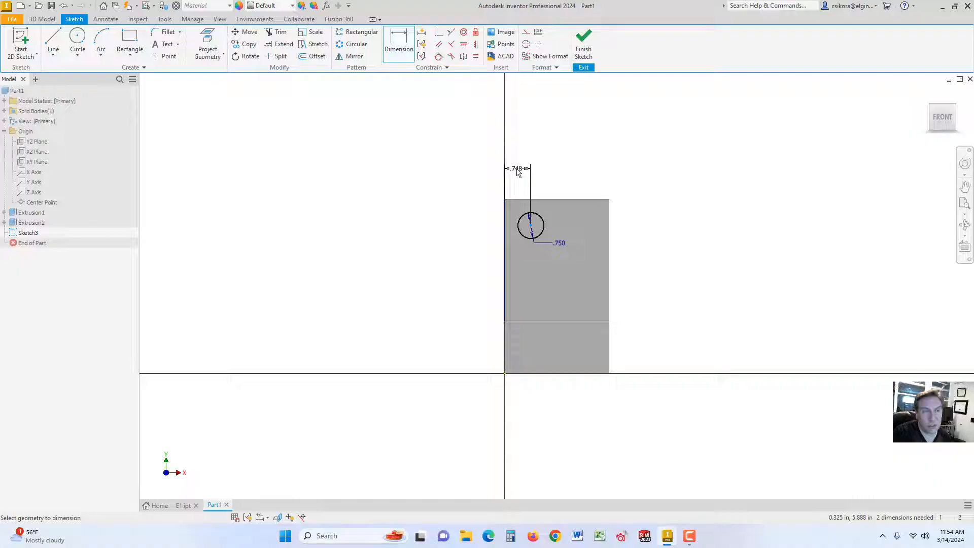
click(518, 171)
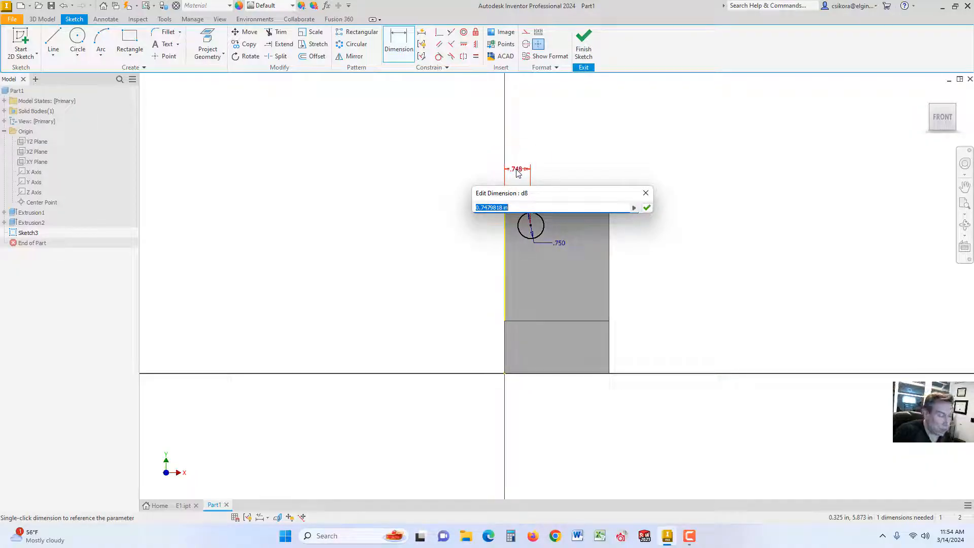
text(1)
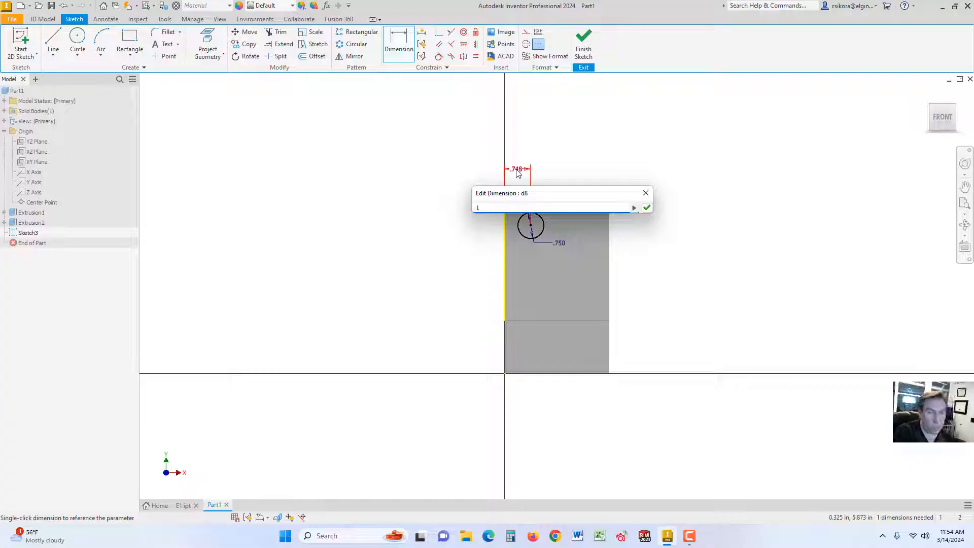
key(Return)
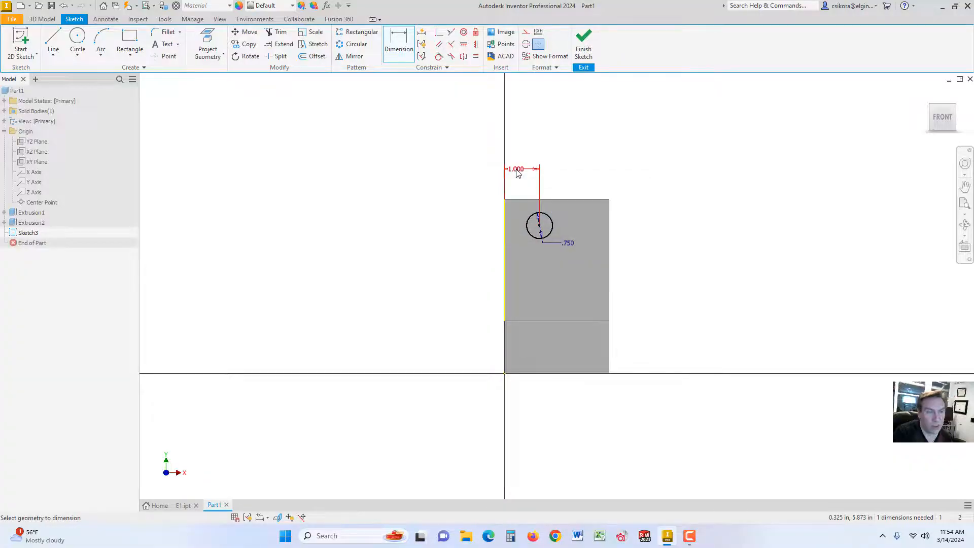
- Dimension the circle's center 1 in below the plate's top edge and move the diameter dimension outside the plate's upper-left corner
click(539, 226)
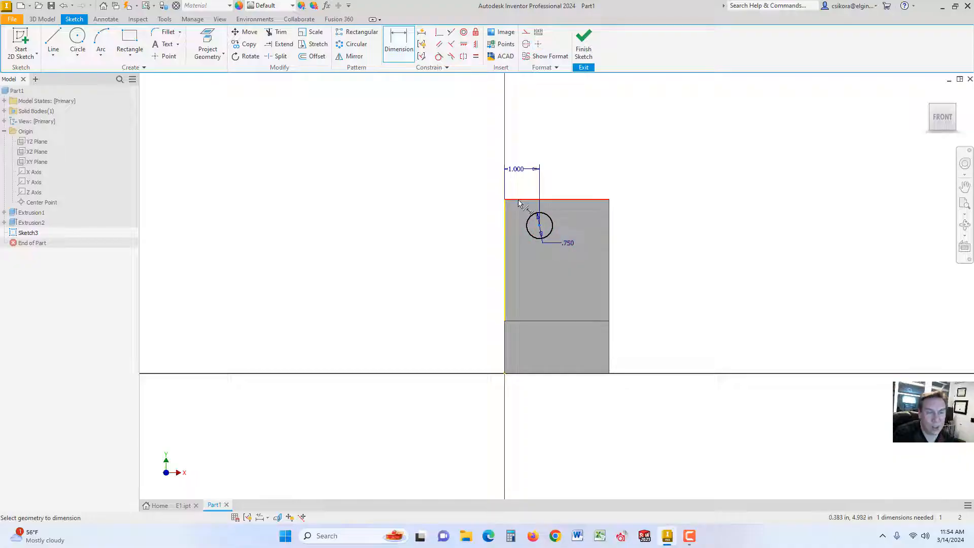
click(518, 201)
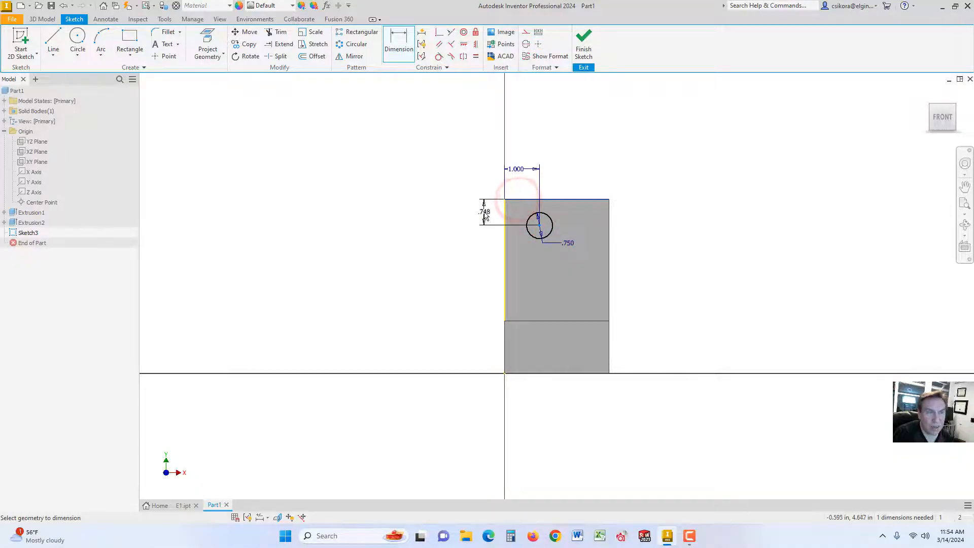
click(483, 216)
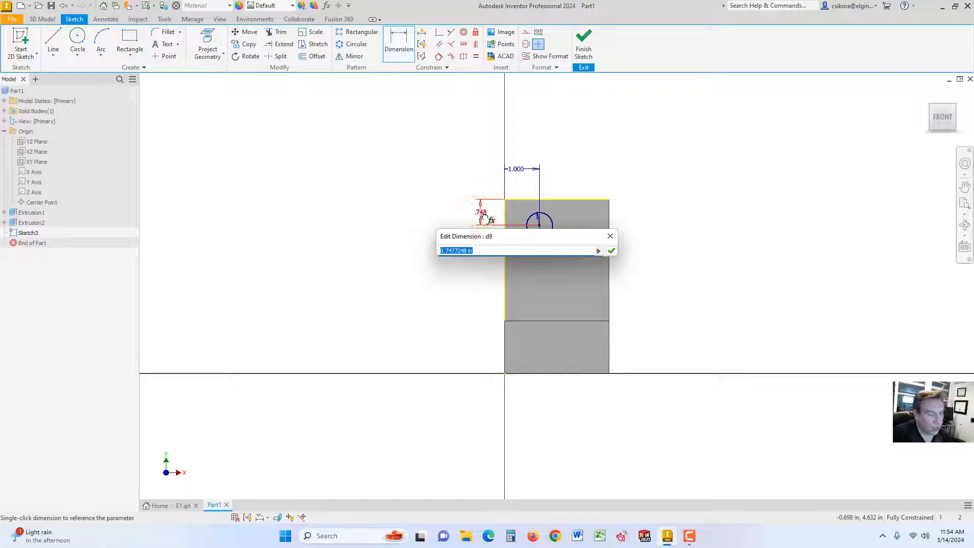
text(1)
key(Return)
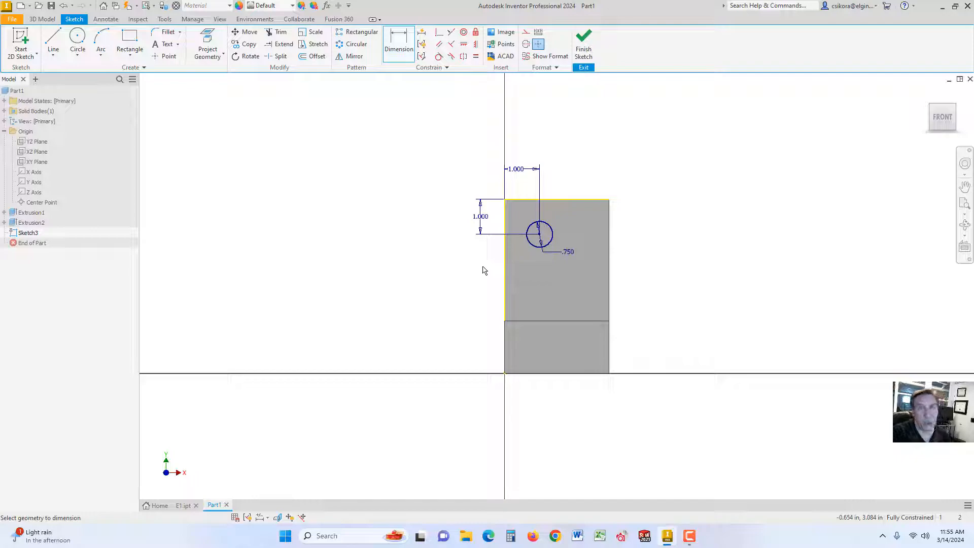
key(Escape)
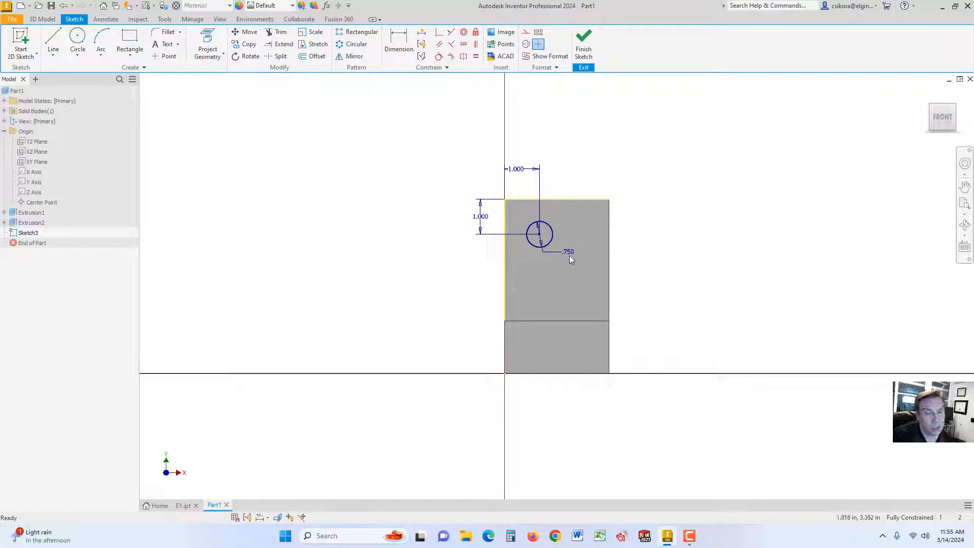
drag(568, 250, 495, 189)
click(406, 237)
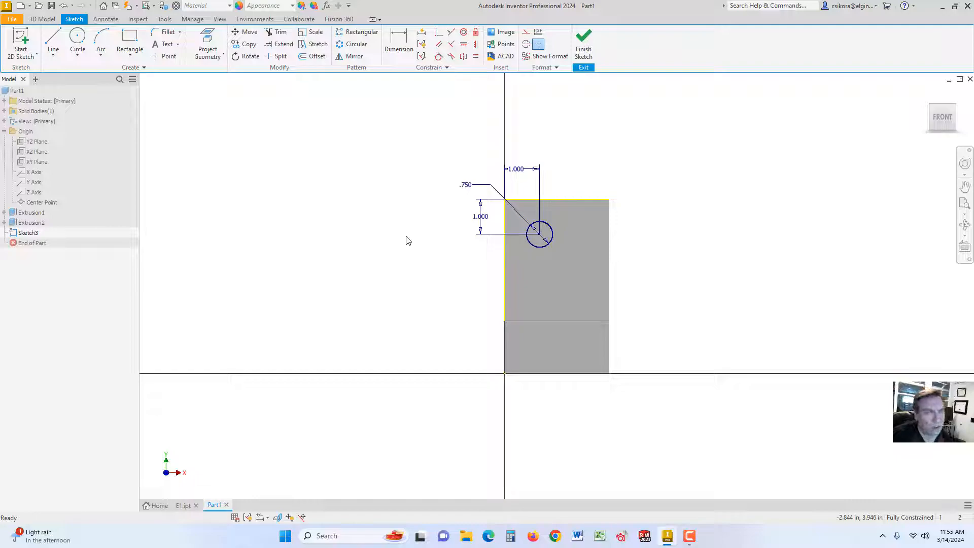
- Extrude the 0.75 in circle as a cut, in the flipped direction through all of the plate
click(33, 20)
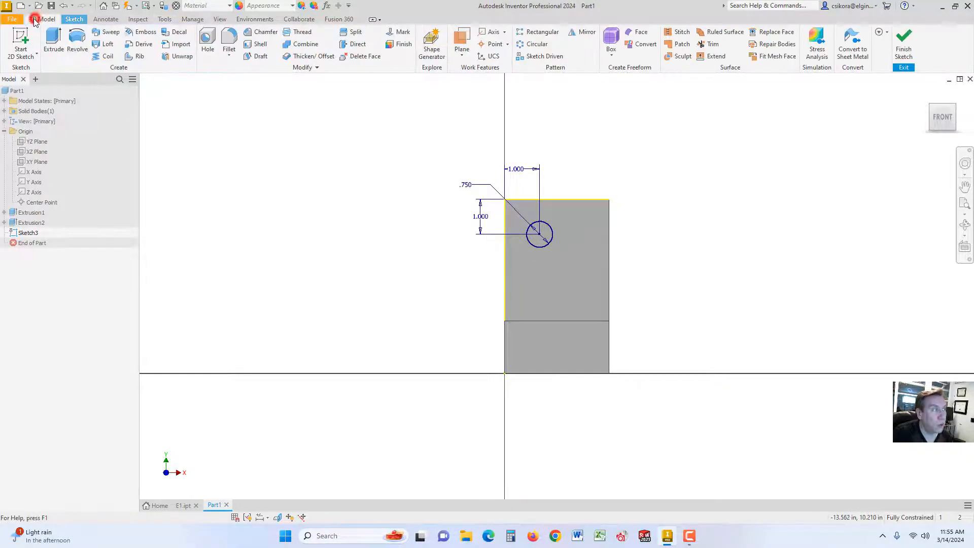
click(55, 45)
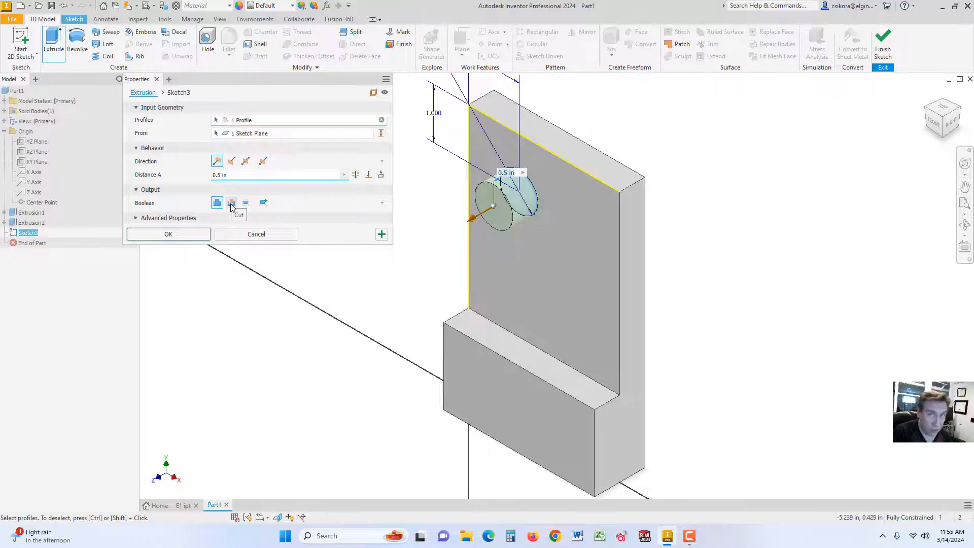
click(232, 162)
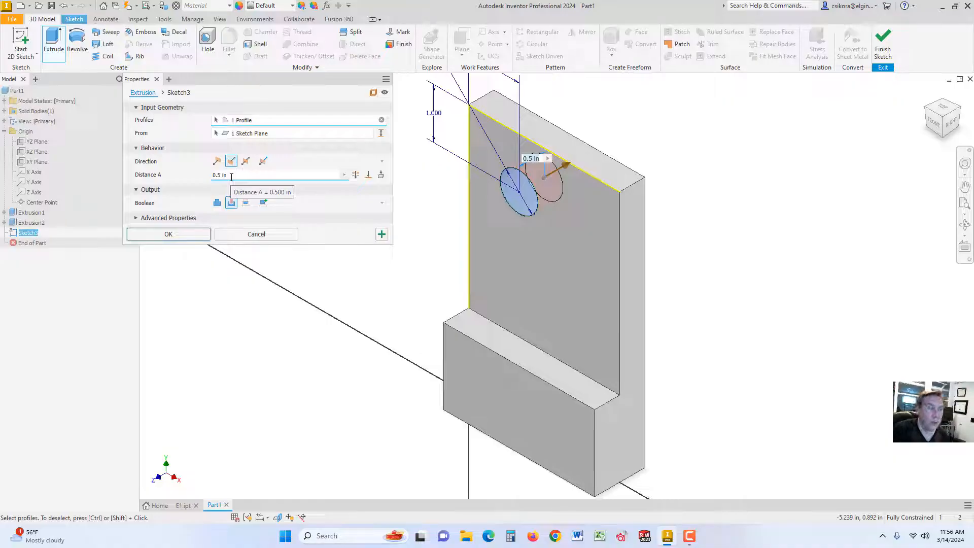
click(356, 176)
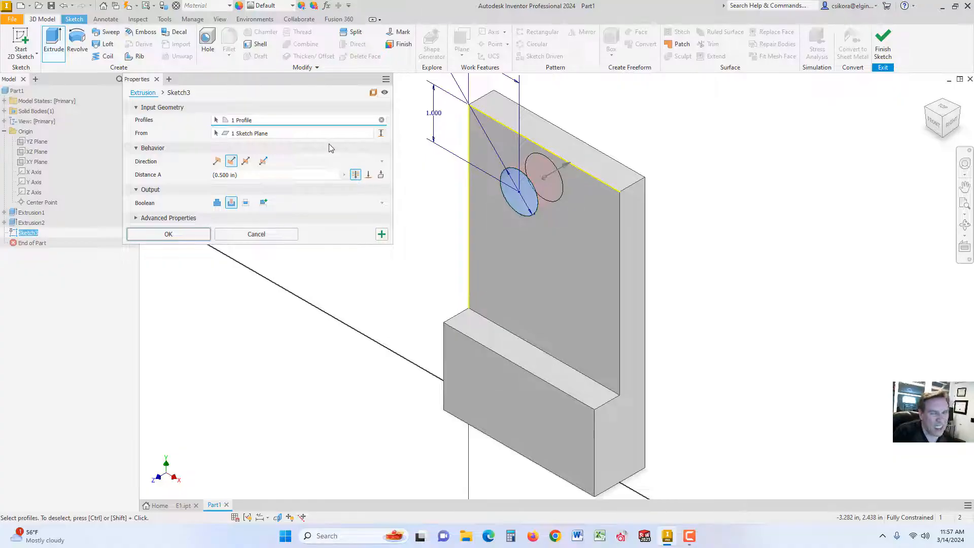
click(182, 236)
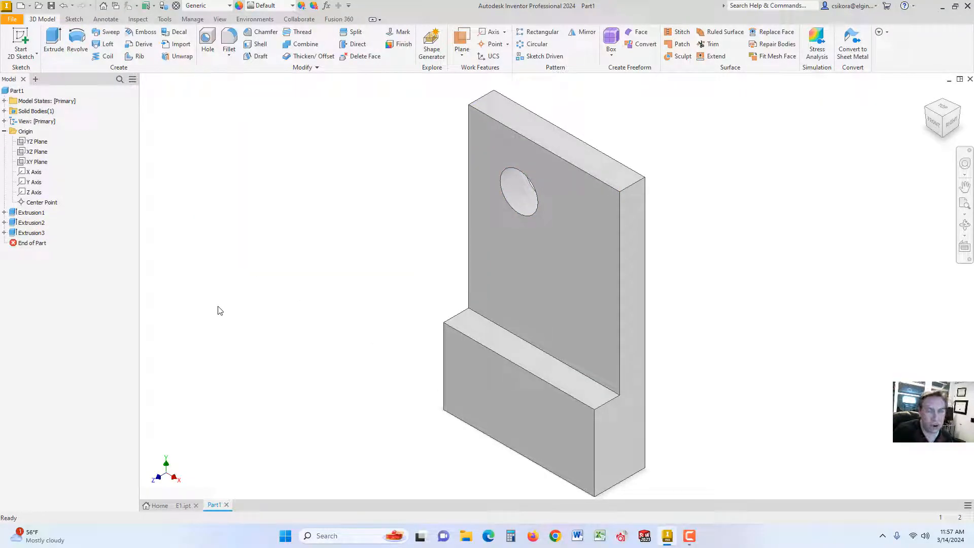
- Measure the plate's top face, and close the measurement
click(577, 274)
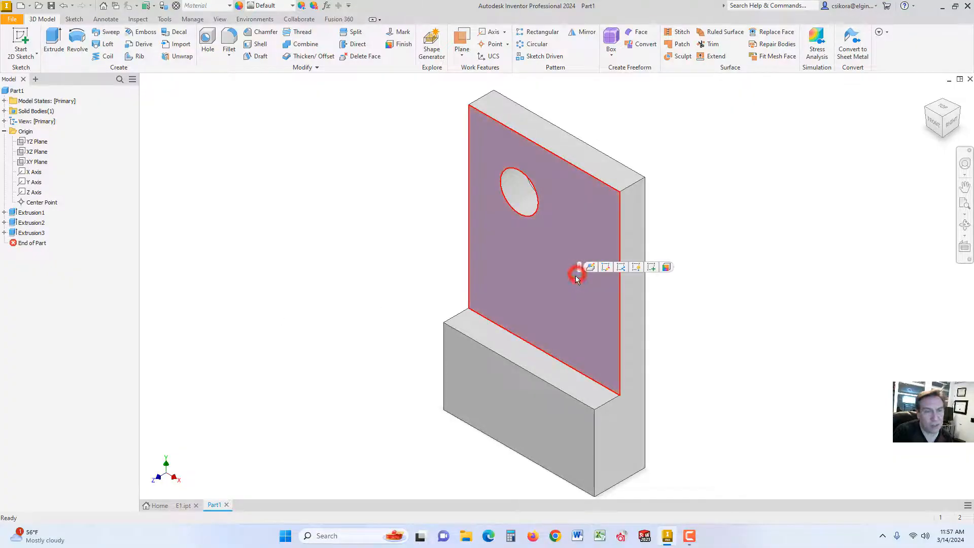
click(636, 254)
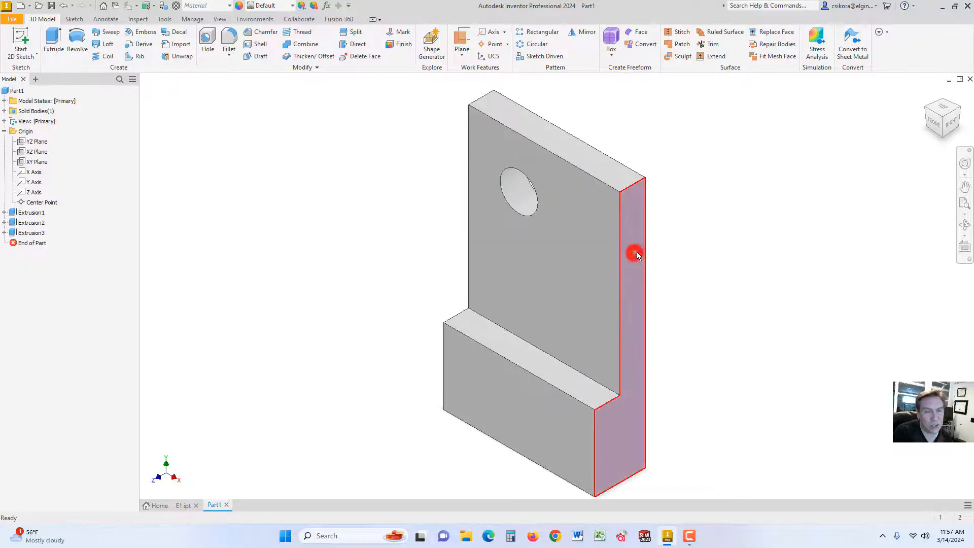
click(620, 180)
right_click(607, 222)
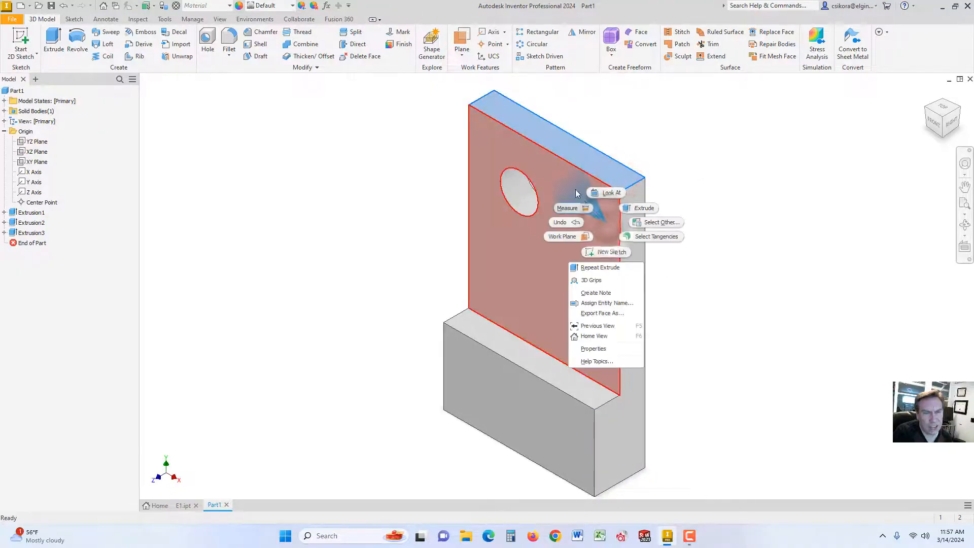
click(568, 208)
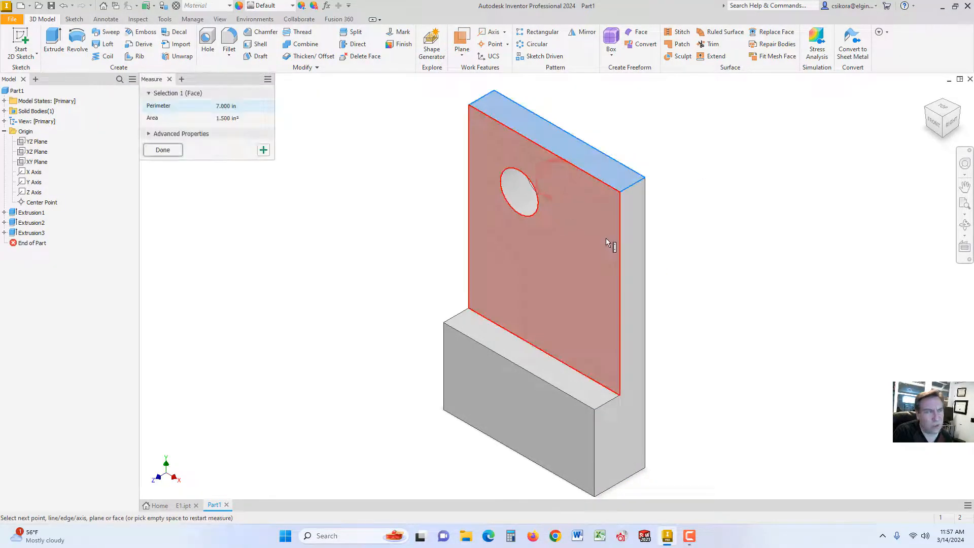
click(170, 79)
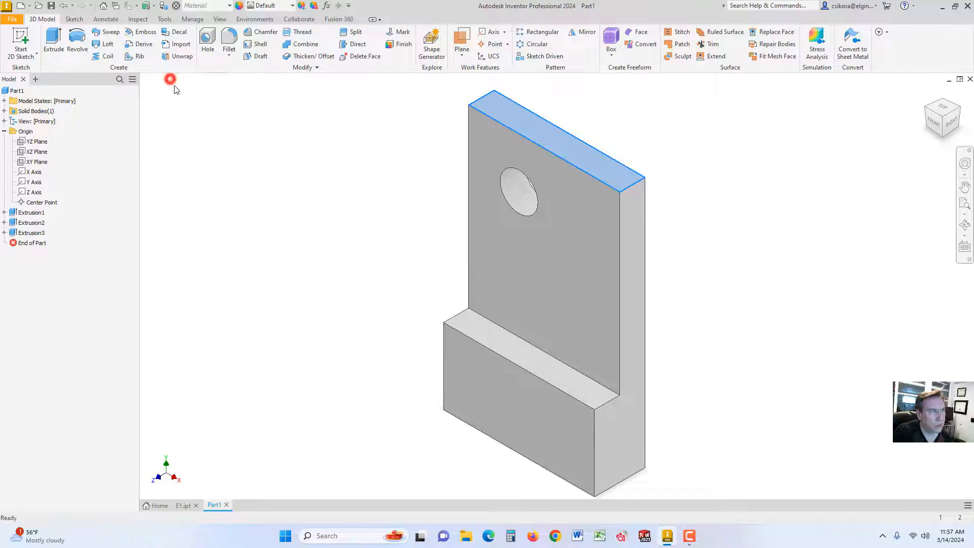
- Thicken the base plate's extrusion to 0.9375 in, and undo that thickness change
click(634, 242)
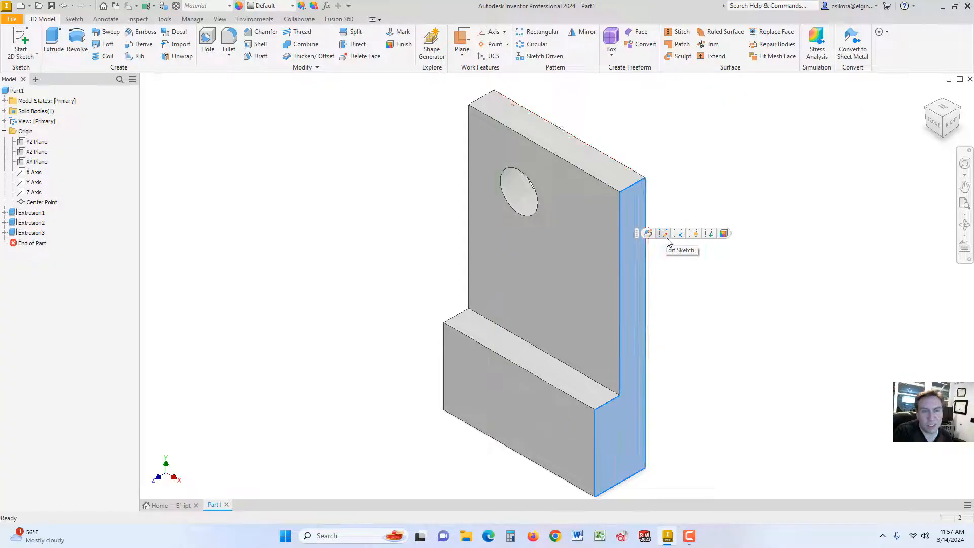
click(648, 234)
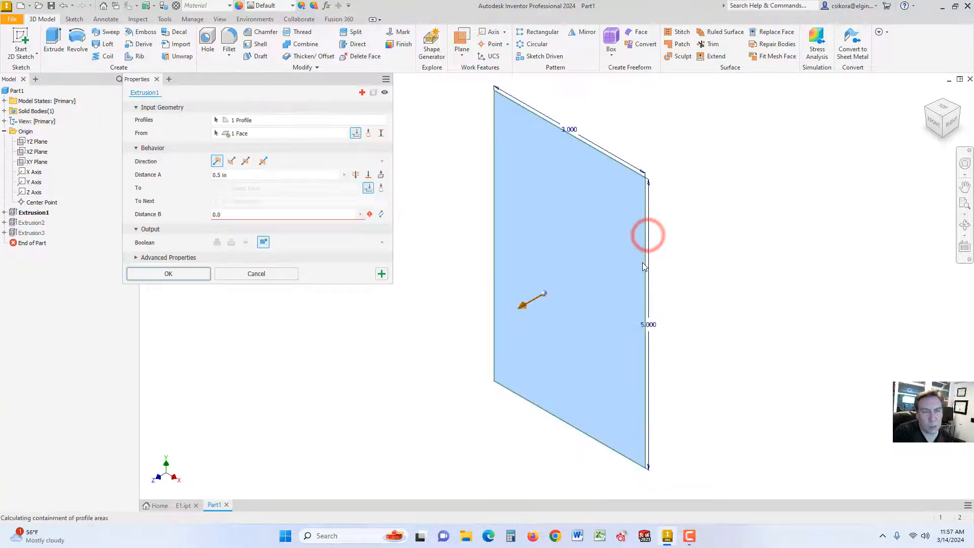
drag(523, 308, 500, 317)
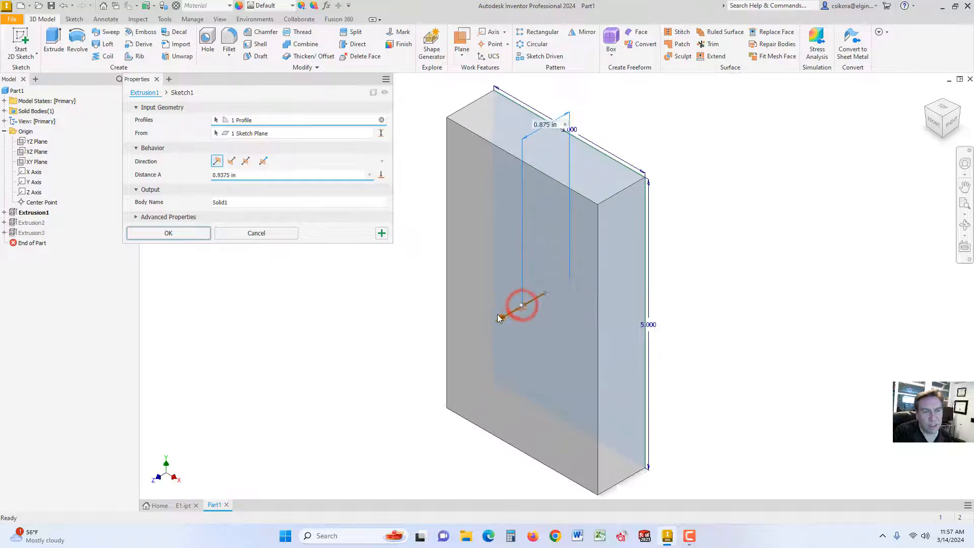
click(191, 232)
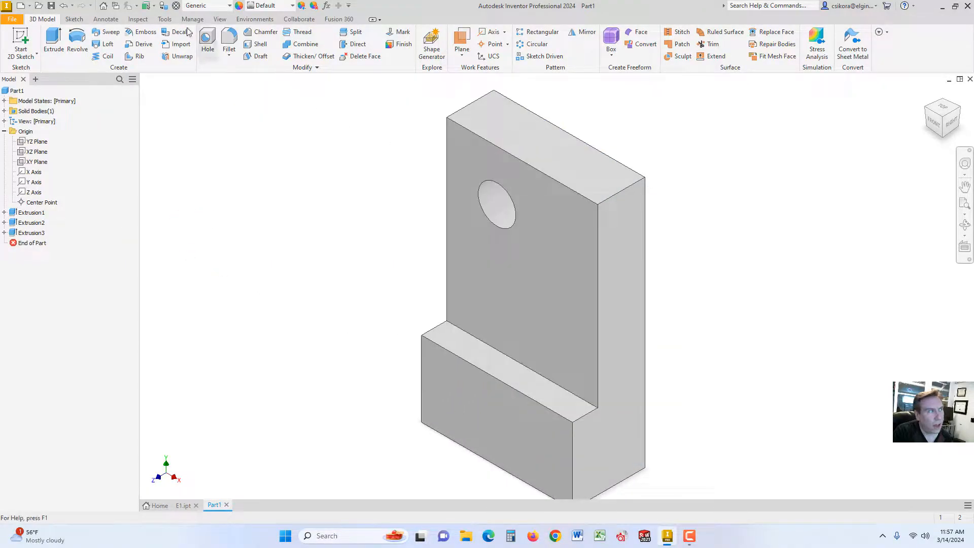
click(63, 7)
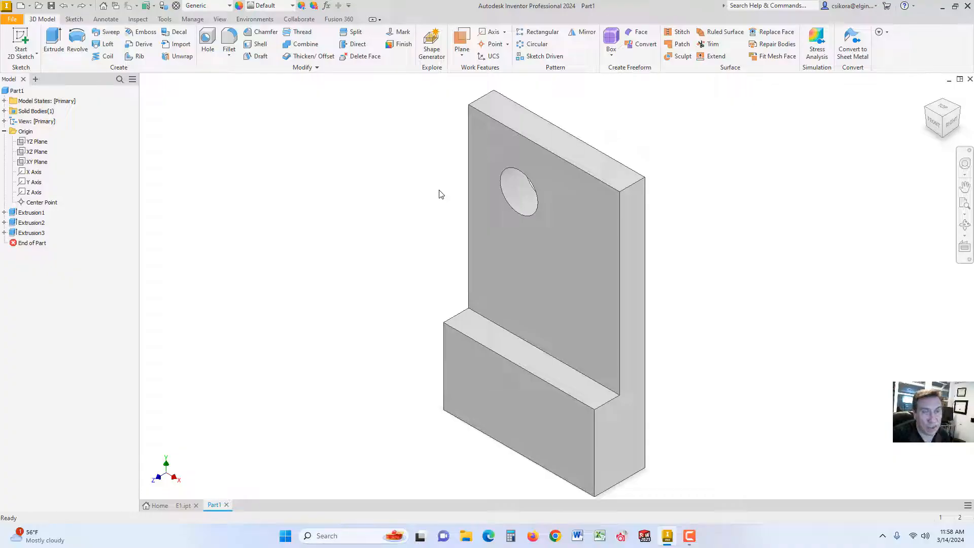
- Start a PDF export of the part with the file name E1 INV, view the save locations, and cancel the export
click(11, 20)
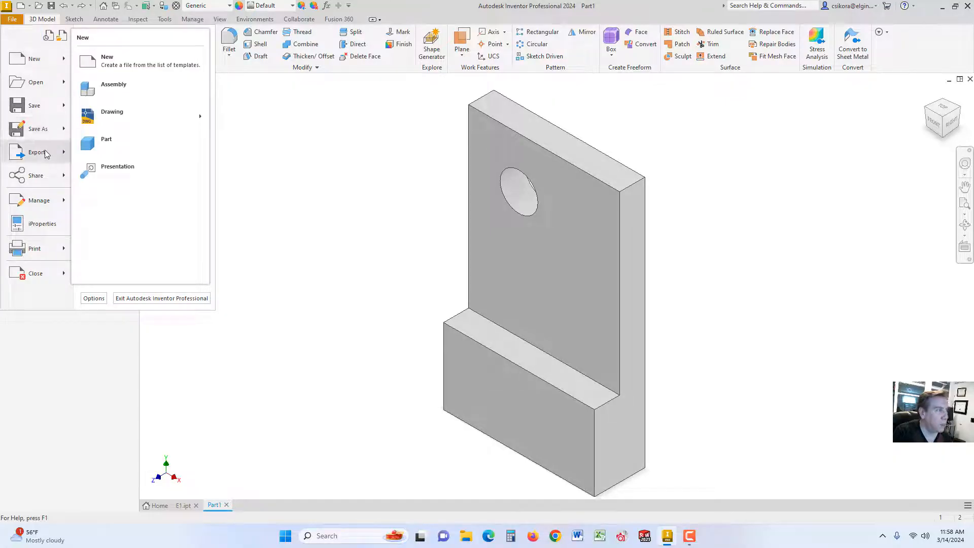
mouse_move(66, 154)
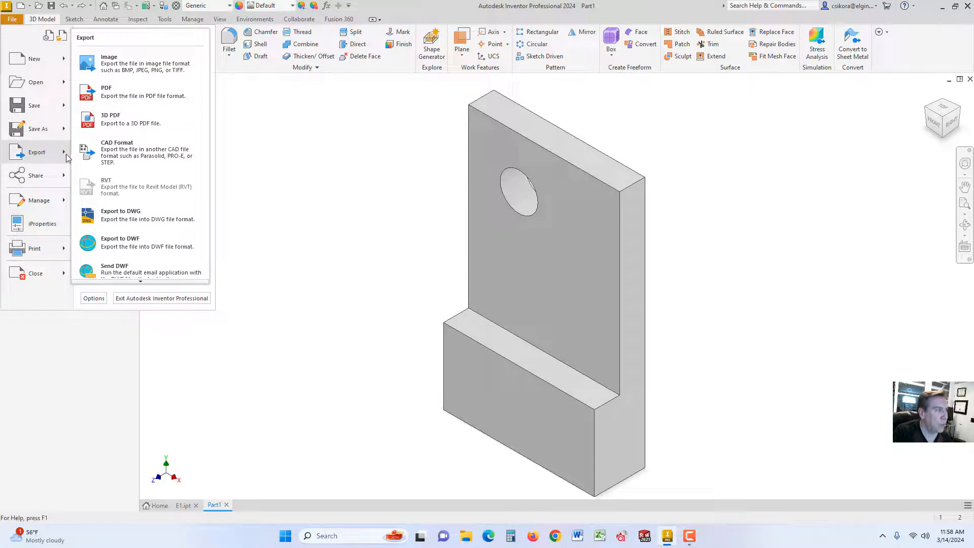
click(127, 97)
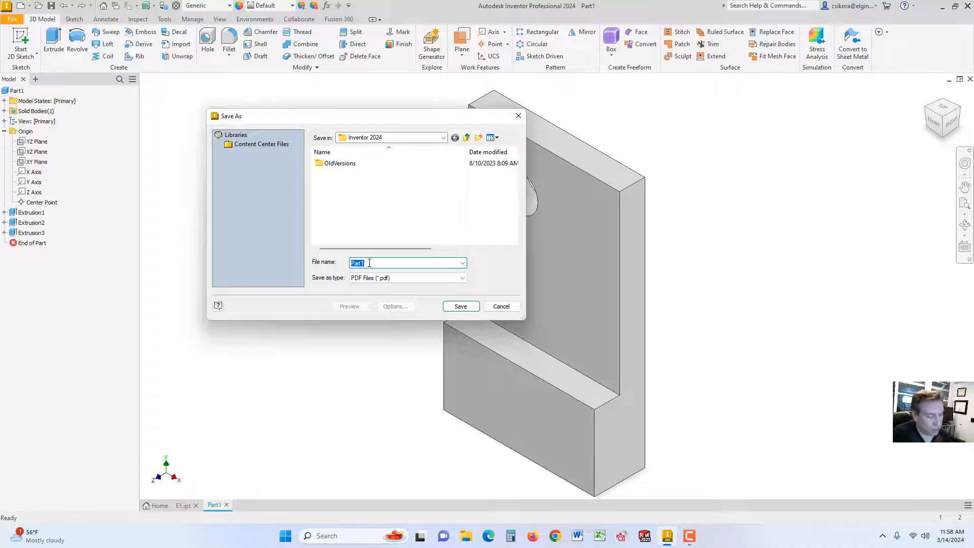
text(E1)
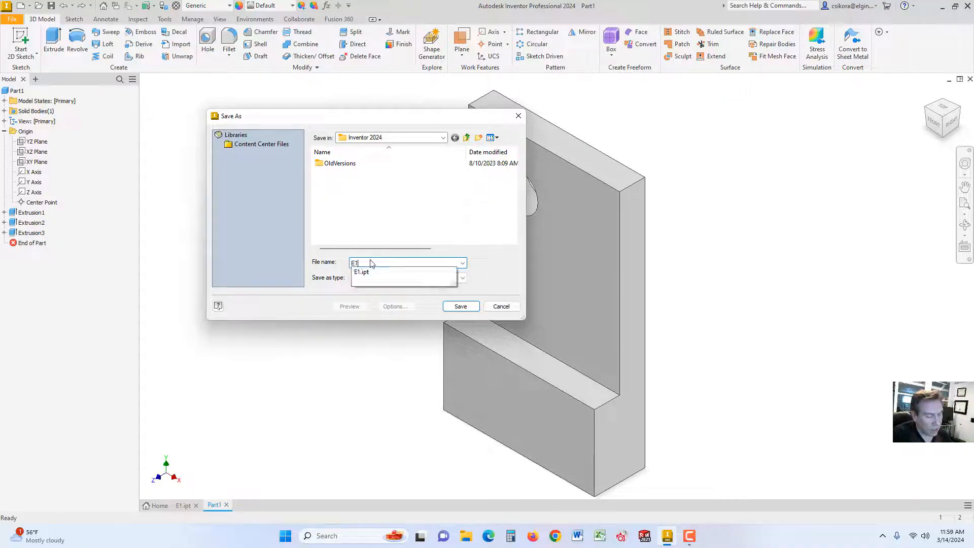
text( I)
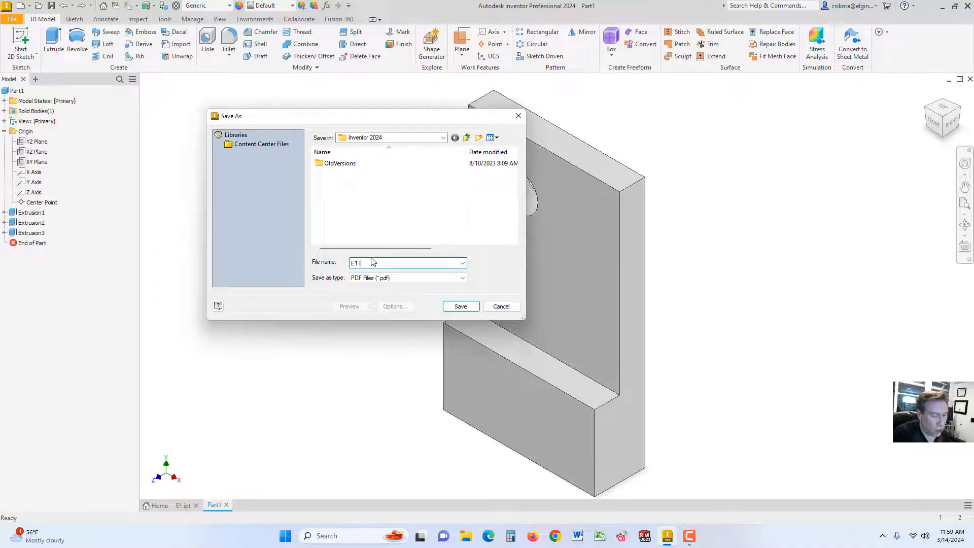
text(NV)
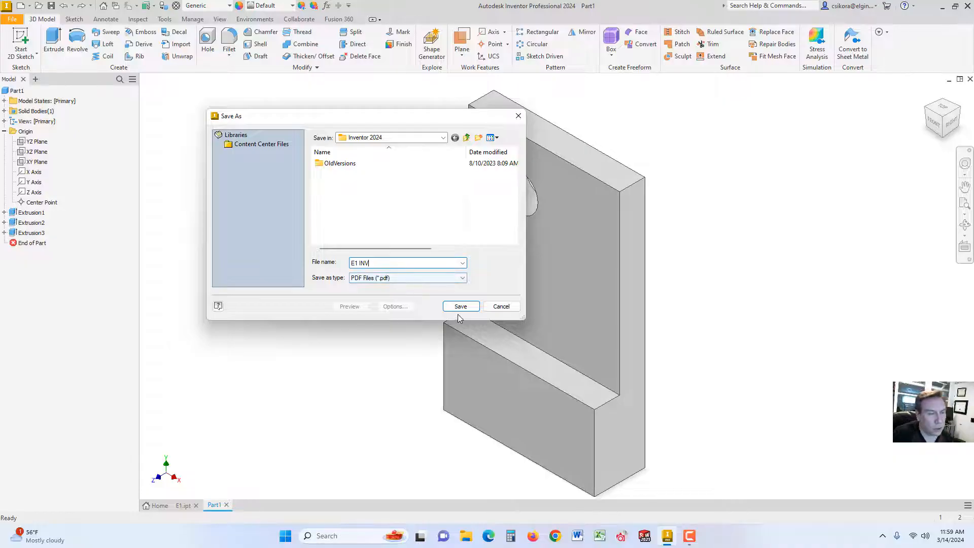
click(445, 138)
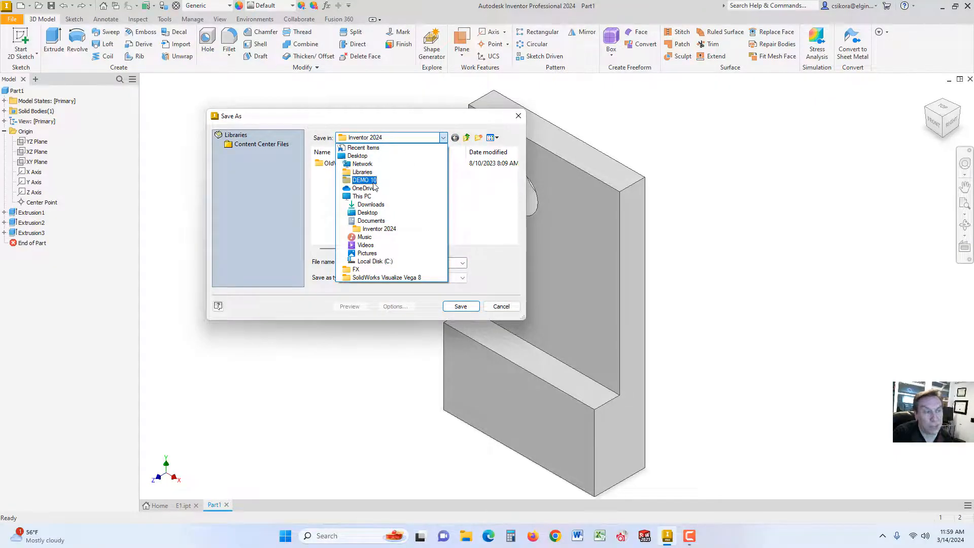
click(501, 307)
click(501, 306)
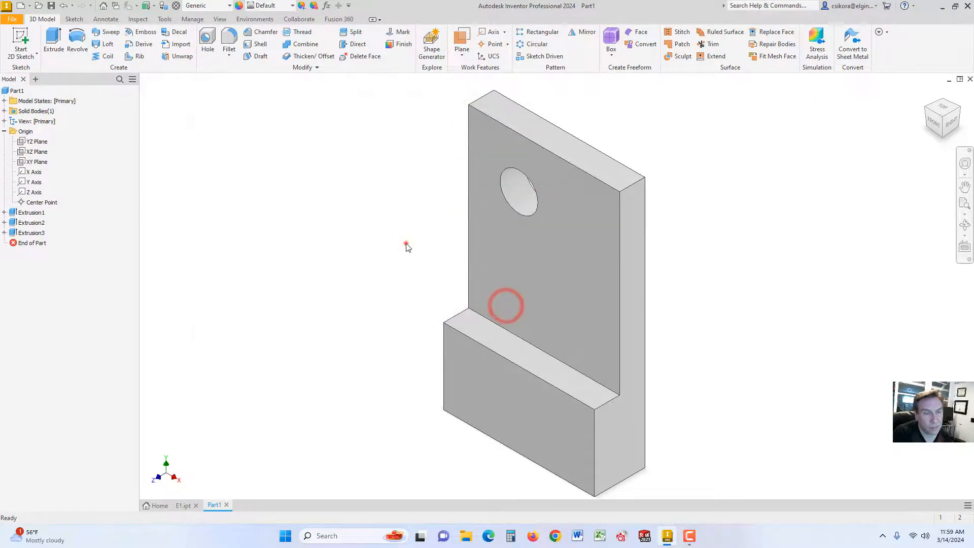
click(405, 245)
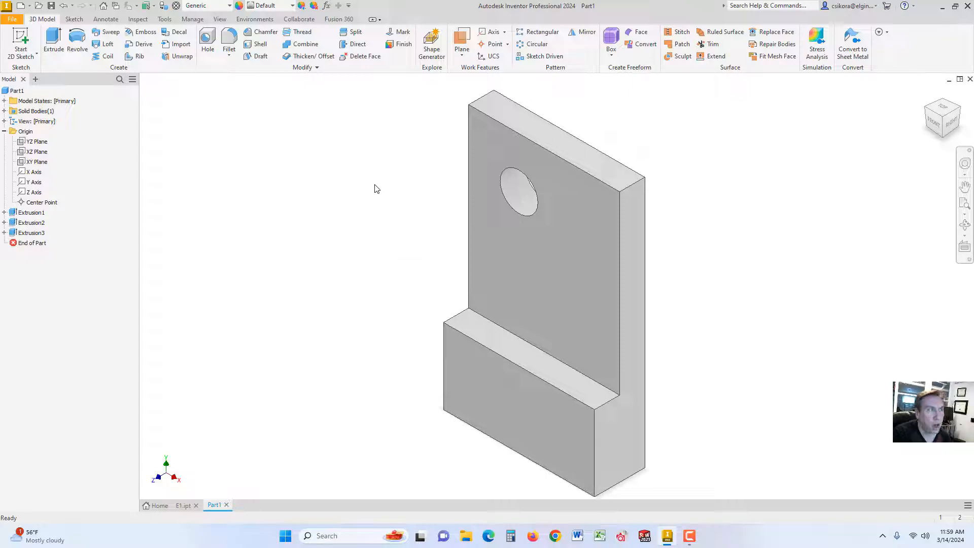
- Fillet the plate's upper corner edge on the side away from the hole with a 1 in radius
click(232, 38)
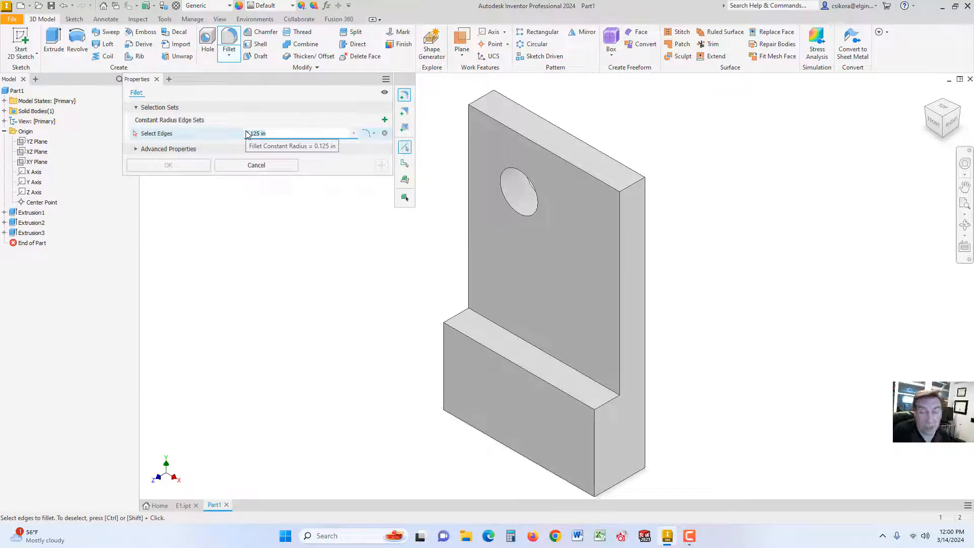
click(271, 133)
text(1)
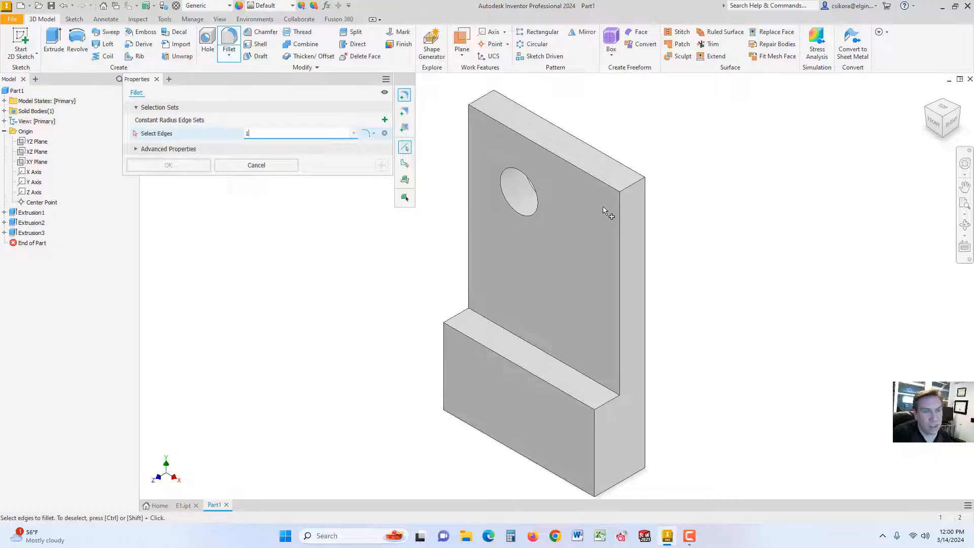
click(629, 191)
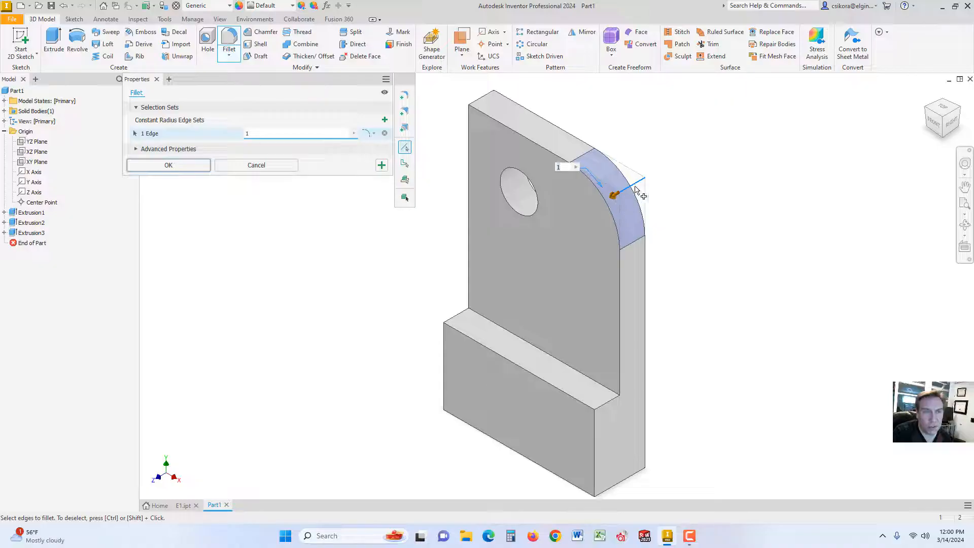
drag(615, 199, 617, 194)
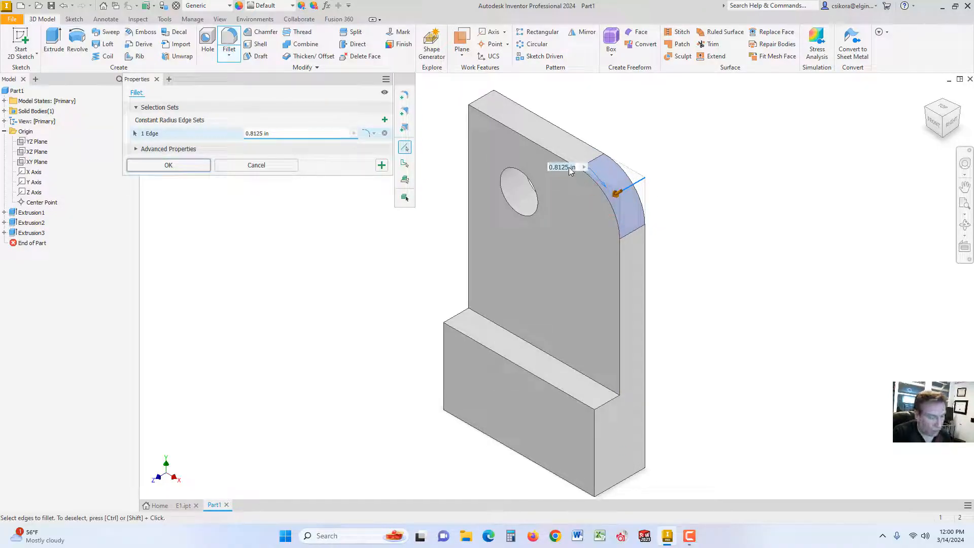
key(Return)
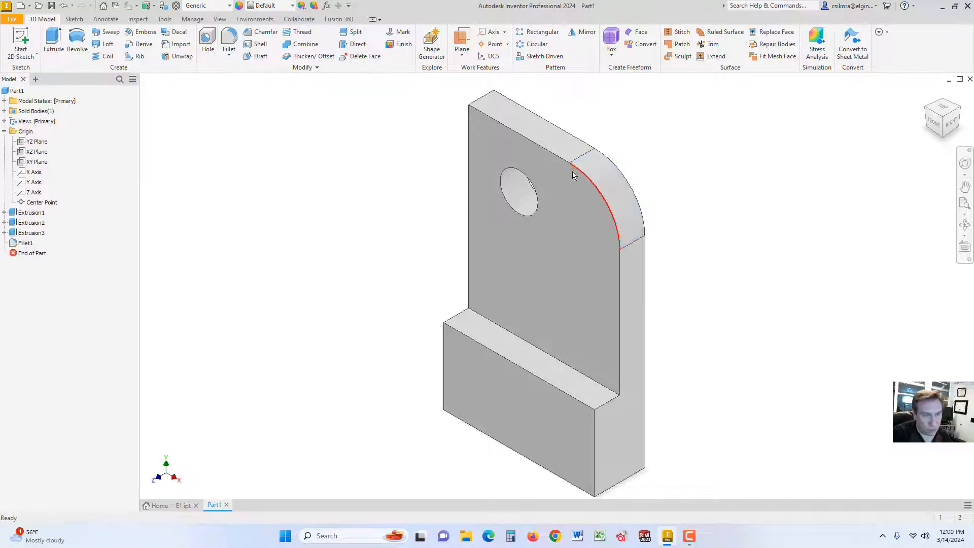
- Add a separate 1 in fillet to the raised block's upper corner edge, below the plate's rounded corner
click(228, 39)
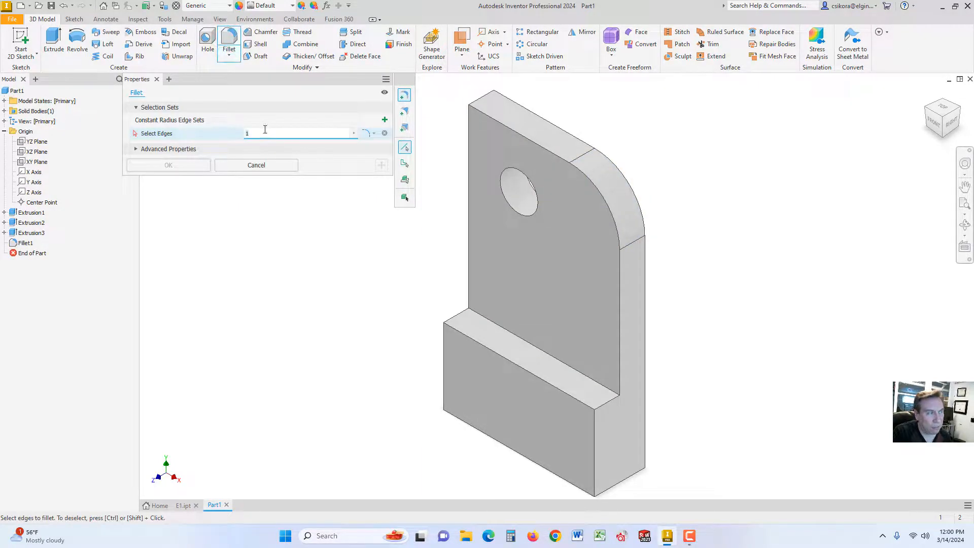
click(605, 406)
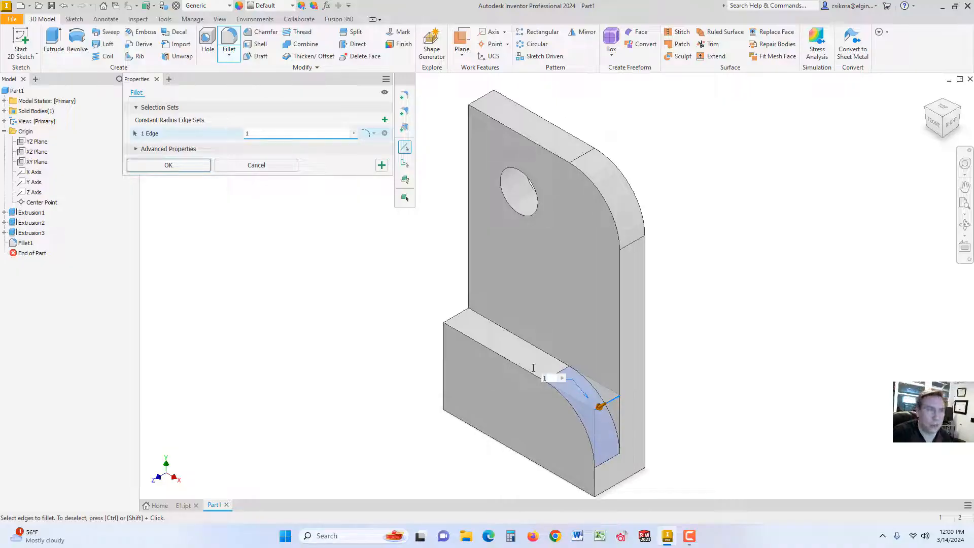
click(168, 165)
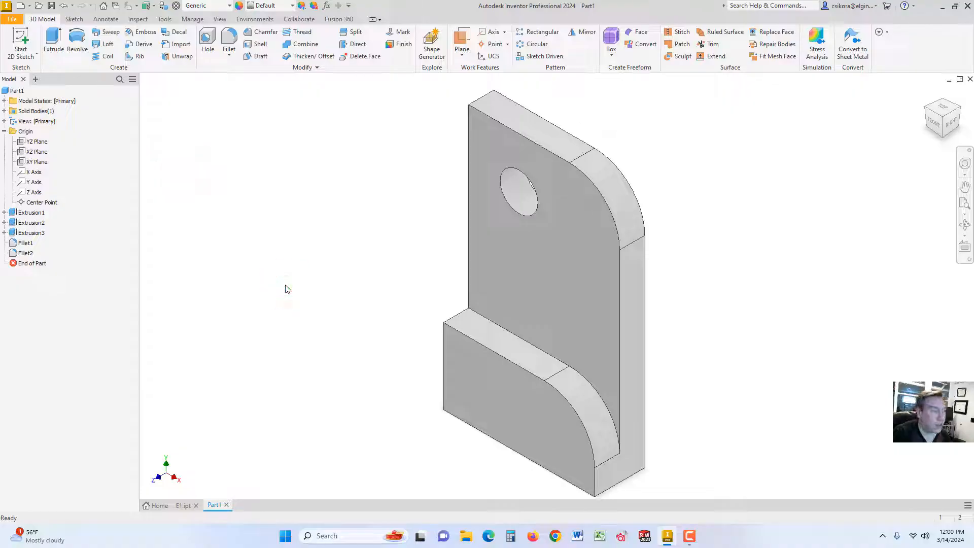
- Highlight the three extrusions and two fillets one by one on the model, and clear the selection
click(28, 212)
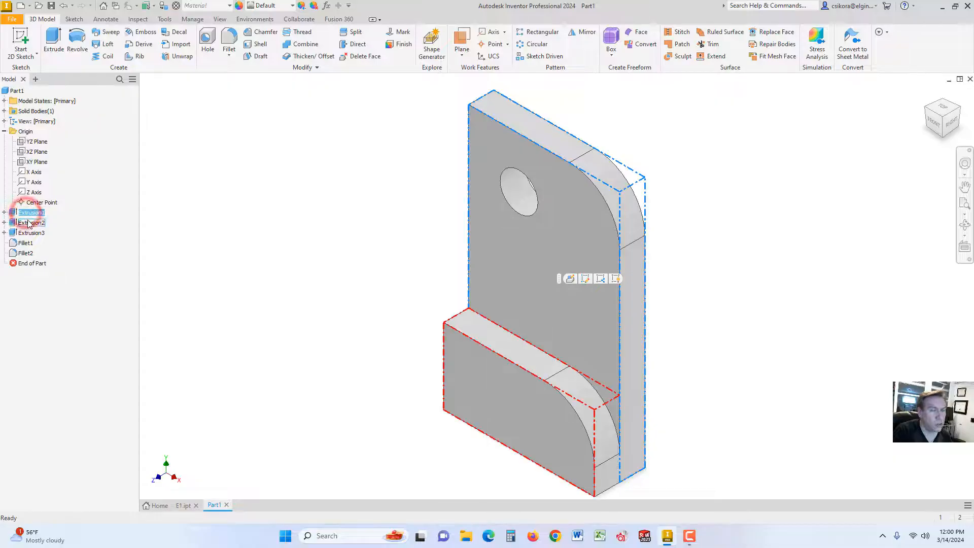
click(30, 223)
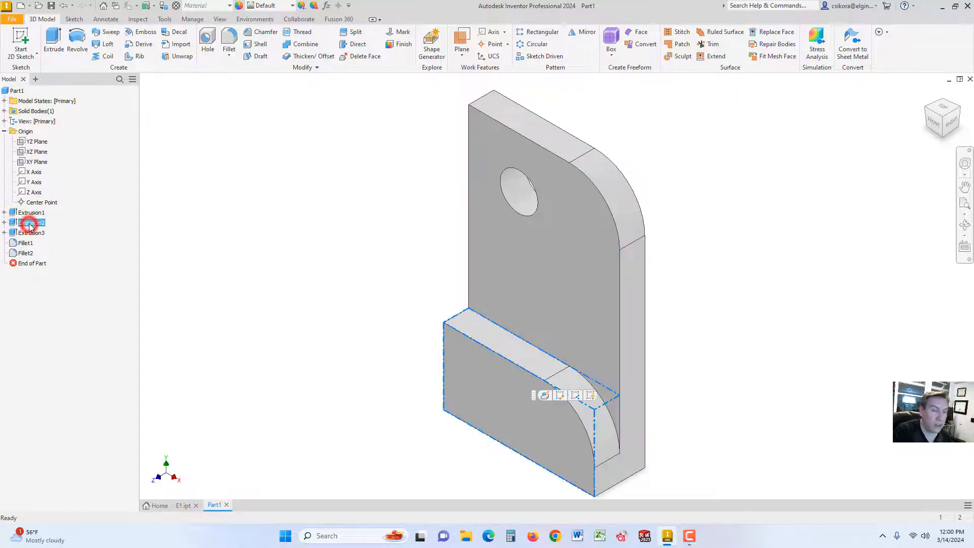
click(29, 234)
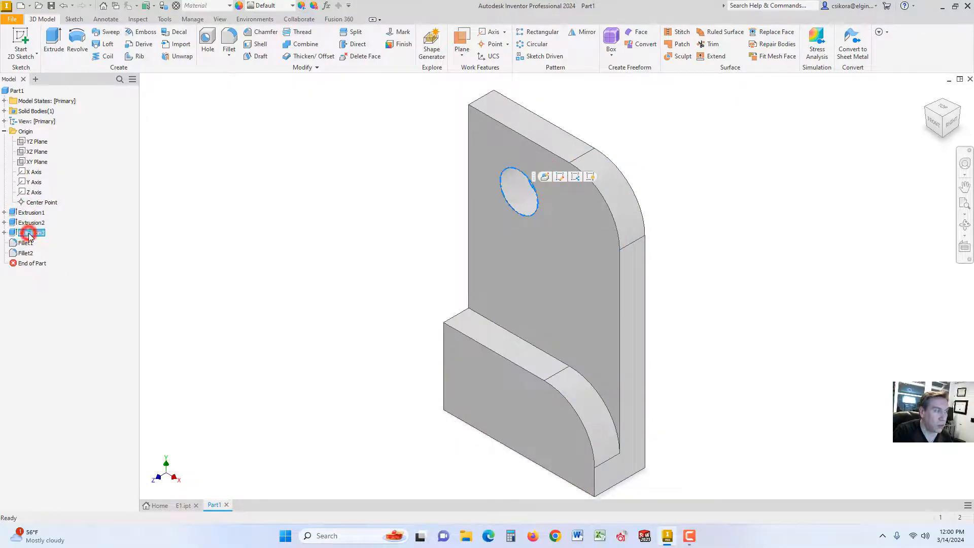
click(25, 243)
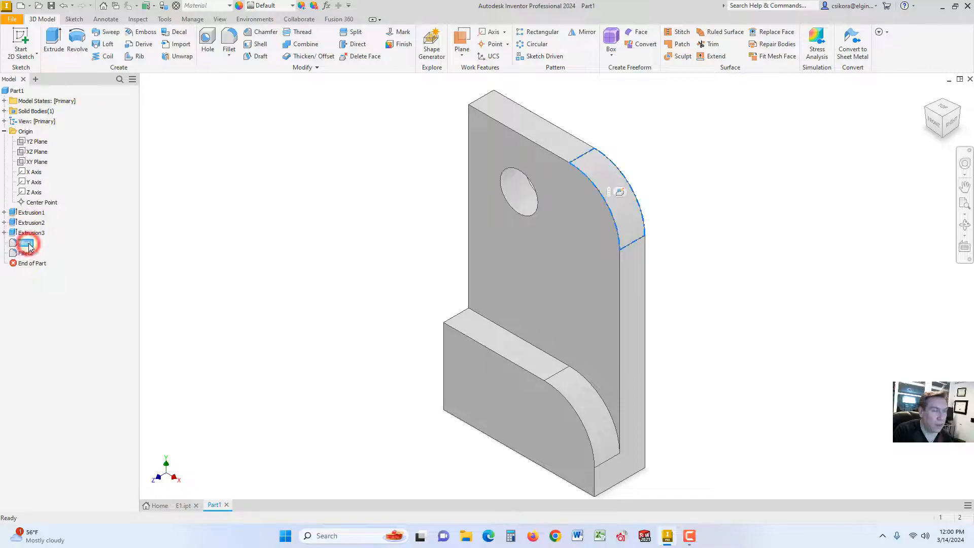
click(25, 253)
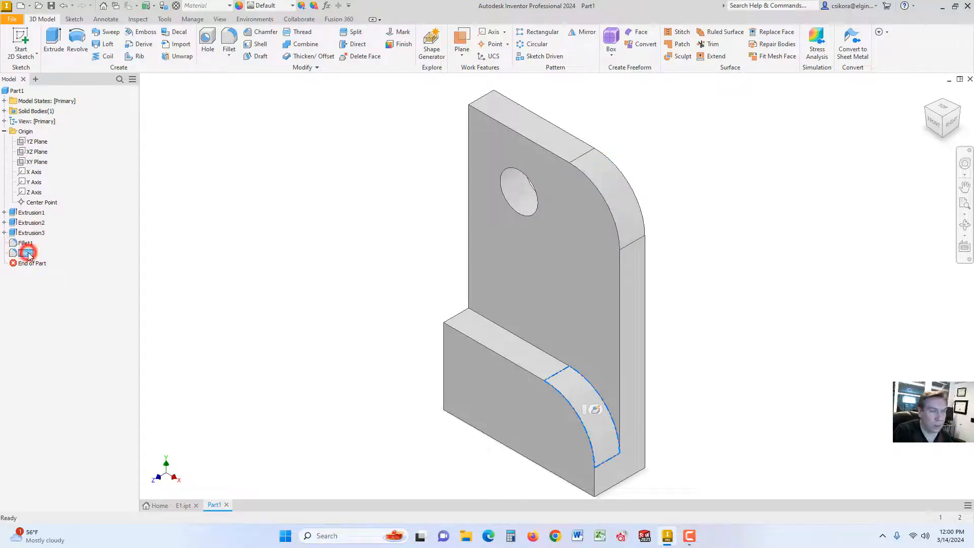
click(229, 277)
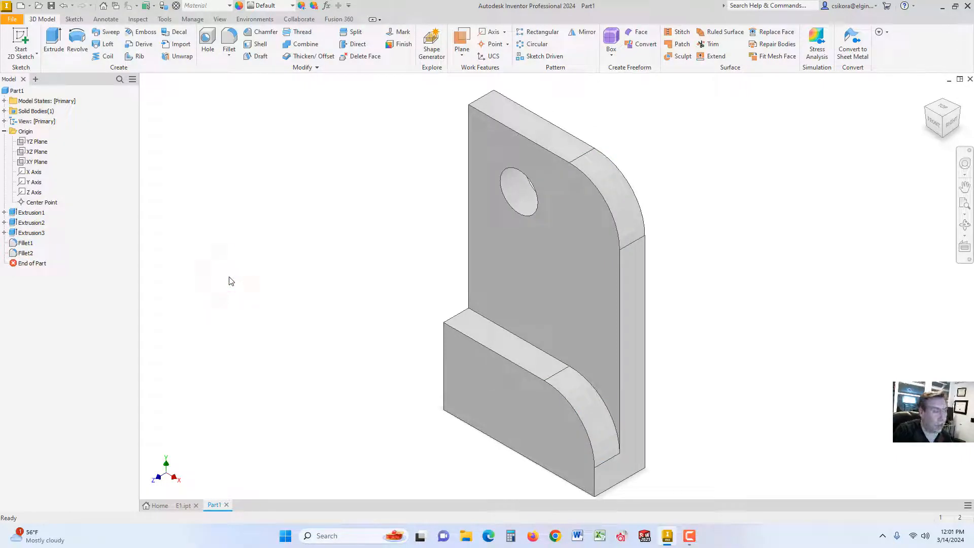
- Delete the separate fillet on the raised block's upper corner
click(26, 253)
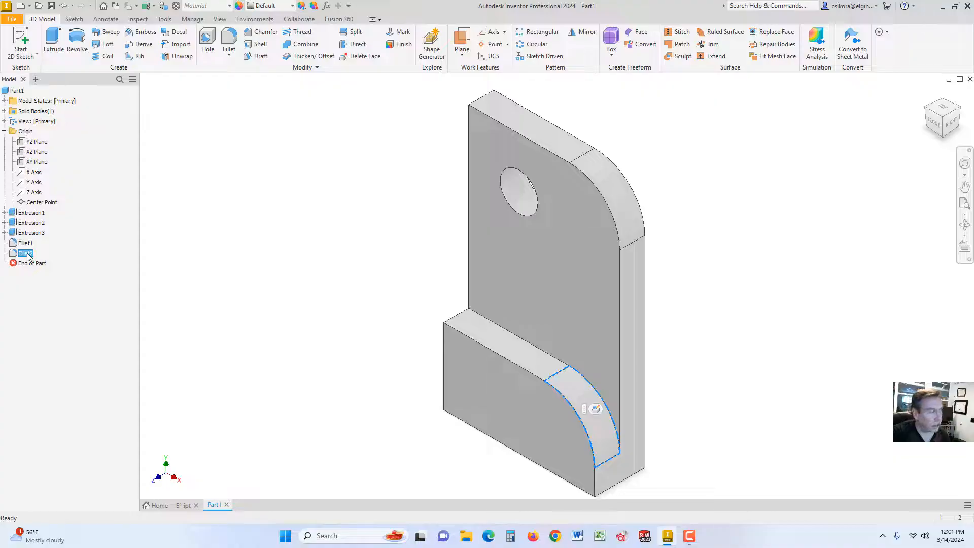
right_click(28, 256)
click(45, 271)
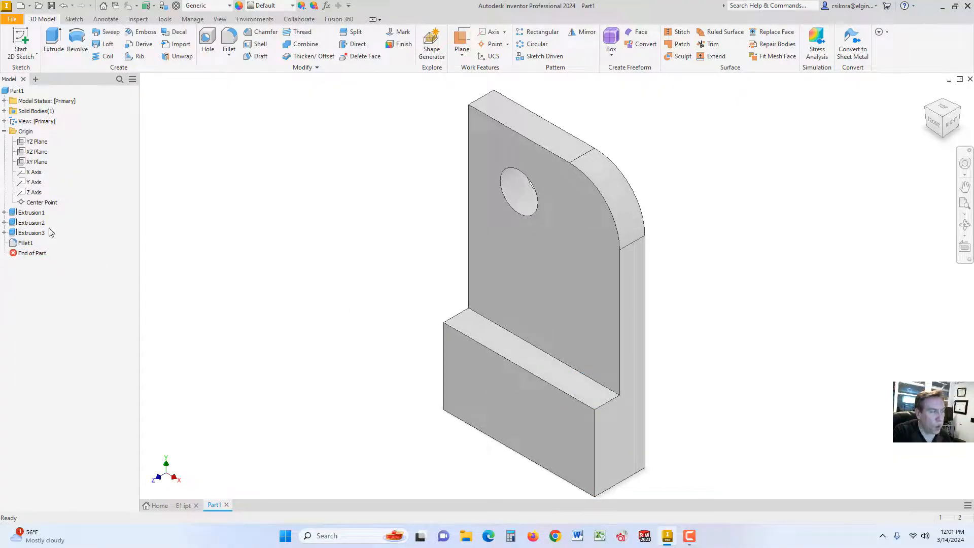
- Edit the plate corner's 1 in fillet to include the raised block's upper corner edge as well
right_click(29, 247)
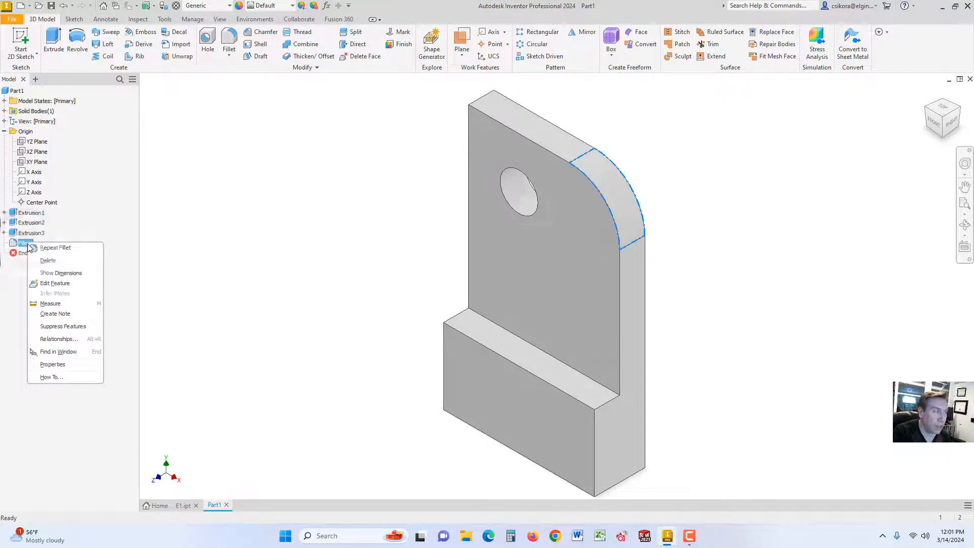
click(49, 284)
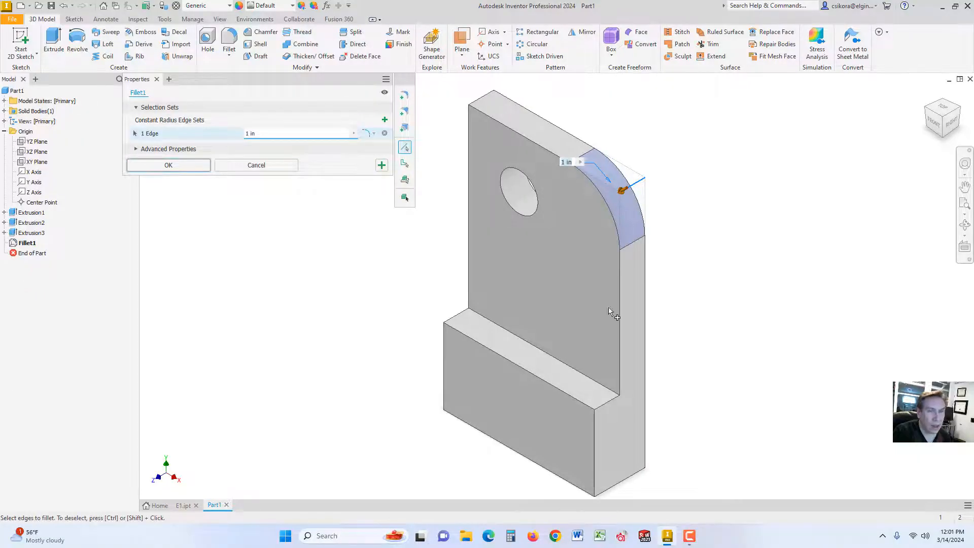
click(612, 402)
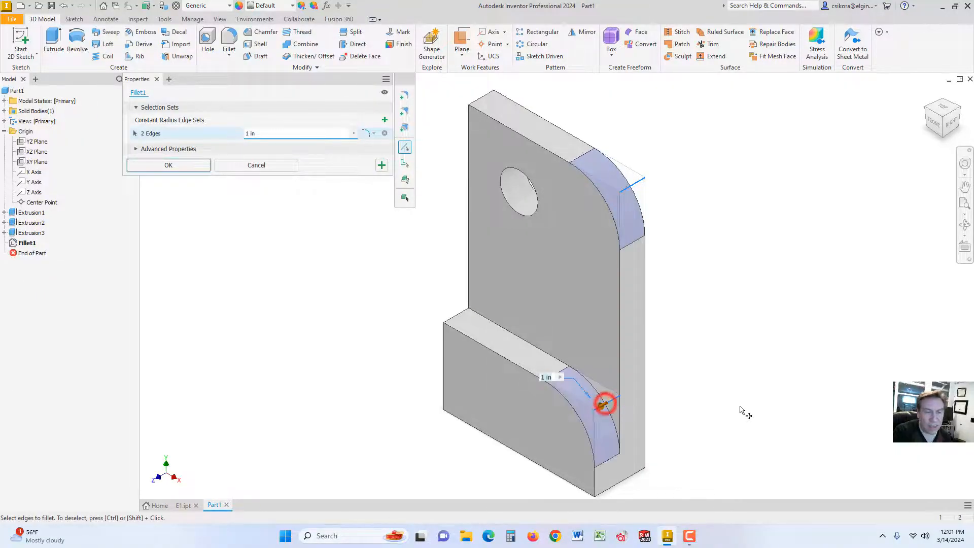
click(168, 165)
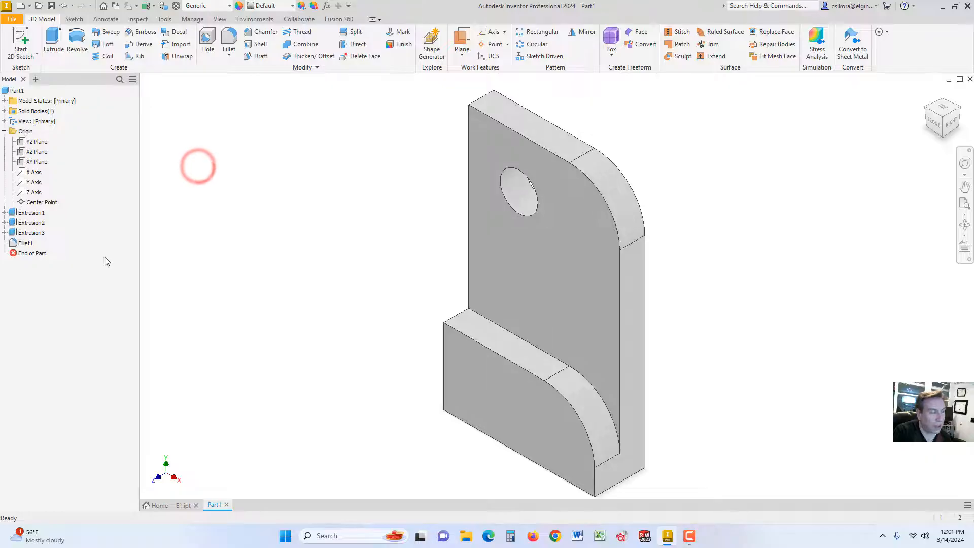
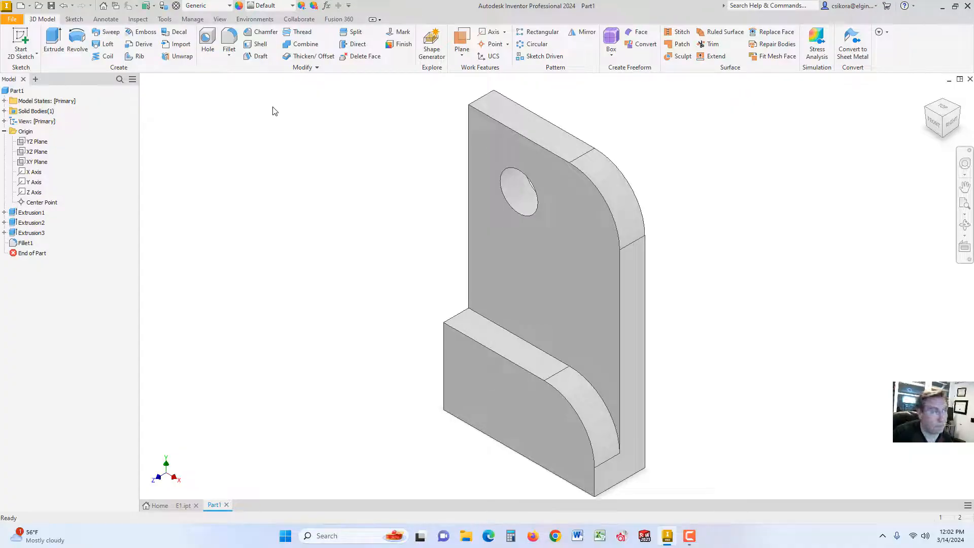
- Chamfer the front outer edge chains of the plate and the raised block with a 0.125 in distance
click(258, 35)
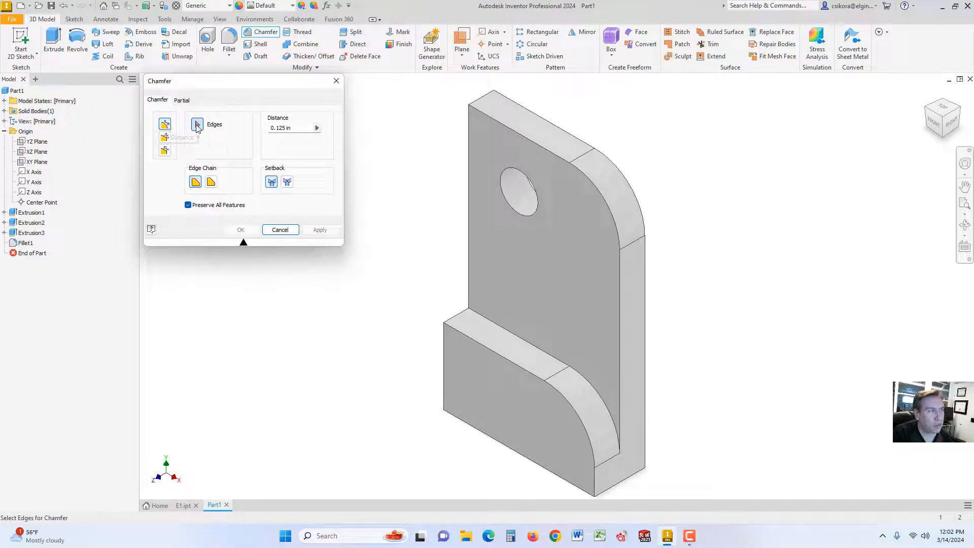
click(612, 219)
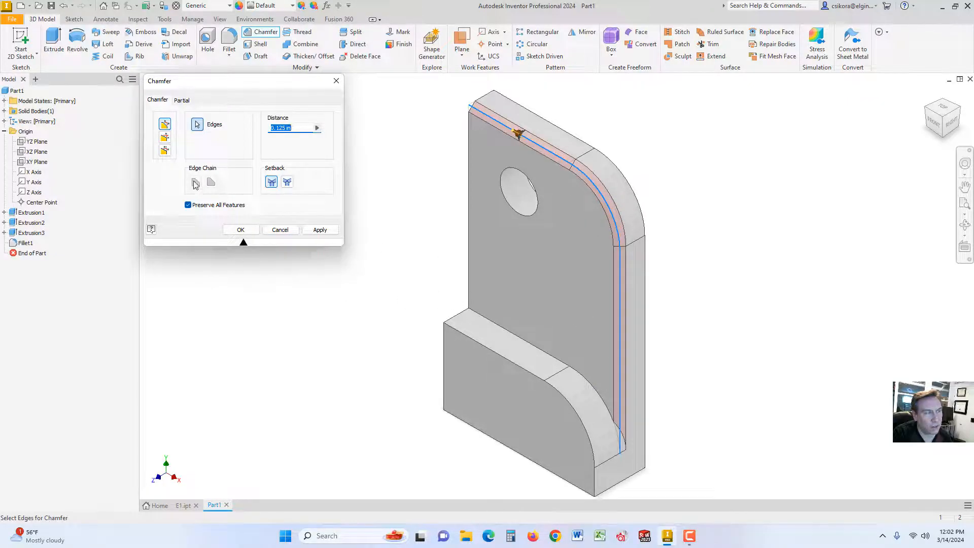
click(495, 353)
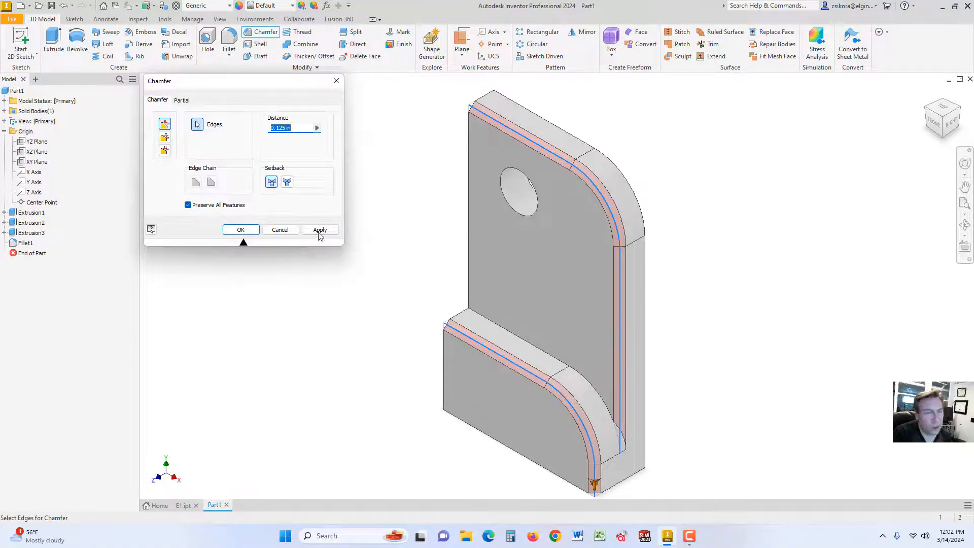
click(240, 231)
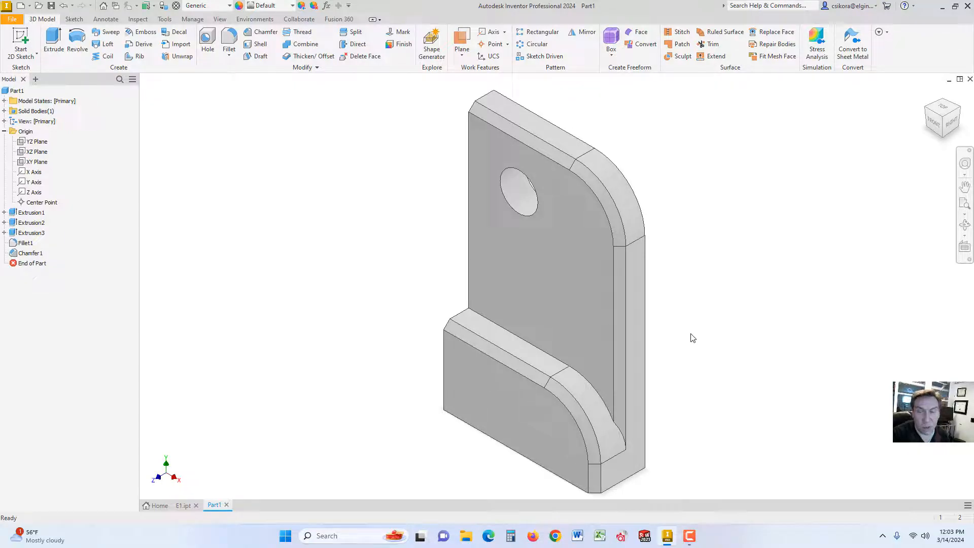
- Examine the part from behind, including the through hole and a lower corner up close
shift+middle_drag(691, 336, 447, 301)
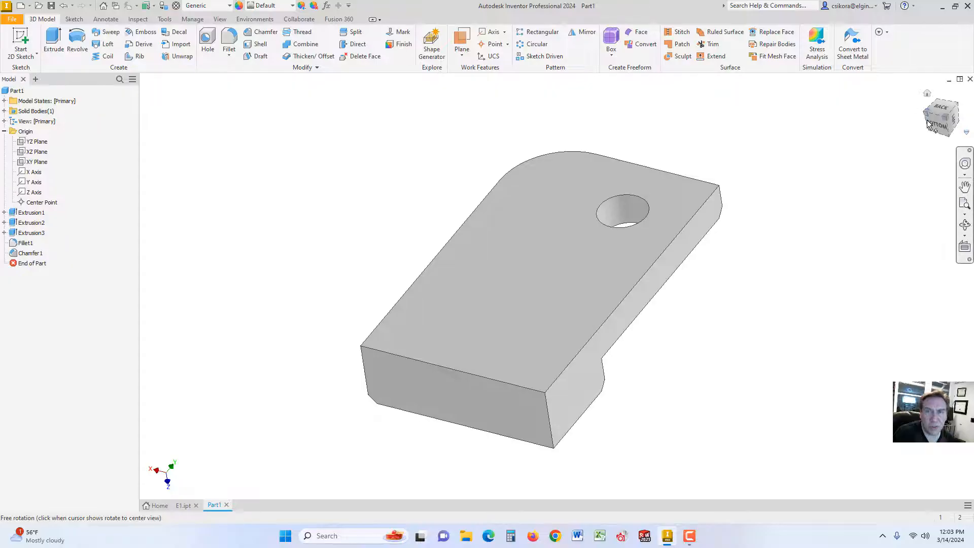
click(945, 120)
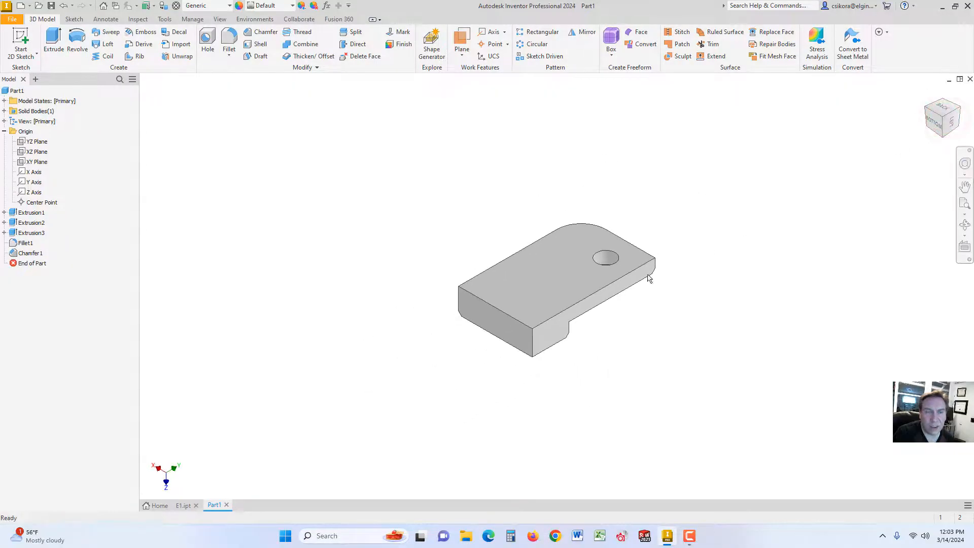
scroll(609, 279, down, 5)
scroll(574, 291, up, 2)
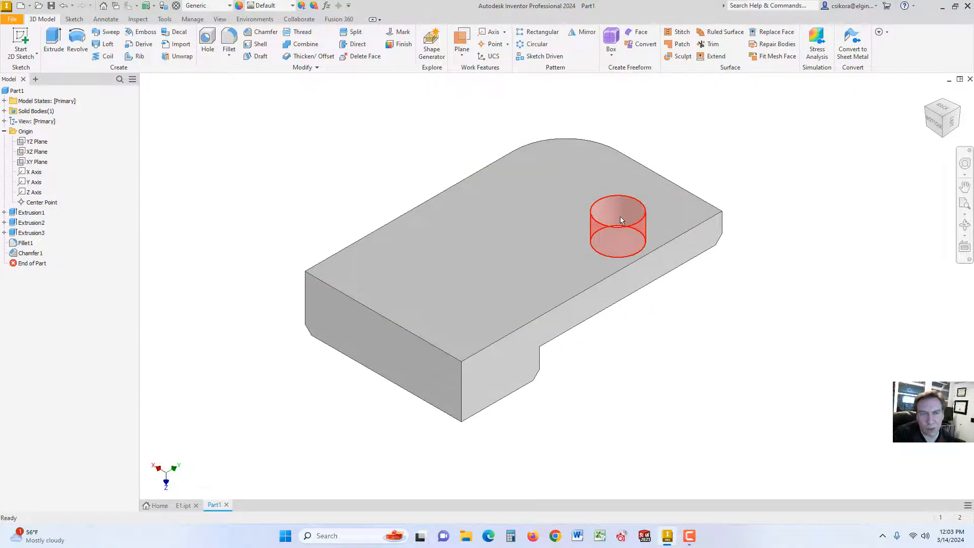
scroll(619, 214, down, 6)
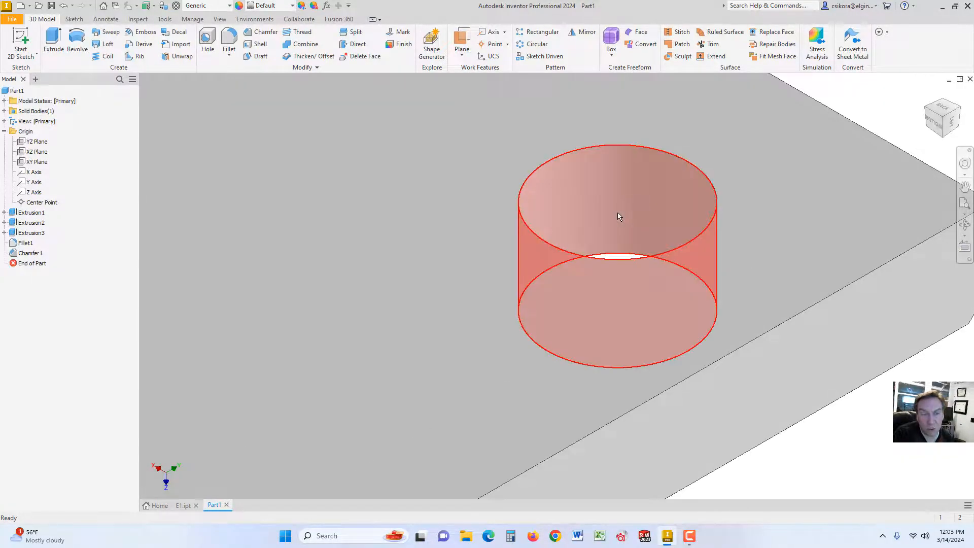
scroll(618, 217, down, 2)
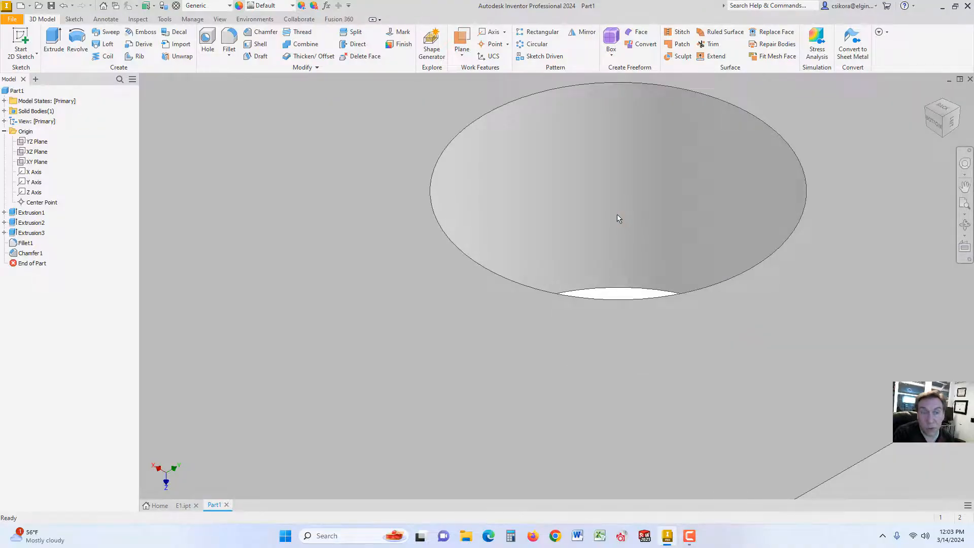
scroll(618, 218, up, 8)
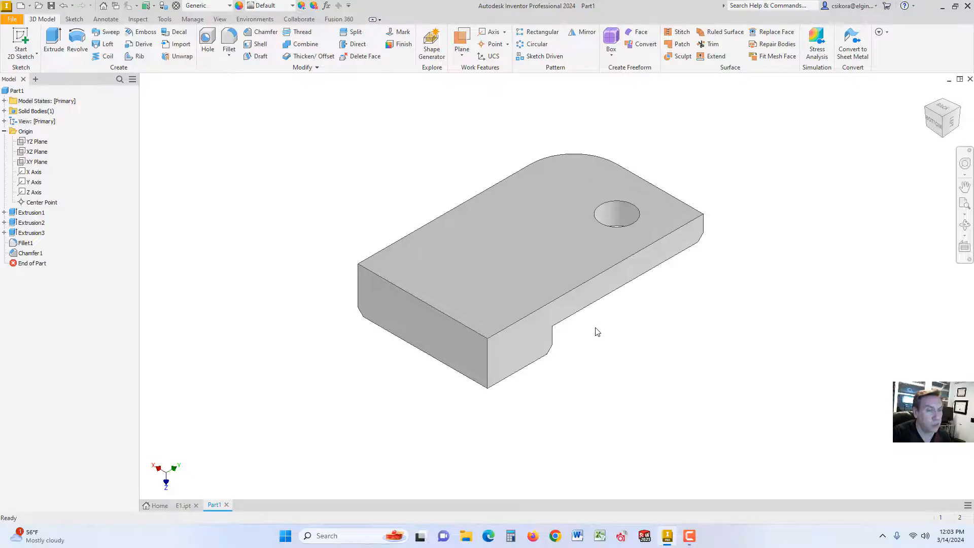
scroll(480, 334, down, 5)
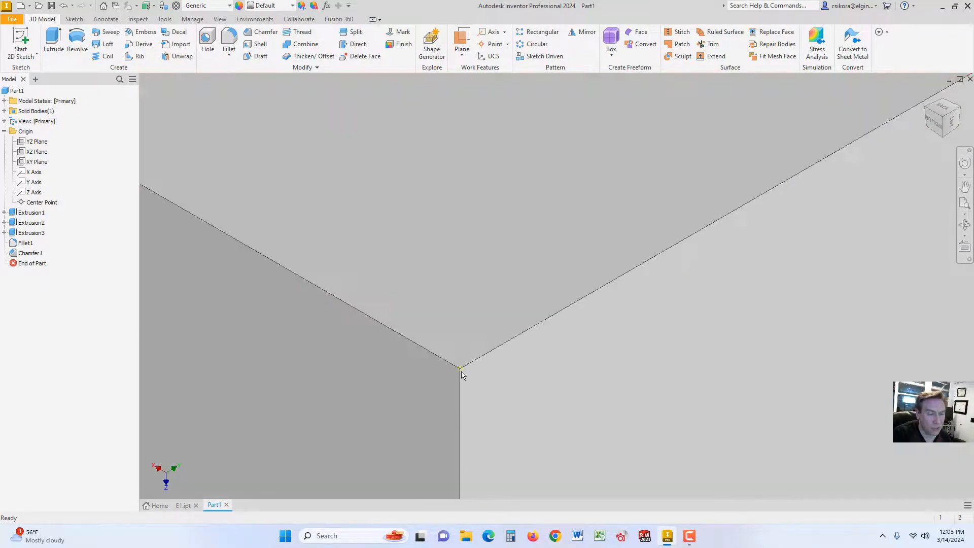
scroll(469, 372, up, 5)
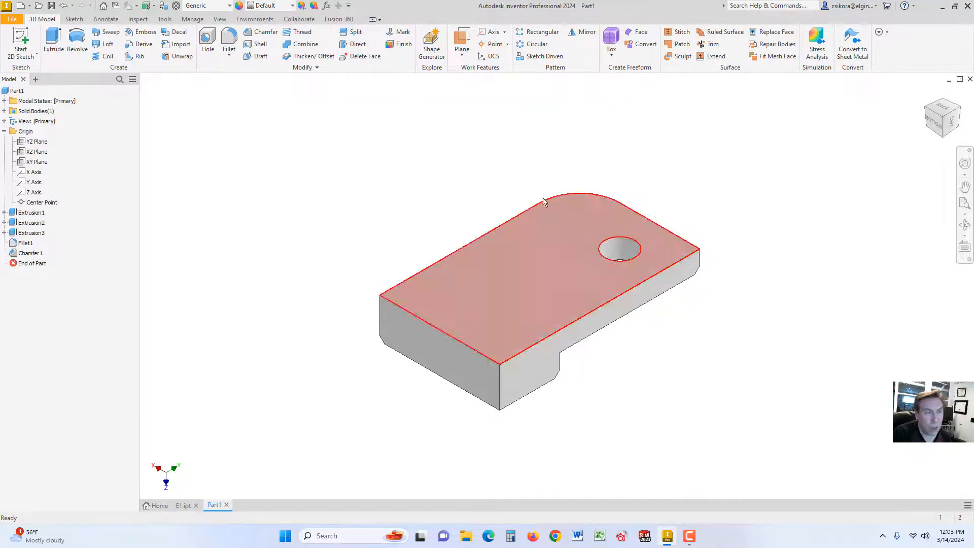
- Shell the part with a 0.1 in wall thickness, removing its back, left side and bottom faces
click(261, 46)
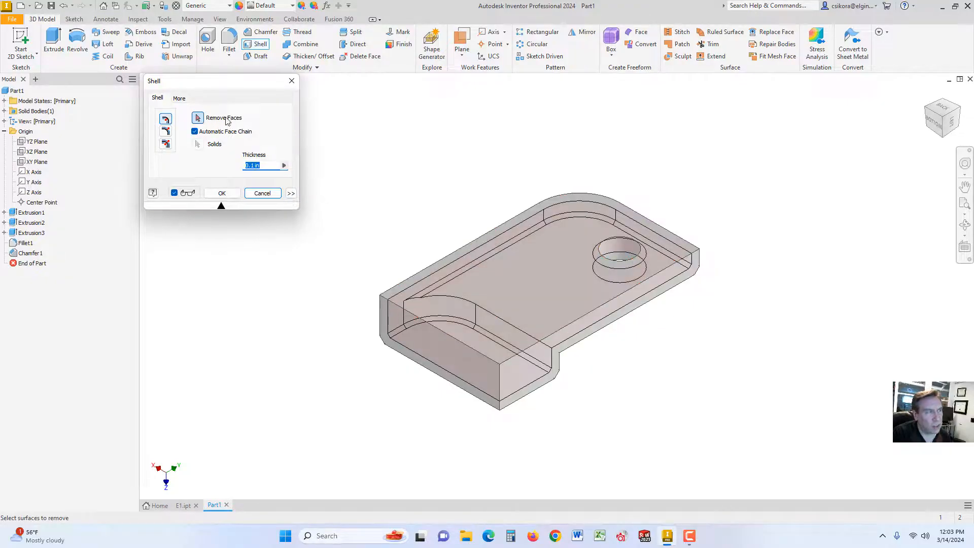
click(535, 273)
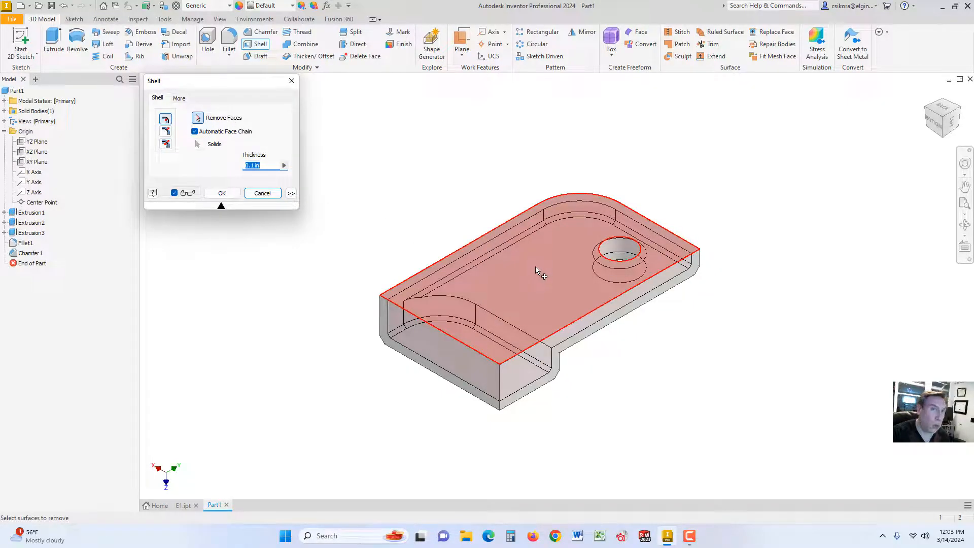
click(535, 268)
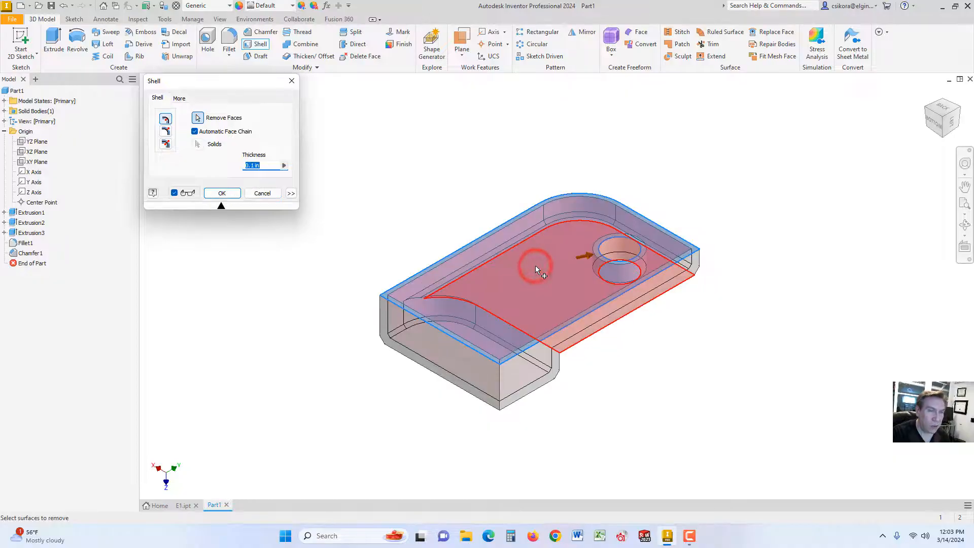
click(525, 365)
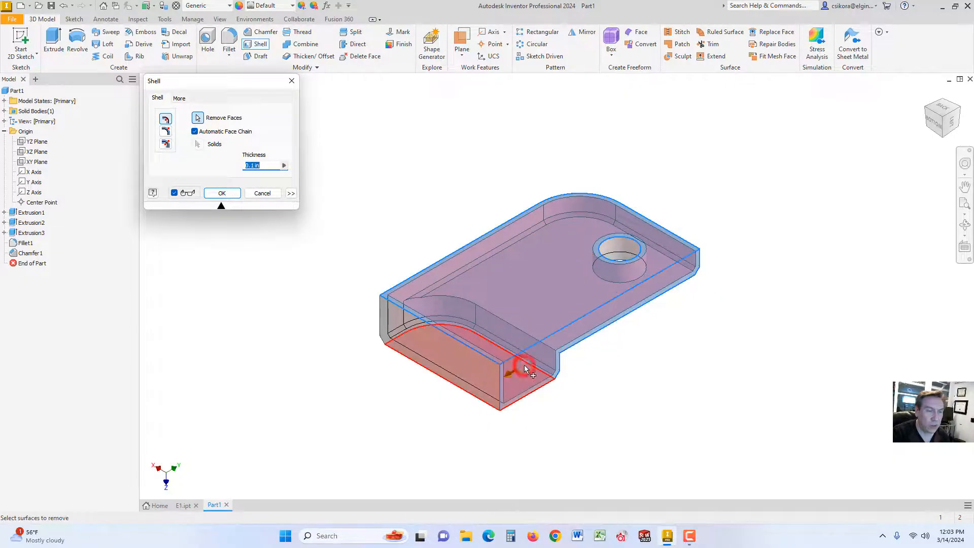
click(454, 358)
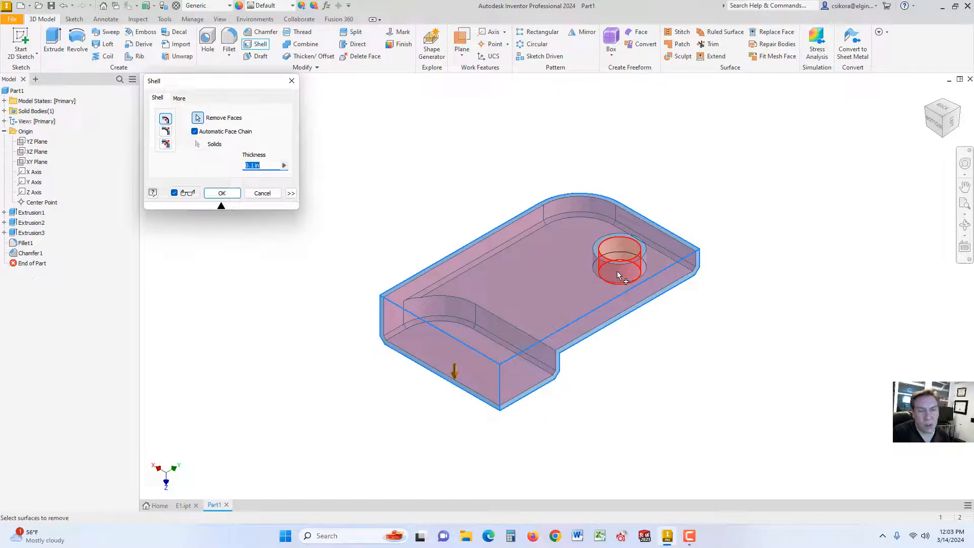
click(223, 194)
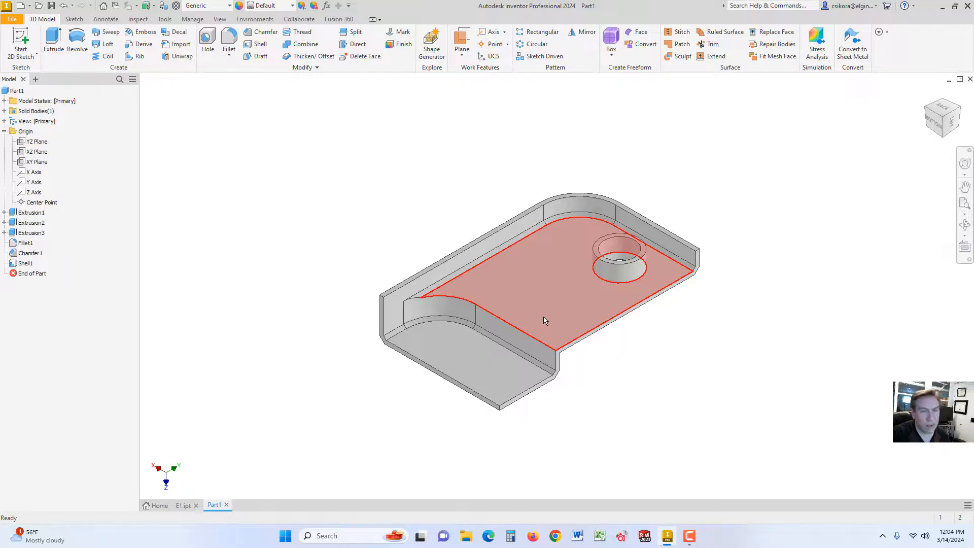
- Examine the shelled interior and the hole's wall from behind, and return to the home view
shift+middle_drag(544, 321, 525, 348)
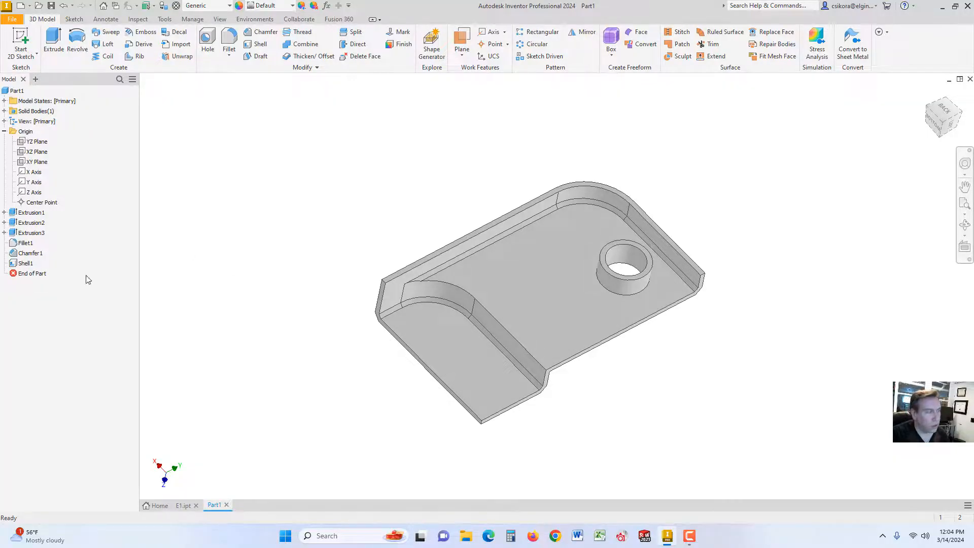
right_click(23, 263)
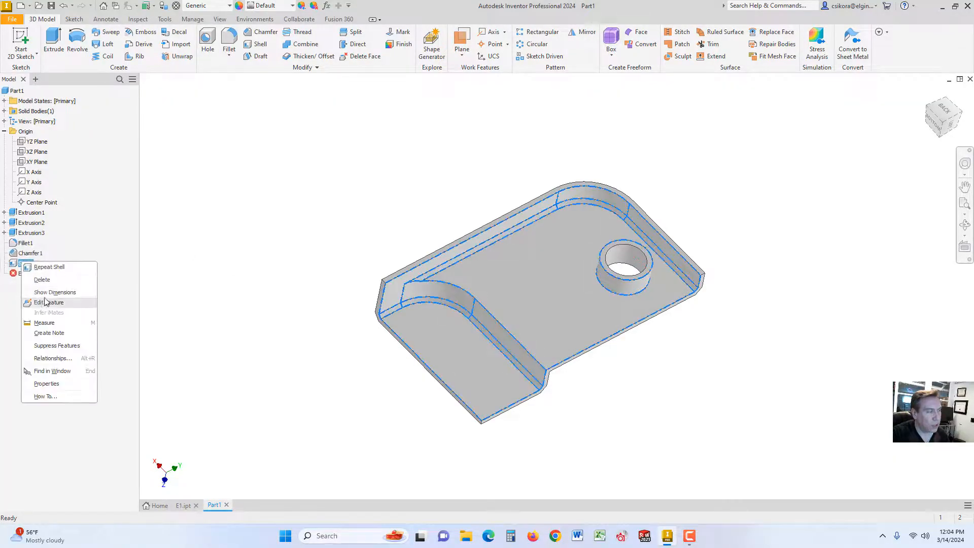
click(245, 313)
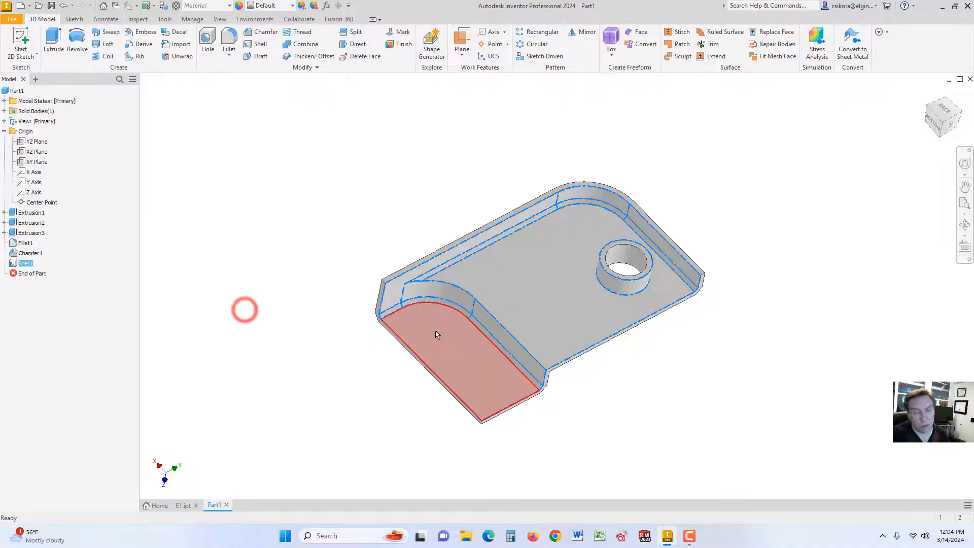
drag(609, 434, 625, 379)
mouse_move(626, 380)
shift+middle_down()
mouse_move(611, 363)
mouse_move(615, 373)
shift+middle_up()
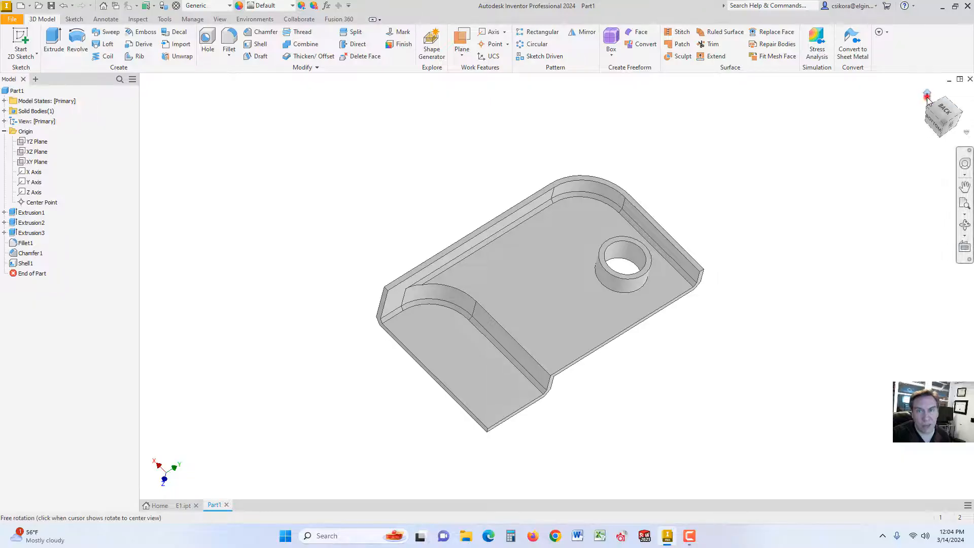
click(927, 96)
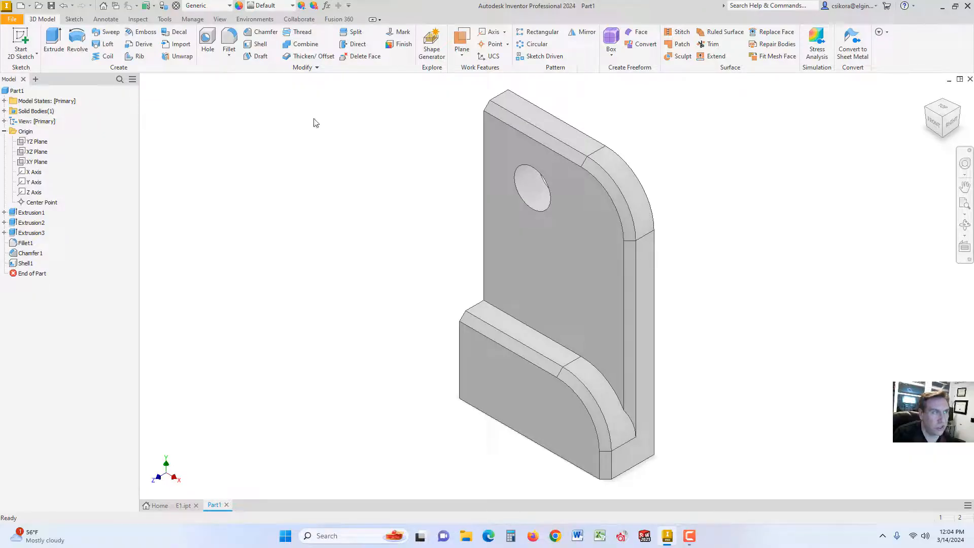
- Apply the Silver appearance to the whole part
click(228, 8)
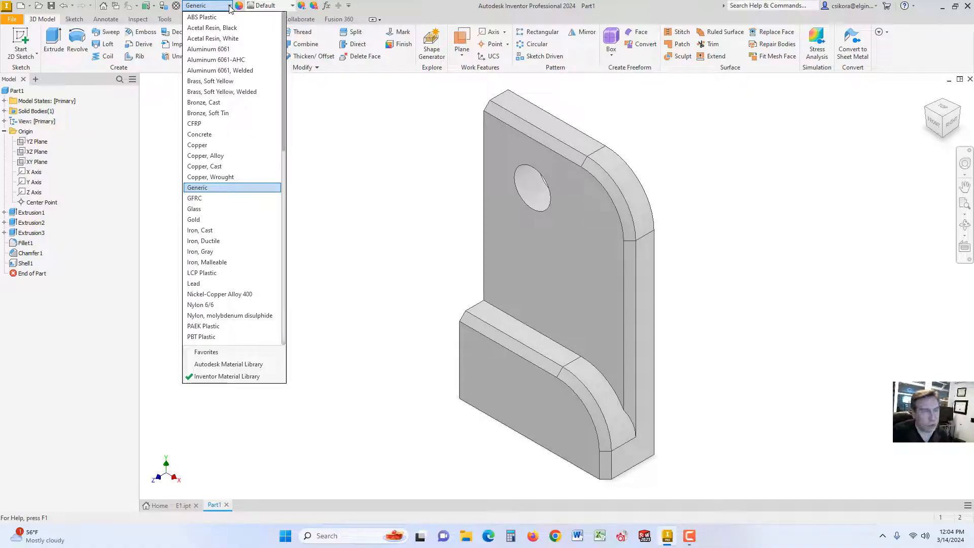
click(331, 143)
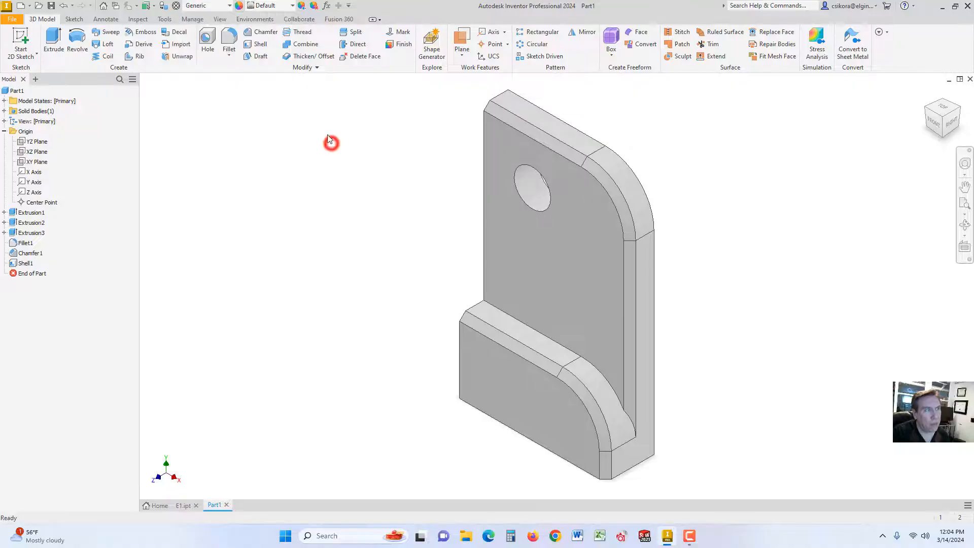
click(293, 7)
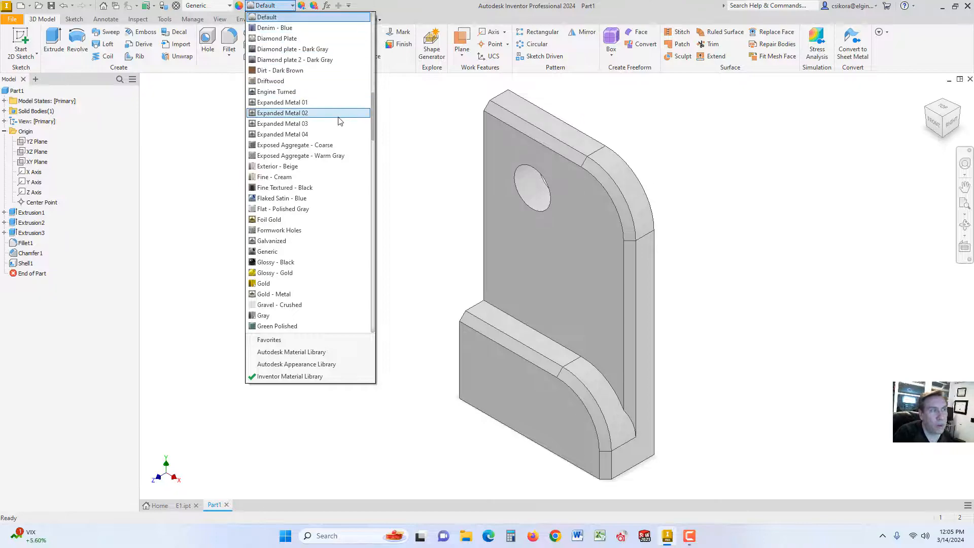
drag(372, 117, 365, 202)
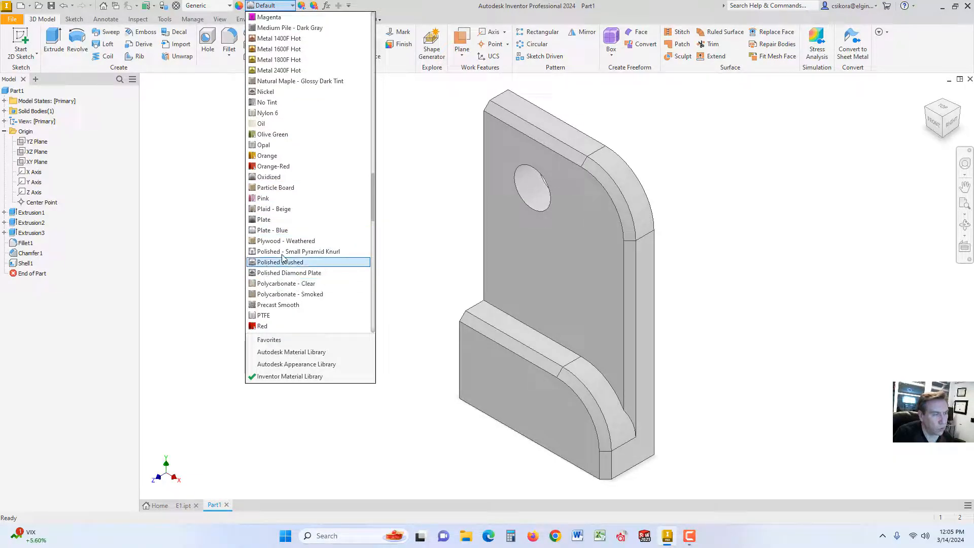
scroll(280, 254, down, 1)
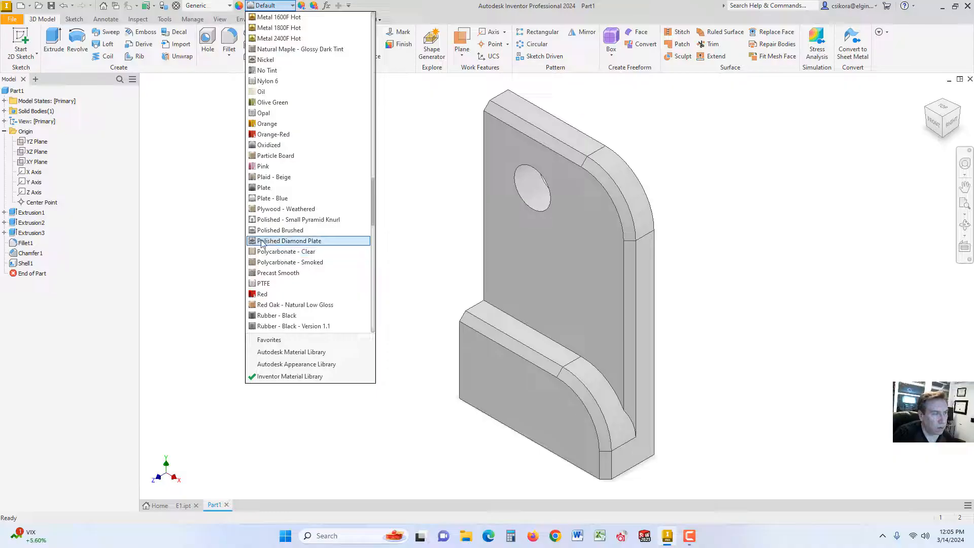
scroll(294, 268, down, 6)
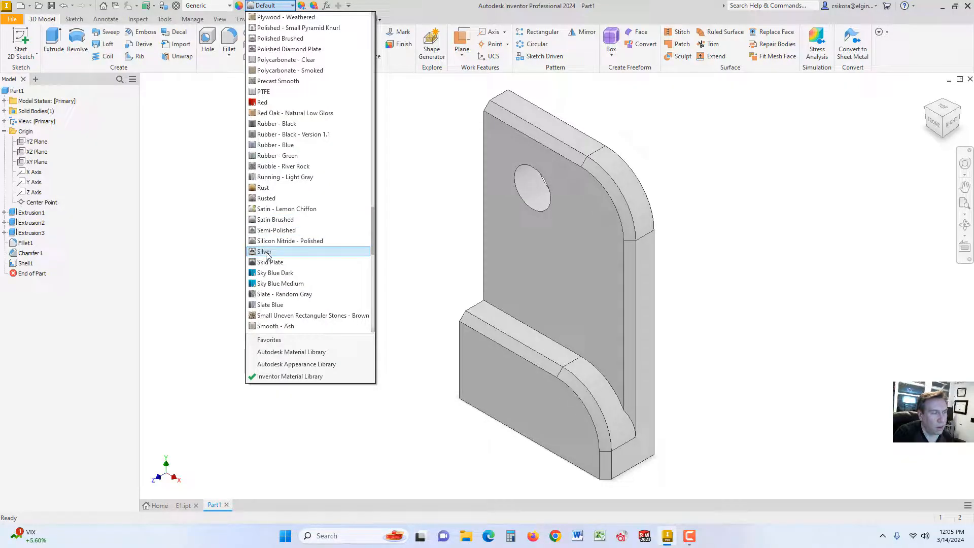
click(265, 252)
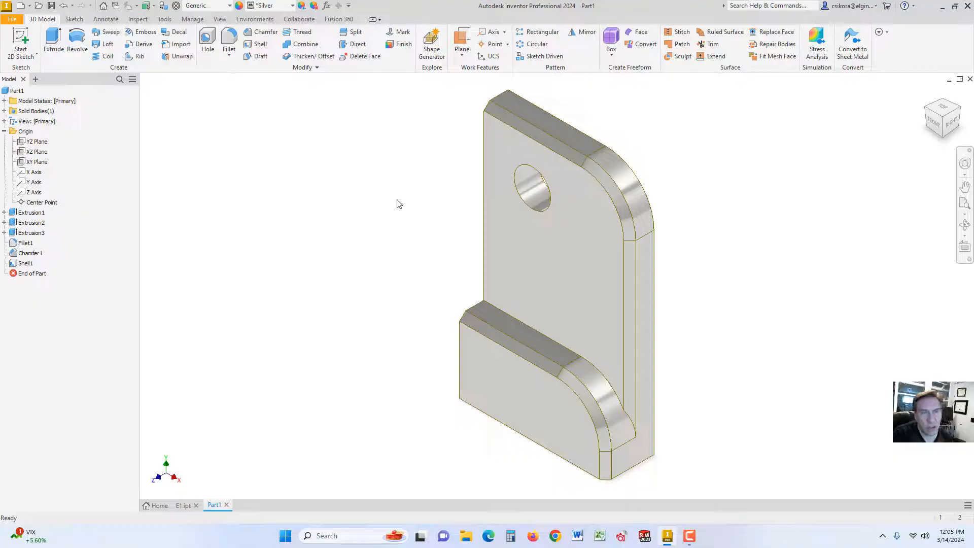
click(614, 196)
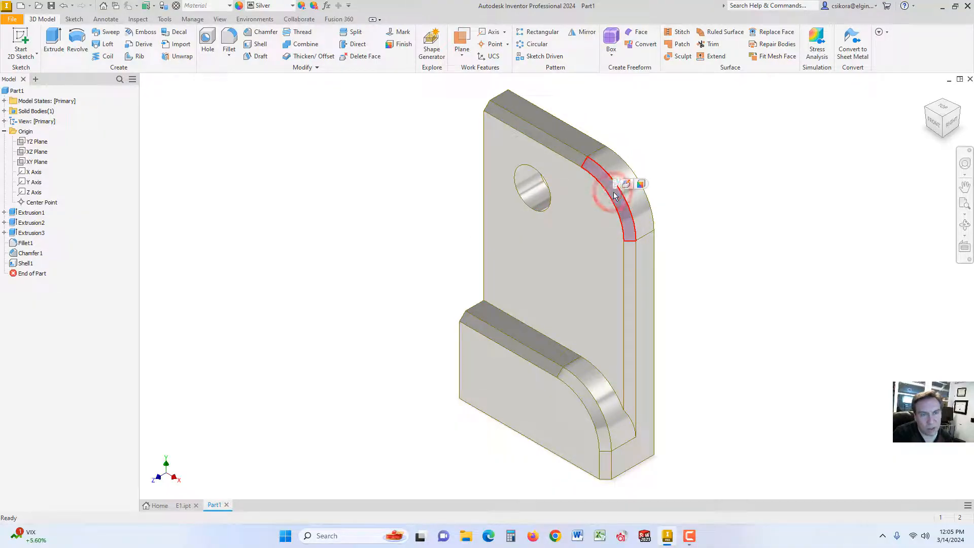
click(640, 185)
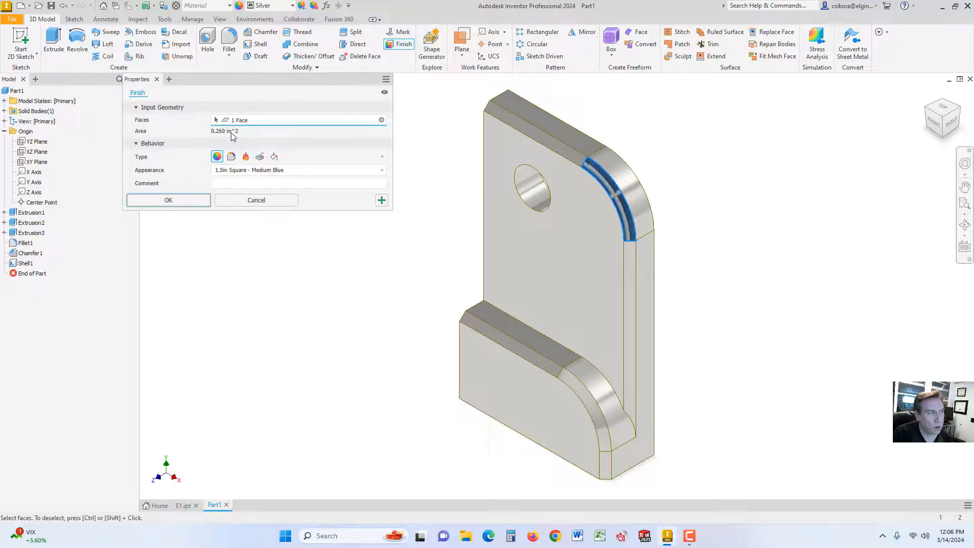
click(230, 170)
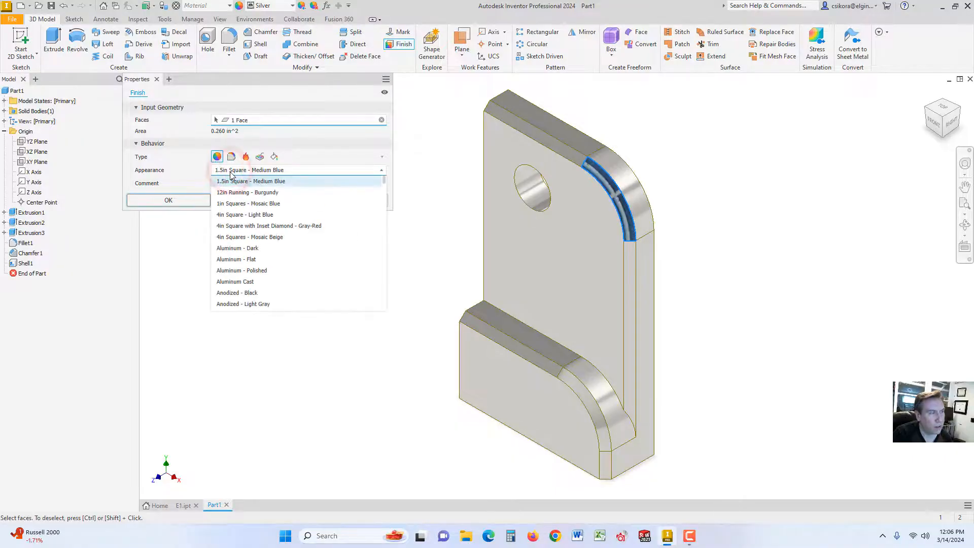
click(229, 171)
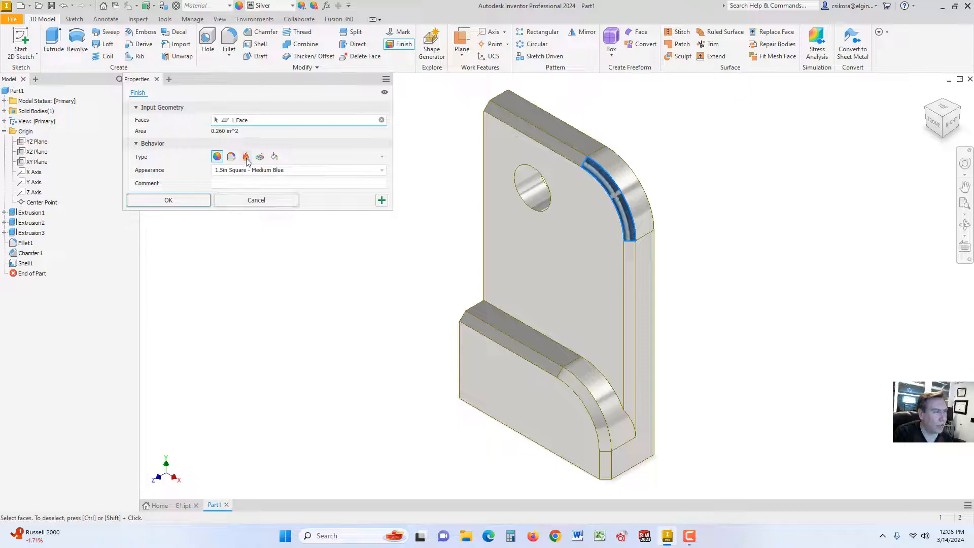
click(255, 199)
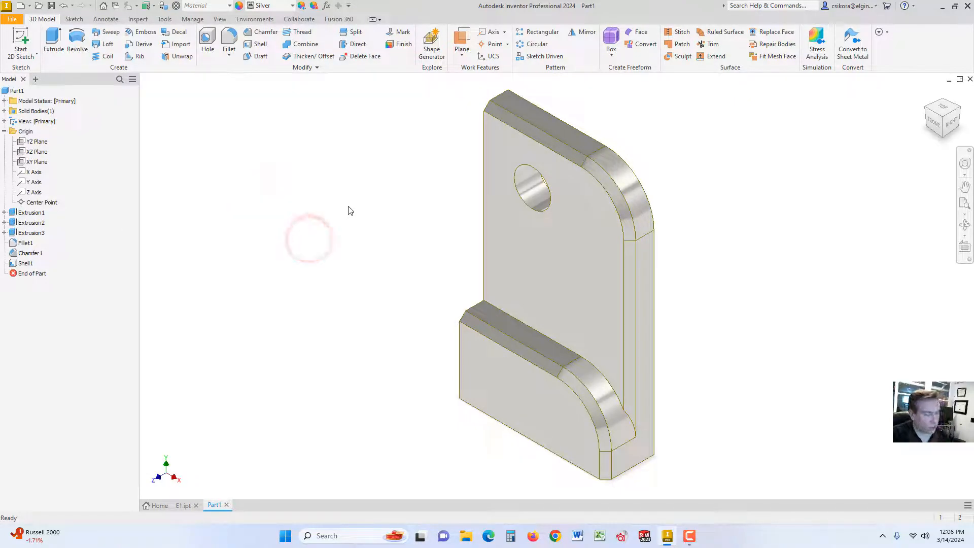
- Apply the Smooth - Dark Forest Green appearance to the chamfer feature
click(24, 253)
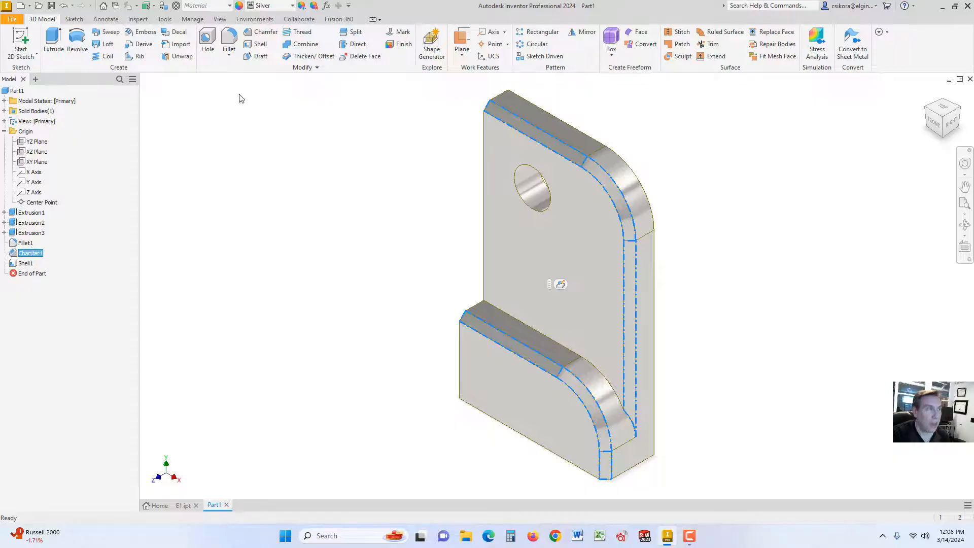
click(293, 7)
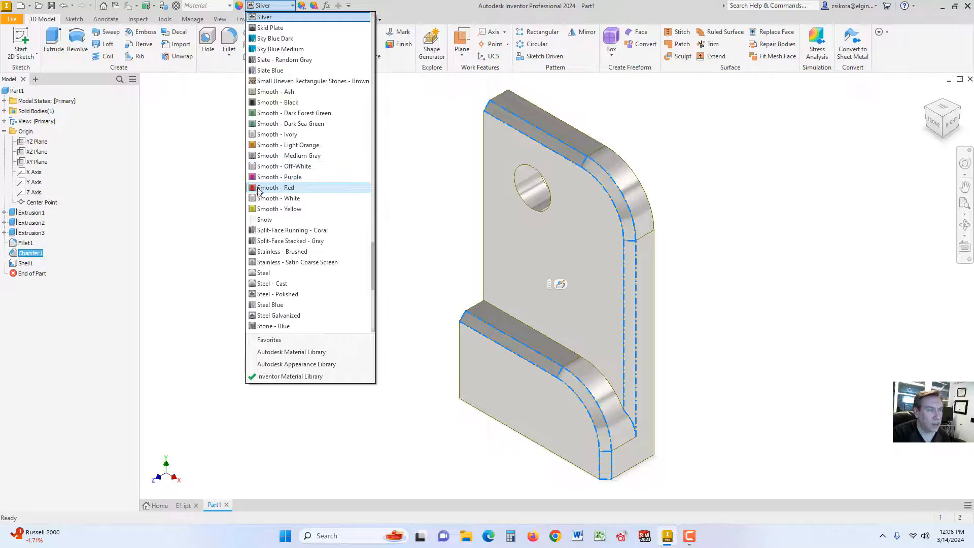
click(286, 114)
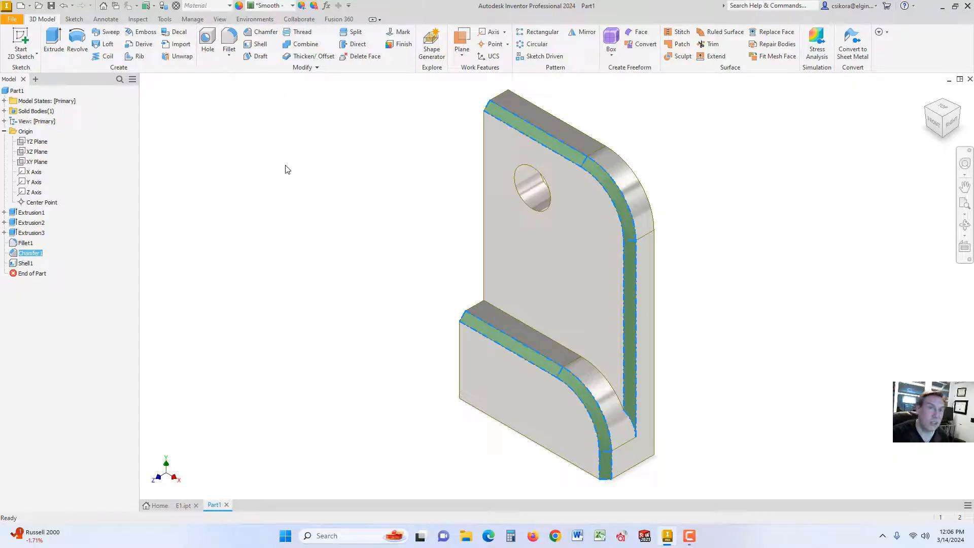
click(272, 192)
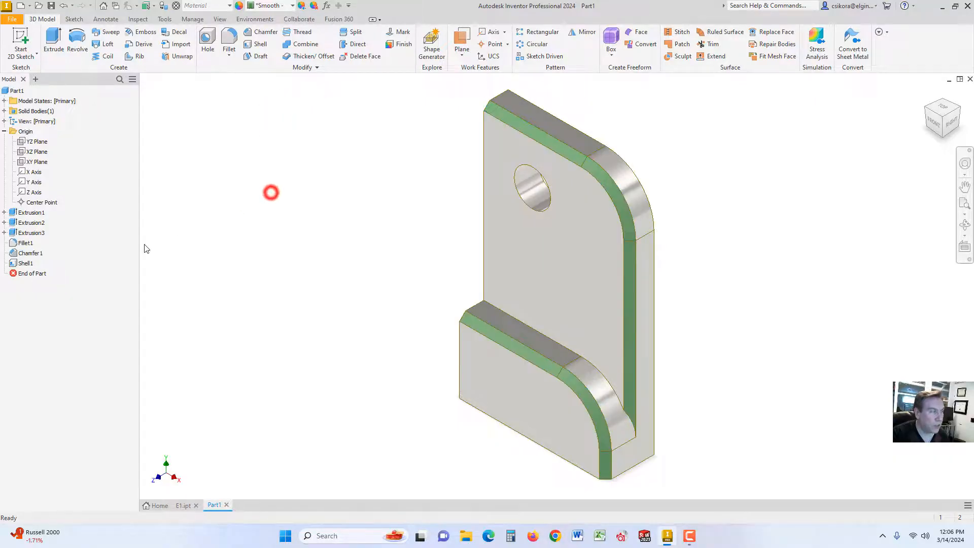
- Give the through hole's inner face the Smooth - Dark Forest Green appearance
click(530, 193)
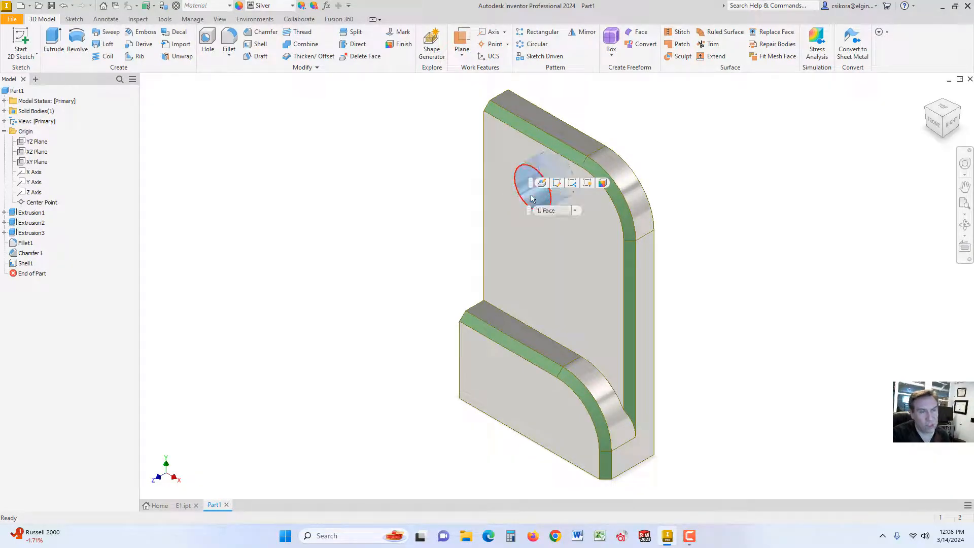
click(292, 6)
click(289, 113)
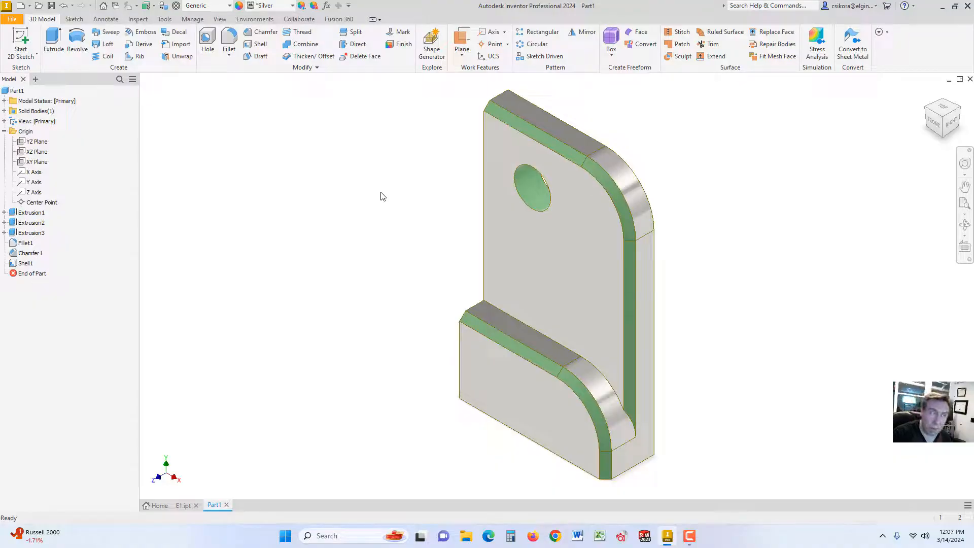
- Switch the model view from orthographic to Perspective projection
click(219, 20)
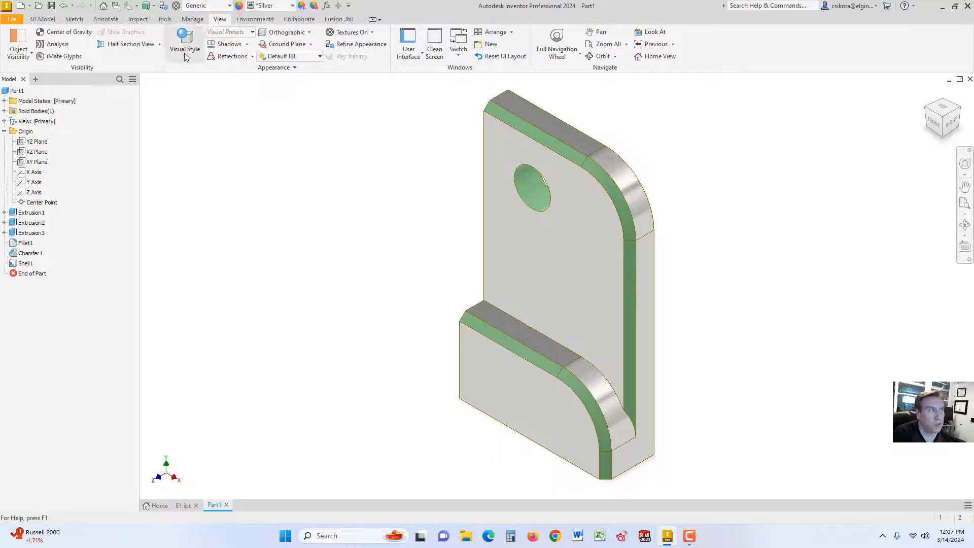
click(309, 33)
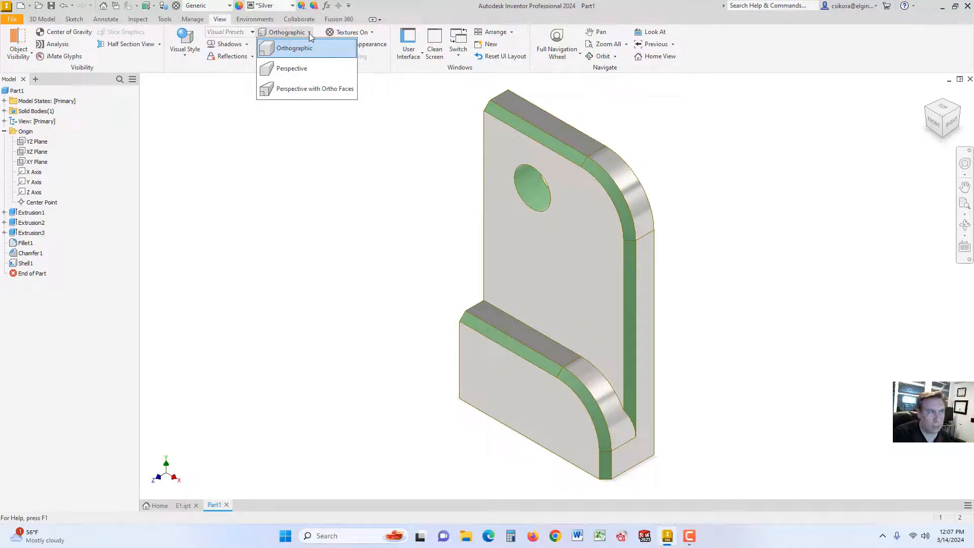
click(291, 69)
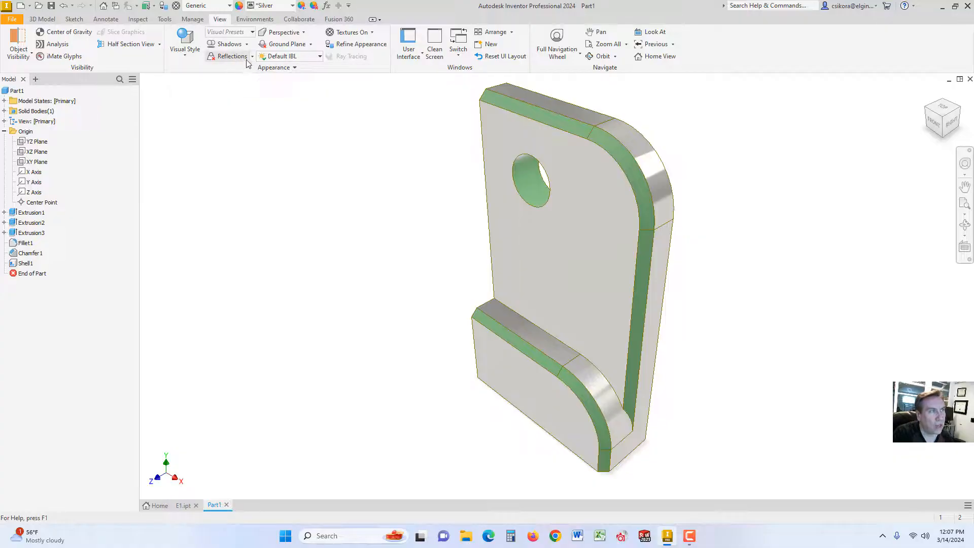
- Display the part in the Realistic visual style with ray tracing enabled
click(186, 52)
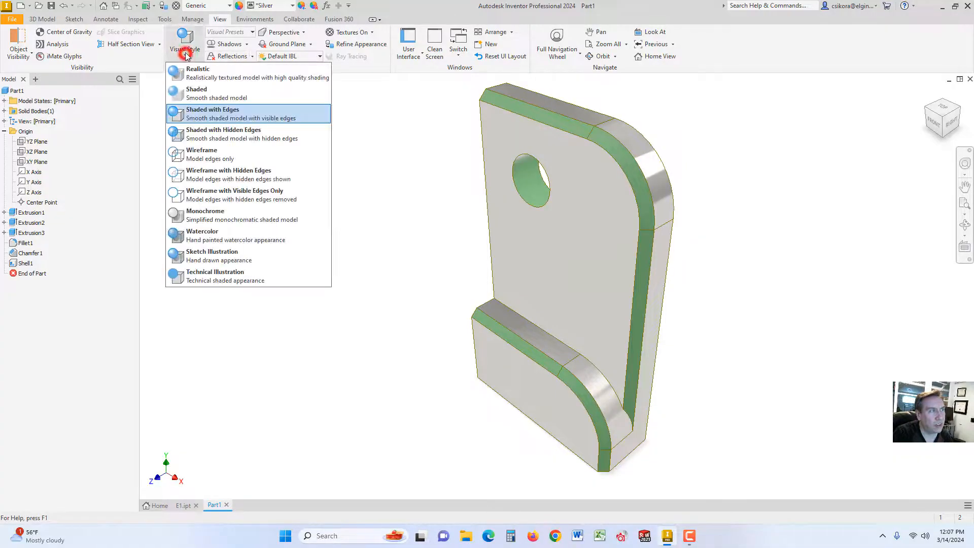
click(181, 73)
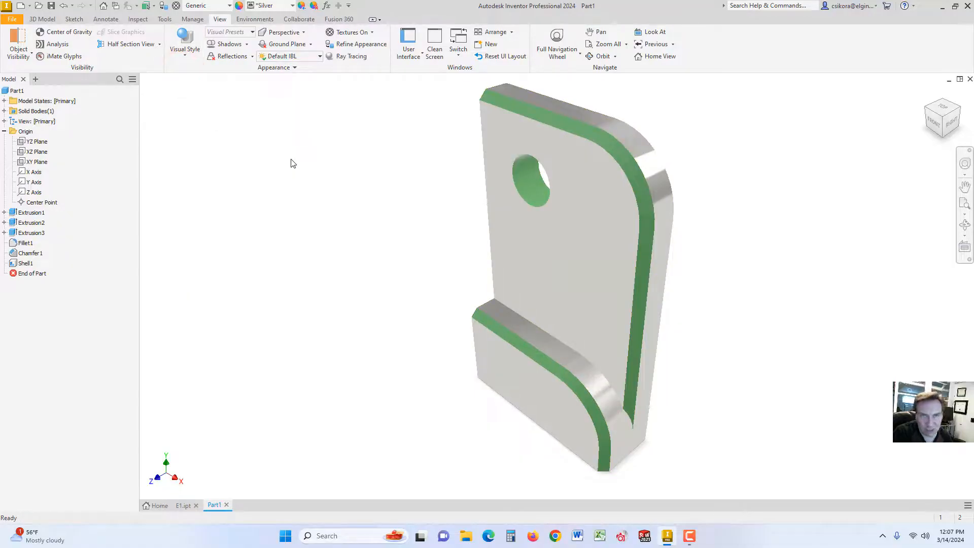
click(360, 59)
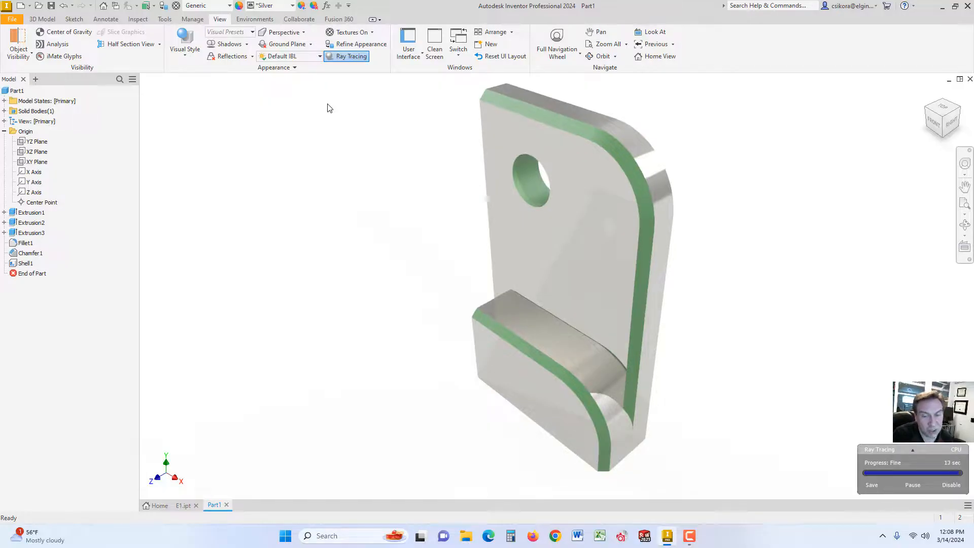
- Turn off ray tracing for the part display
mouse_move(907, 471)
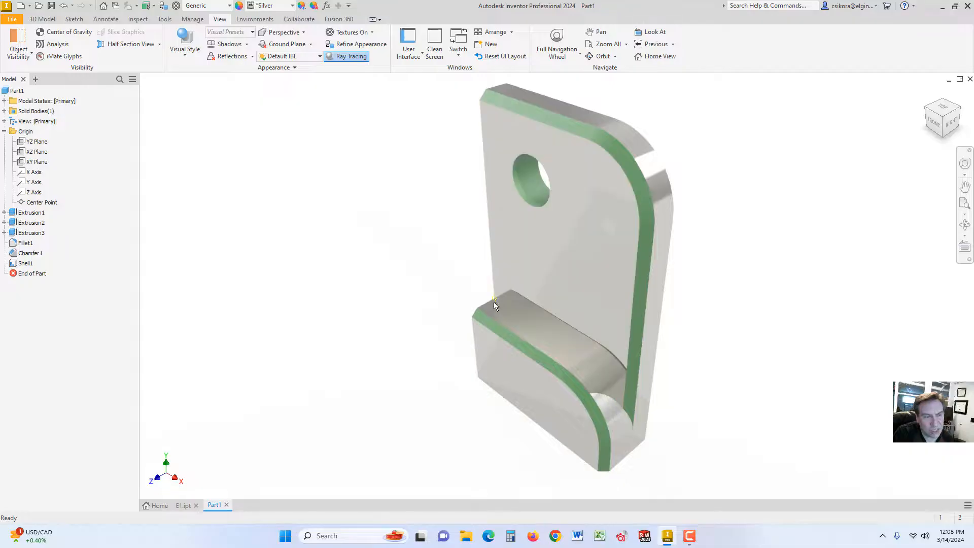
click(350, 54)
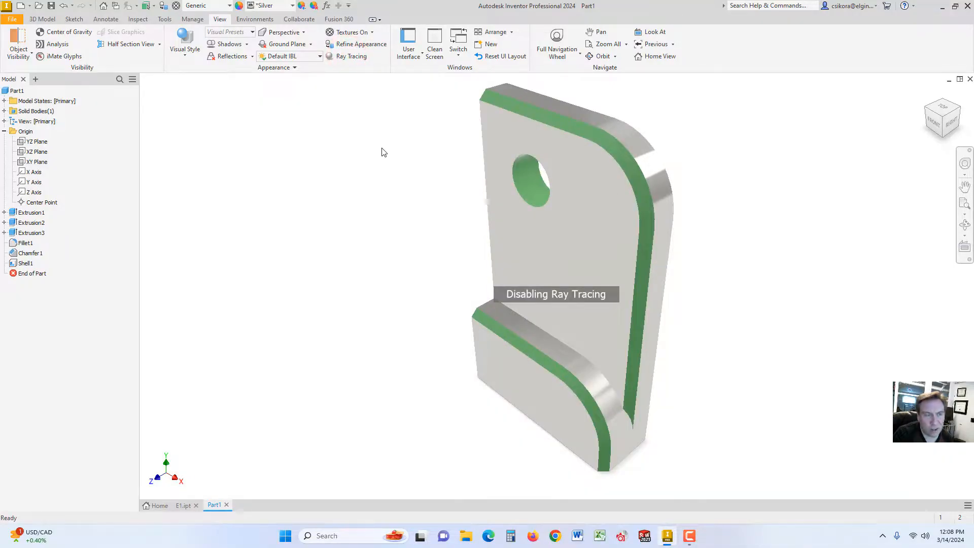
click(395, 341)
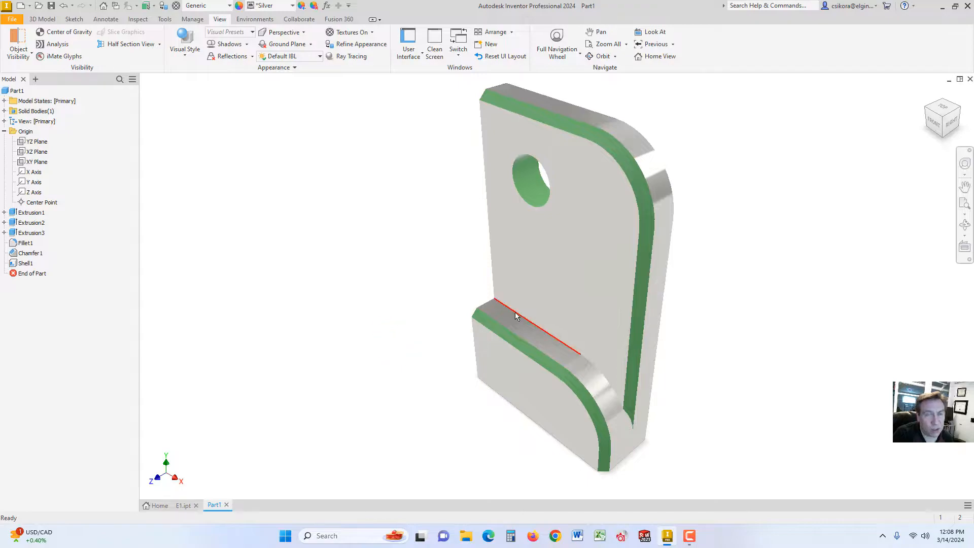
- Fillet the inner corner between block and plate, the hole's front rim, and the plate and block chamfer edges with a constant .005 radius
mouse_move(516, 315)
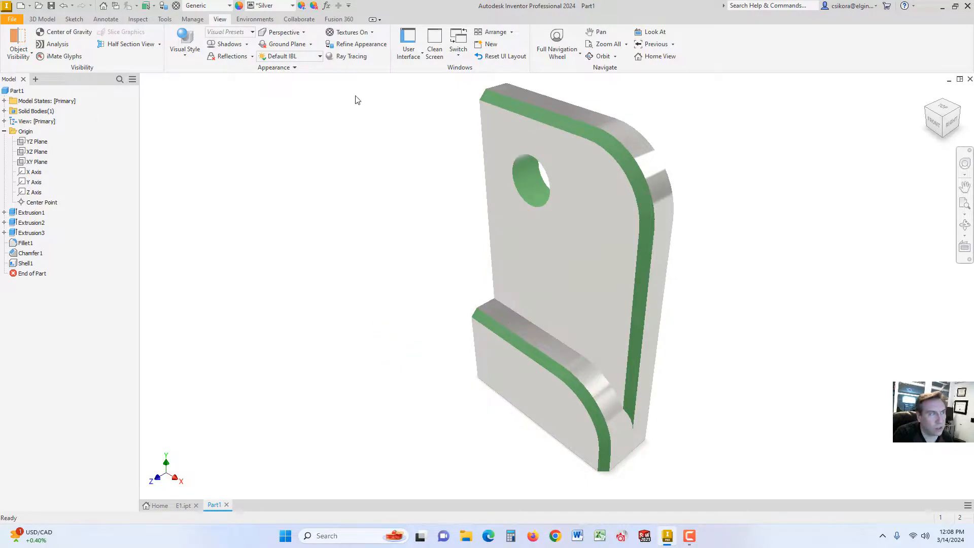
click(43, 19)
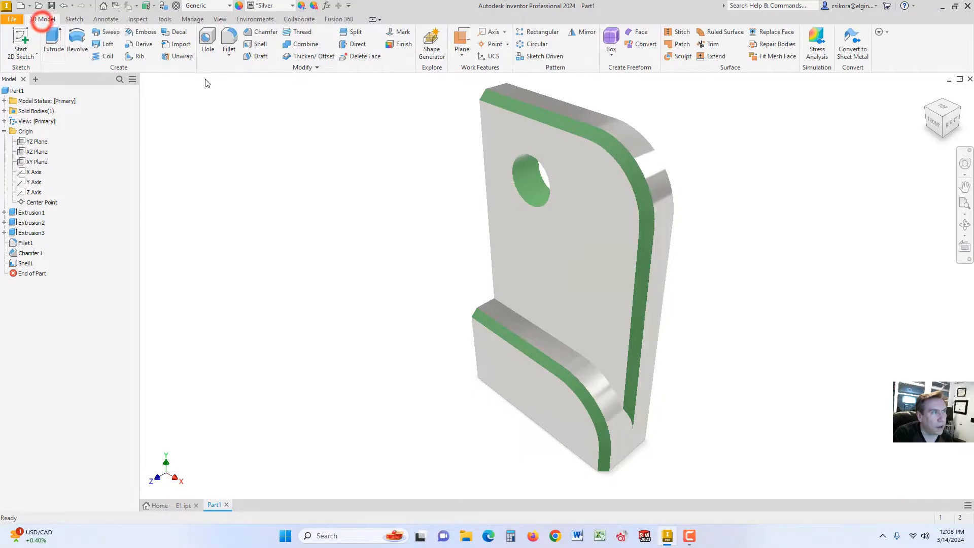
click(229, 53)
click(233, 69)
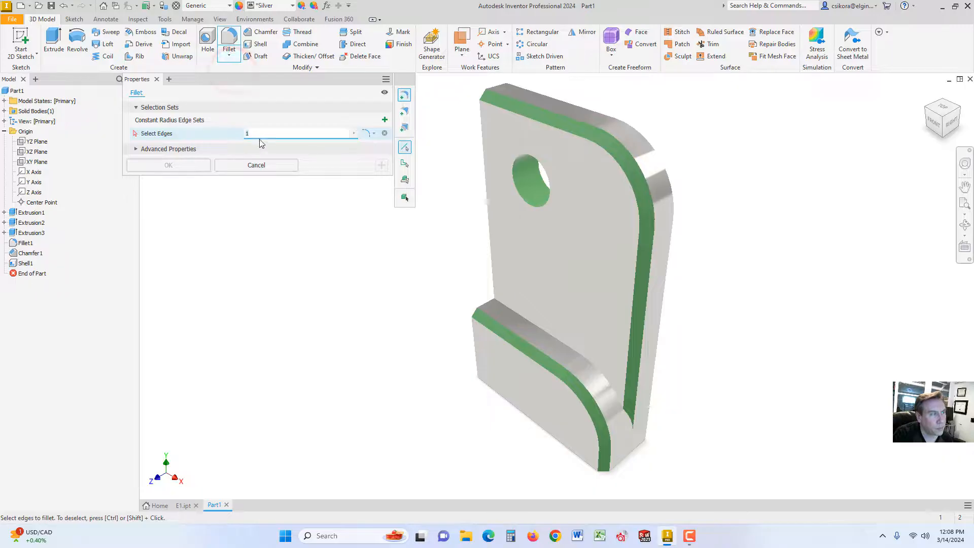
key(BackSpace)
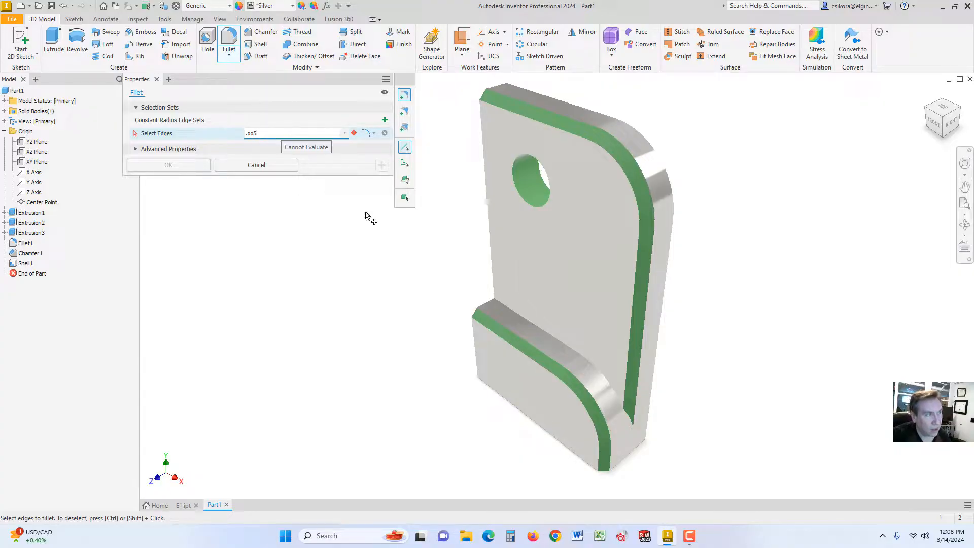
click(270, 133)
text(.0)
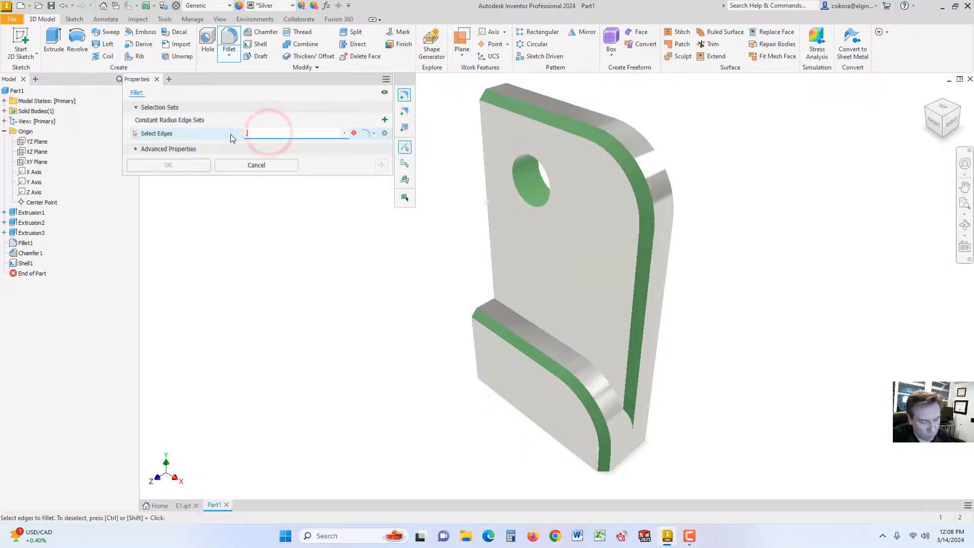
text(05)
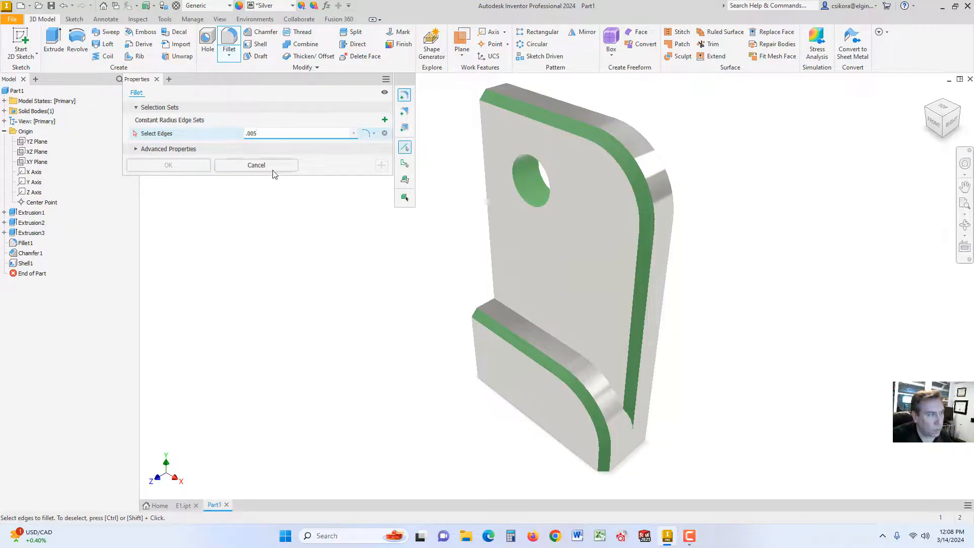
click(517, 318)
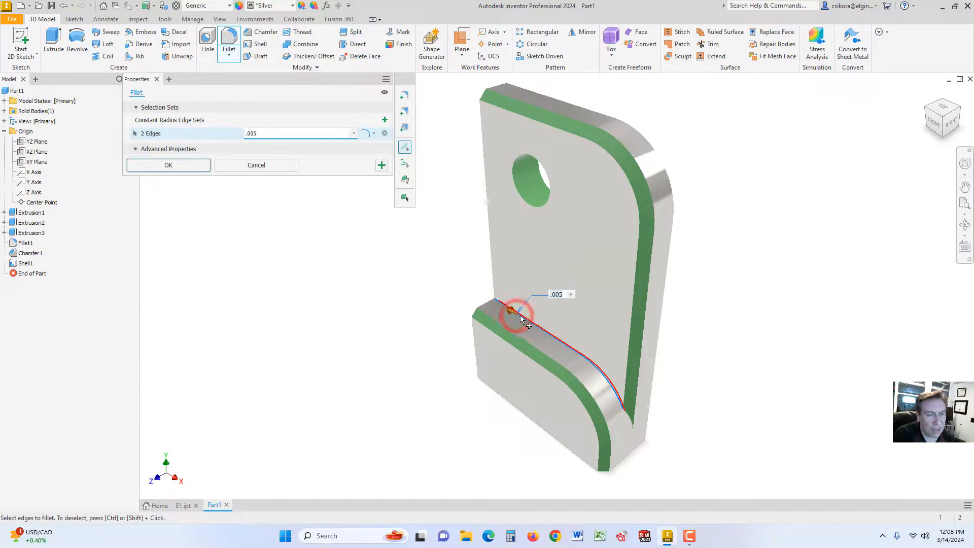
click(520, 197)
click(567, 122)
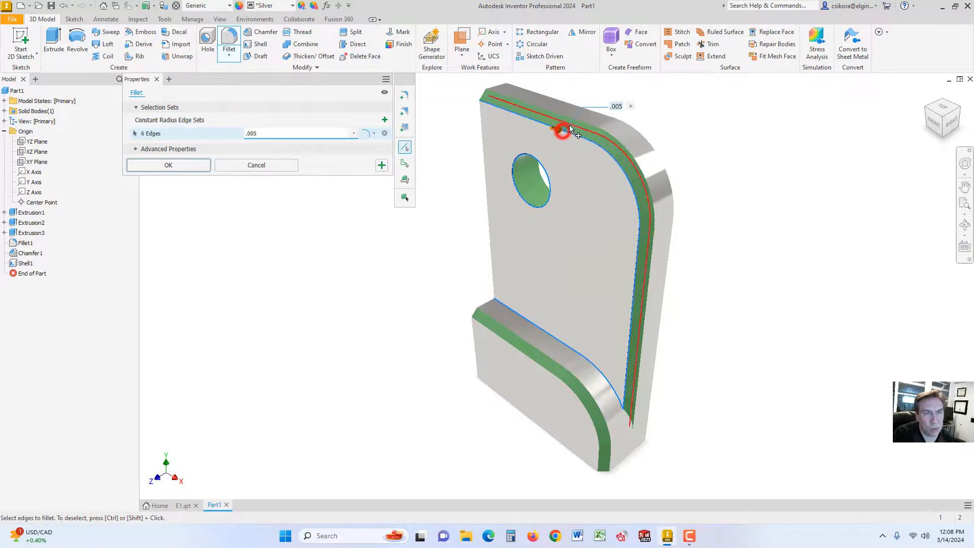
click(503, 326)
click(494, 334)
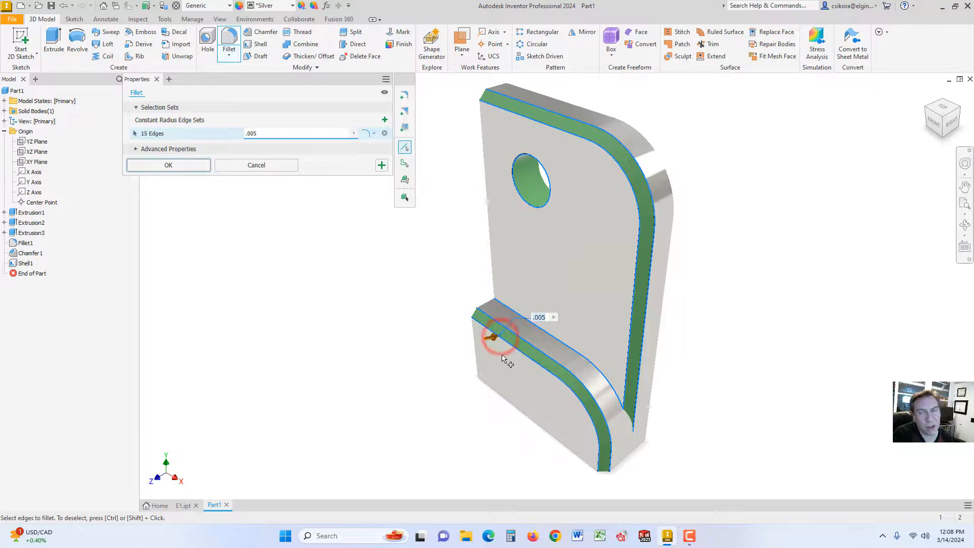
click(181, 165)
click(301, 258)
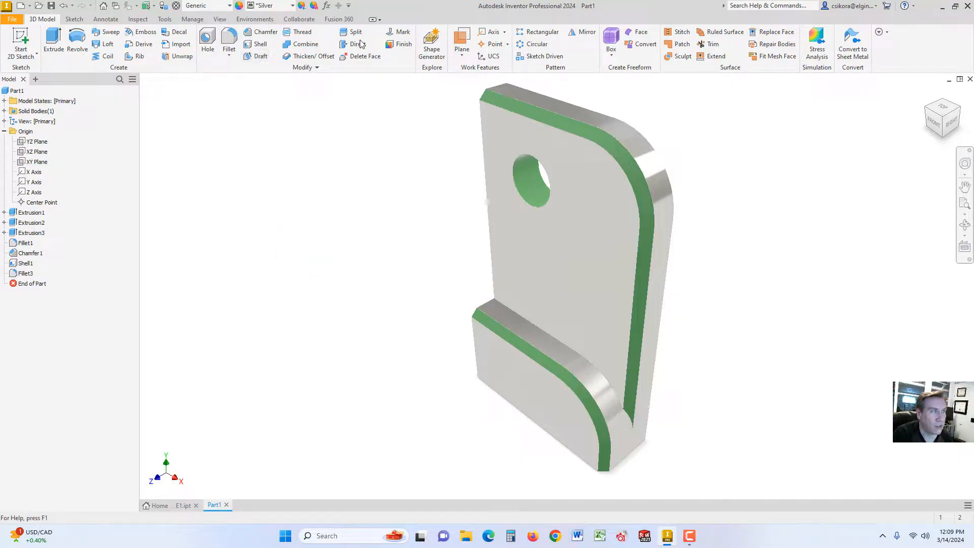
- Preview the filleted part with ray tracing and switch ray tracing off again
click(220, 19)
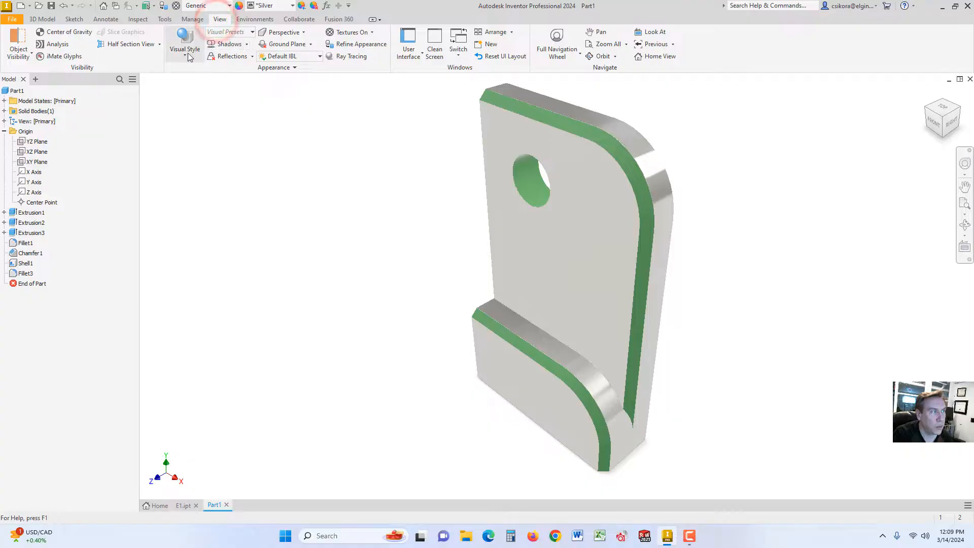
click(187, 52)
click(187, 53)
click(351, 57)
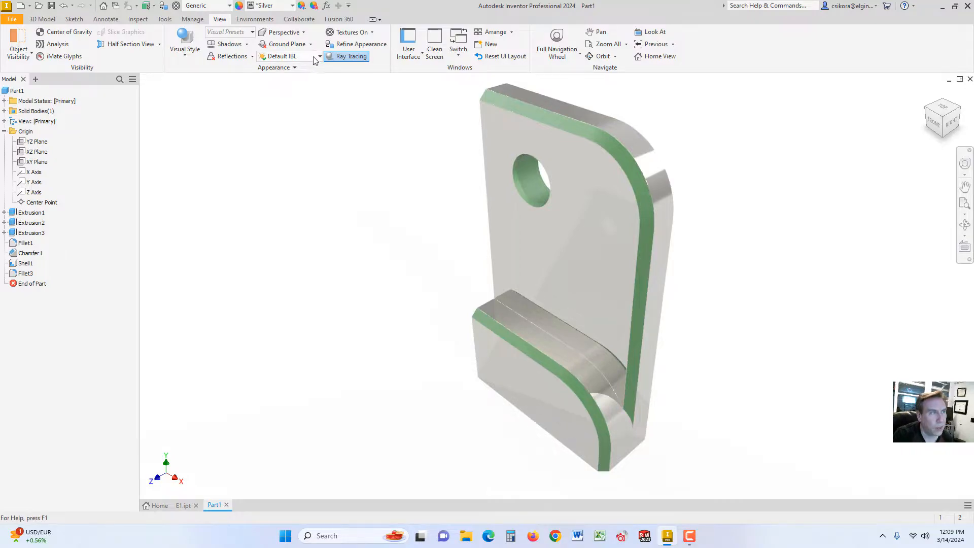
click(333, 57)
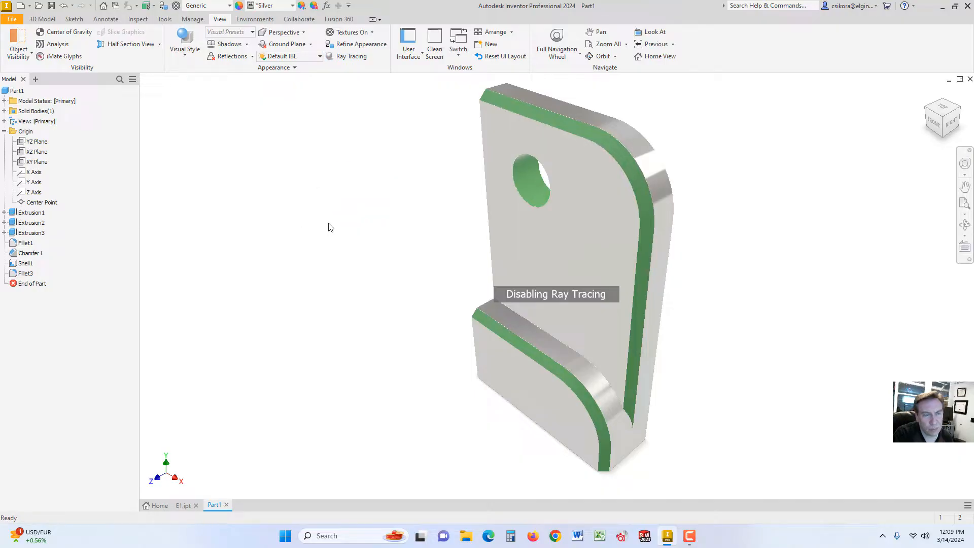
click(384, 240)
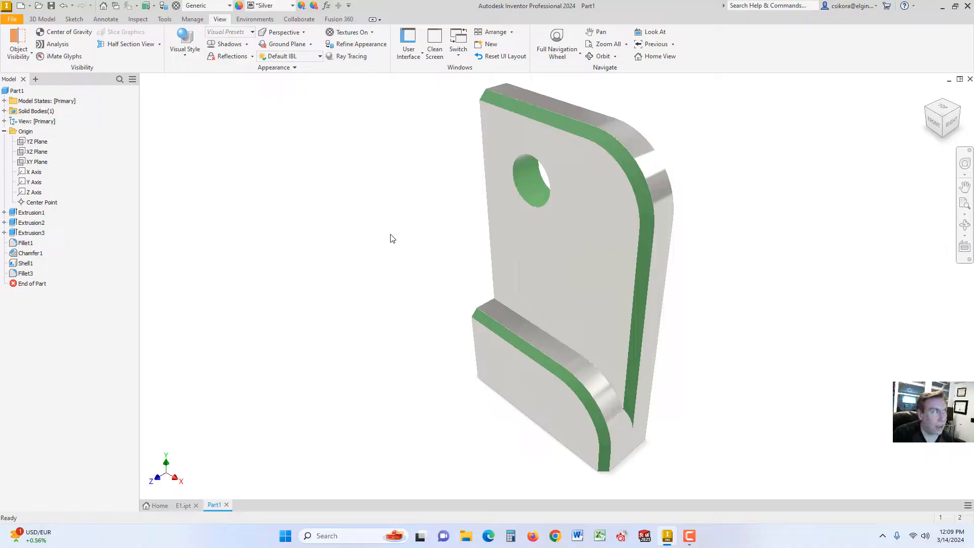
- Review the export options and the CAD Format file types, including STL, and leave without saving a file
click(11, 21)
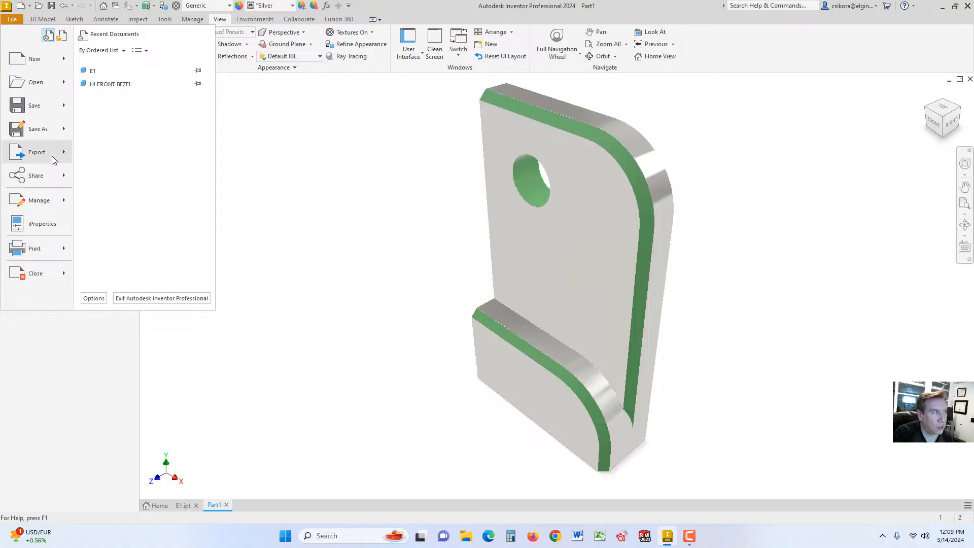
mouse_move(55, 160)
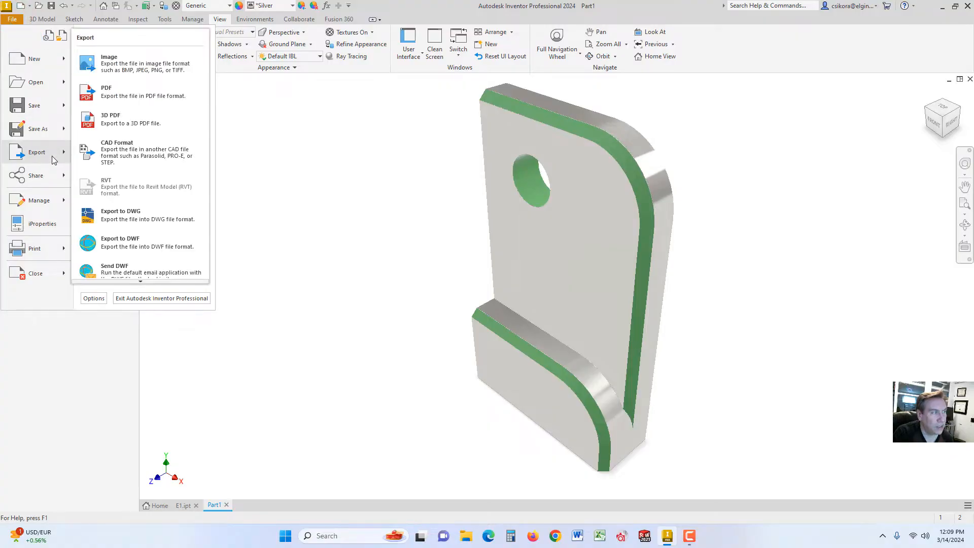
click(303, 179)
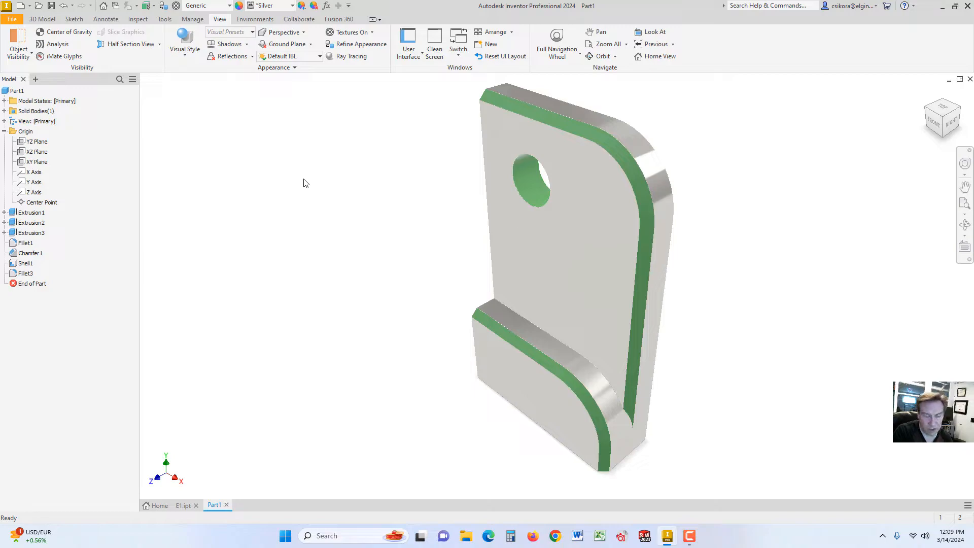
click(12, 19)
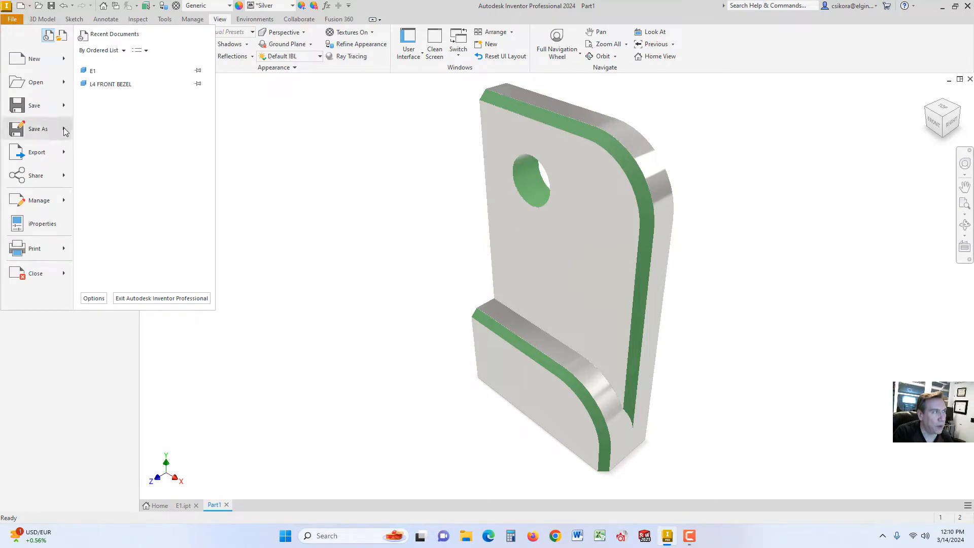
mouse_move(66, 132)
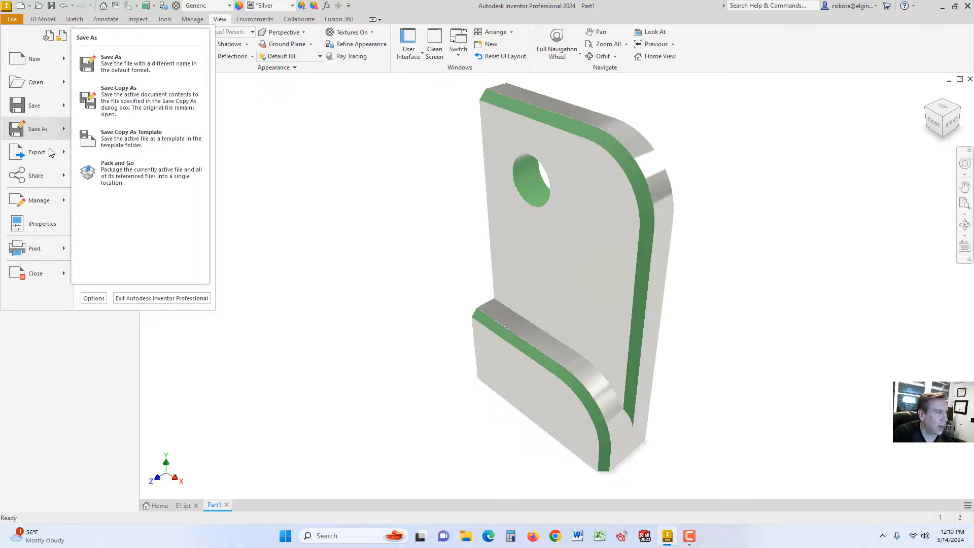
mouse_move(53, 155)
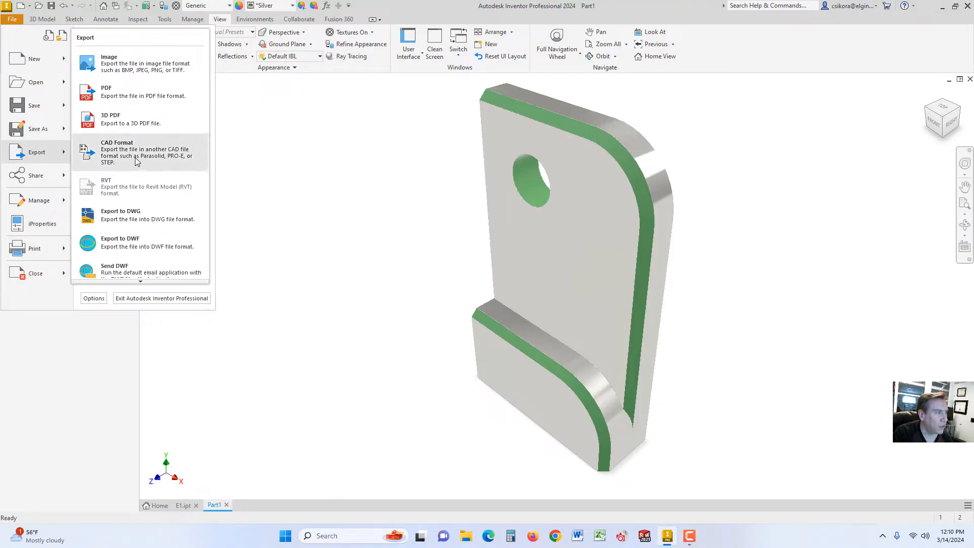
click(136, 159)
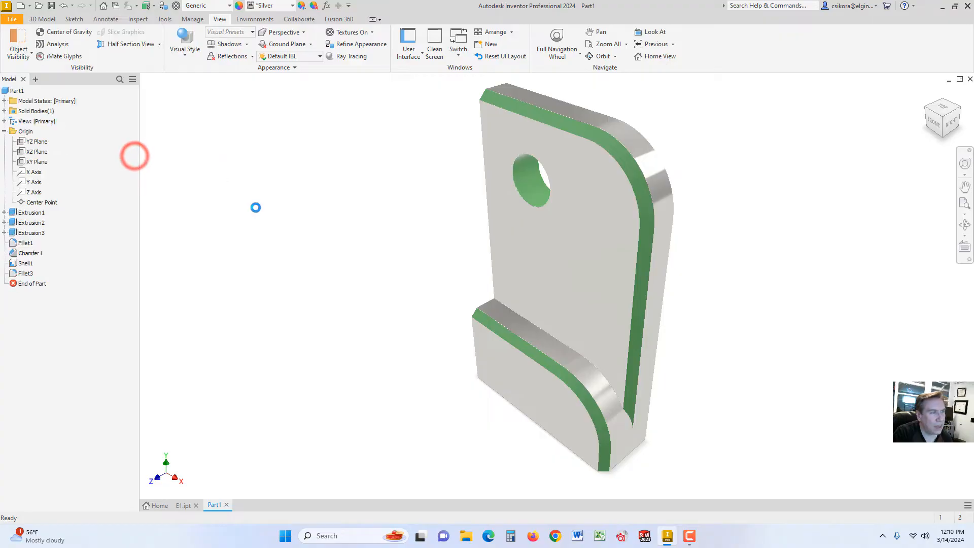
click(394, 280)
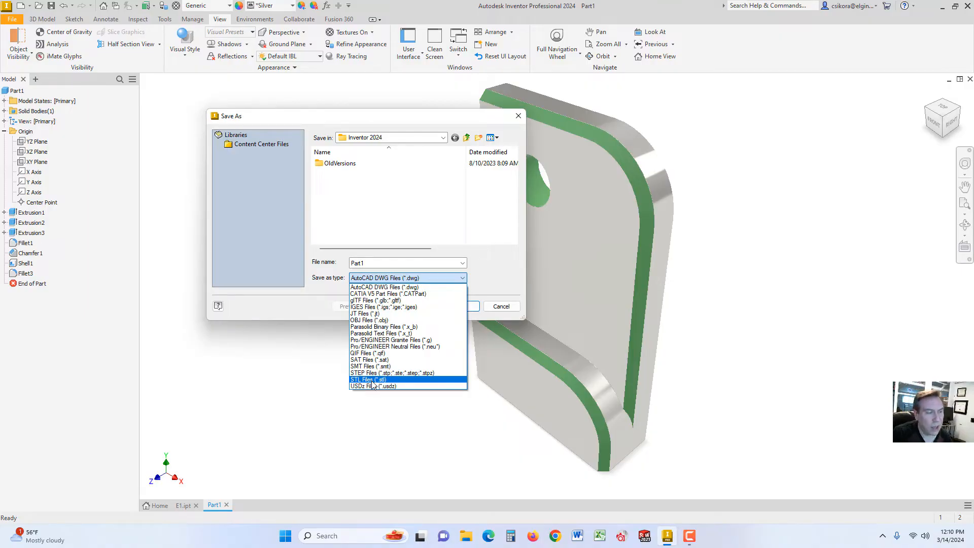
click(494, 303)
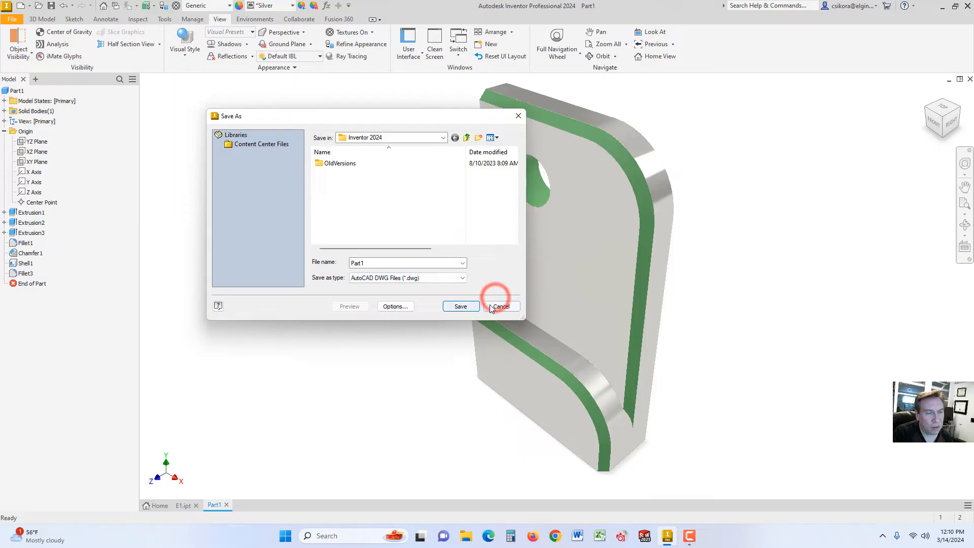
click(491, 307)
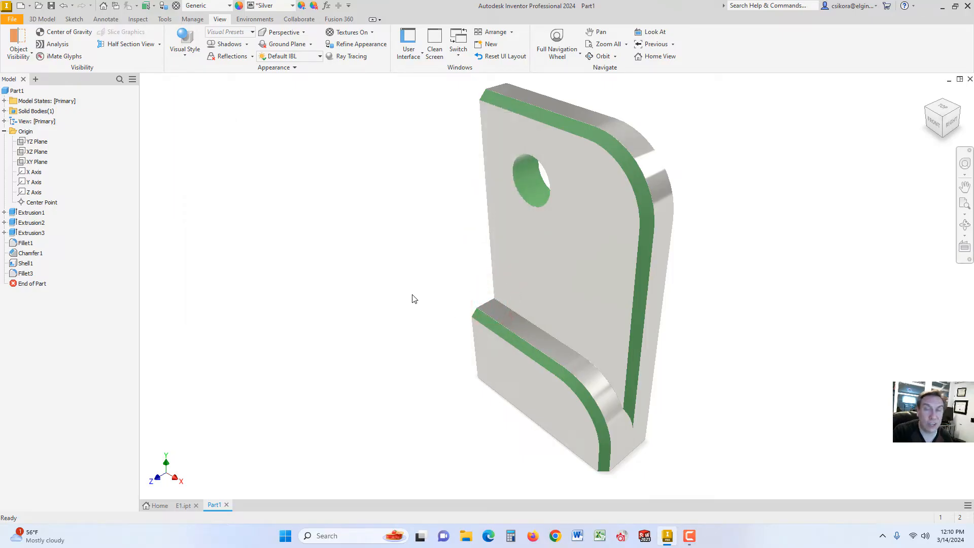